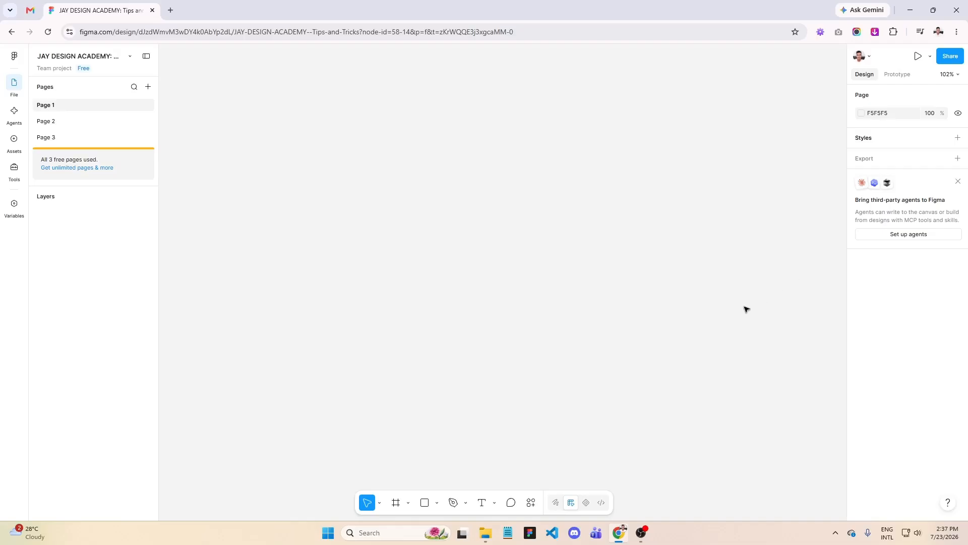
Create an iPhone 16 frame on the empty canvas and rename it "Splash 1"
click(402, 501)
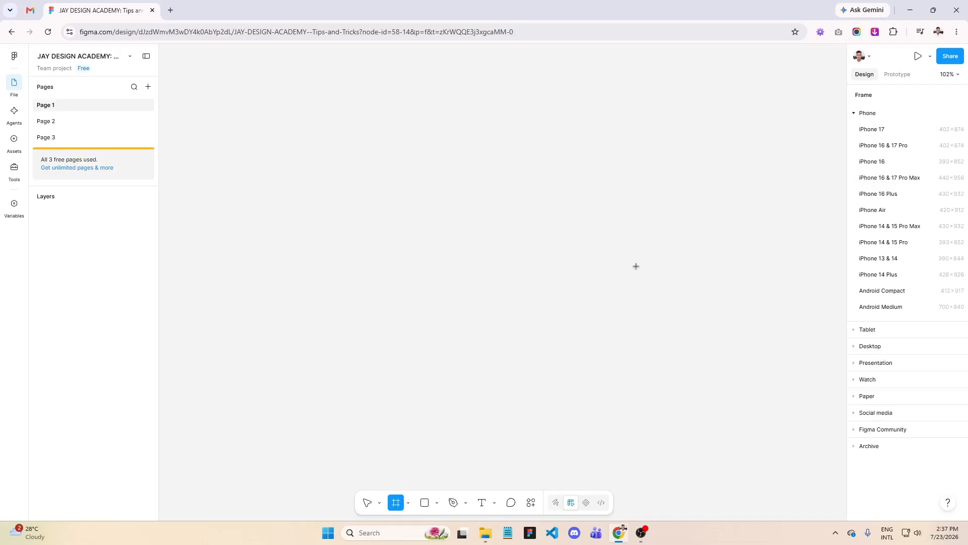
click(870, 162)
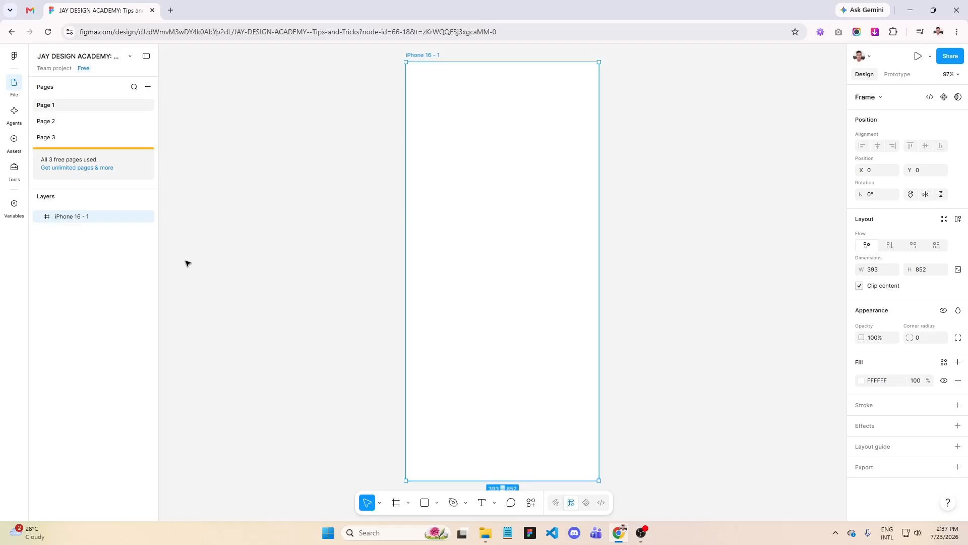
double_click(84, 217)
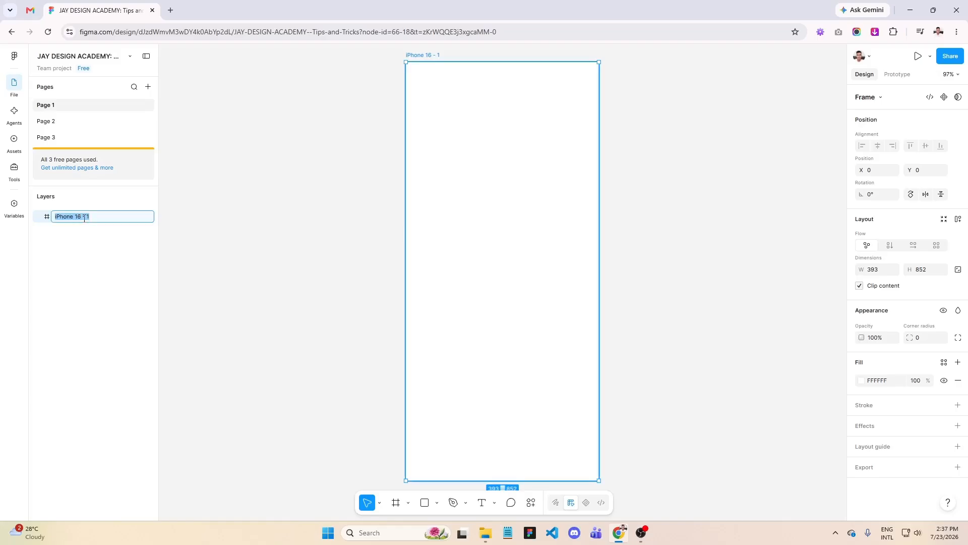
text(Splash)
key(Return)
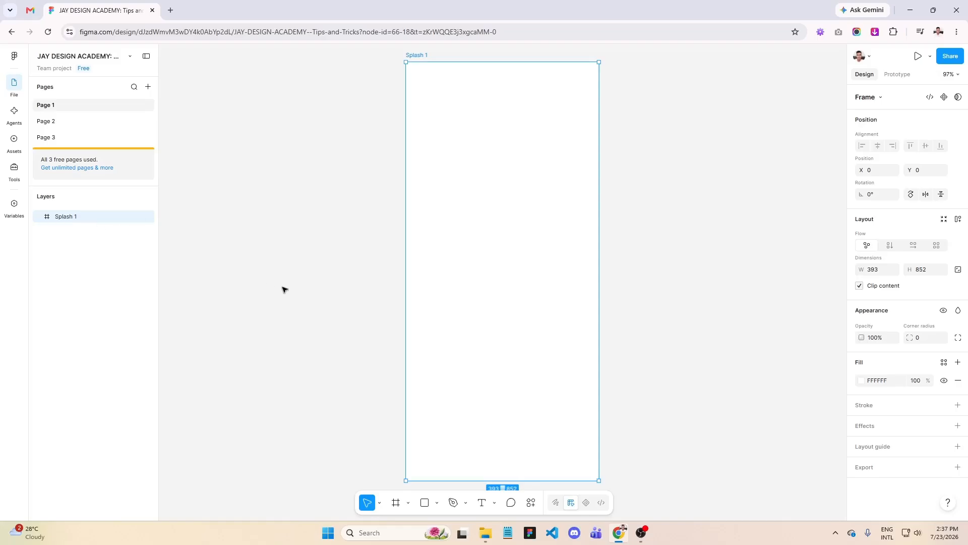
Import the Logo - Sample file from the DESIGN Tips and Tricks folder into the upper part of the Splash 1 frame
click(485, 532)
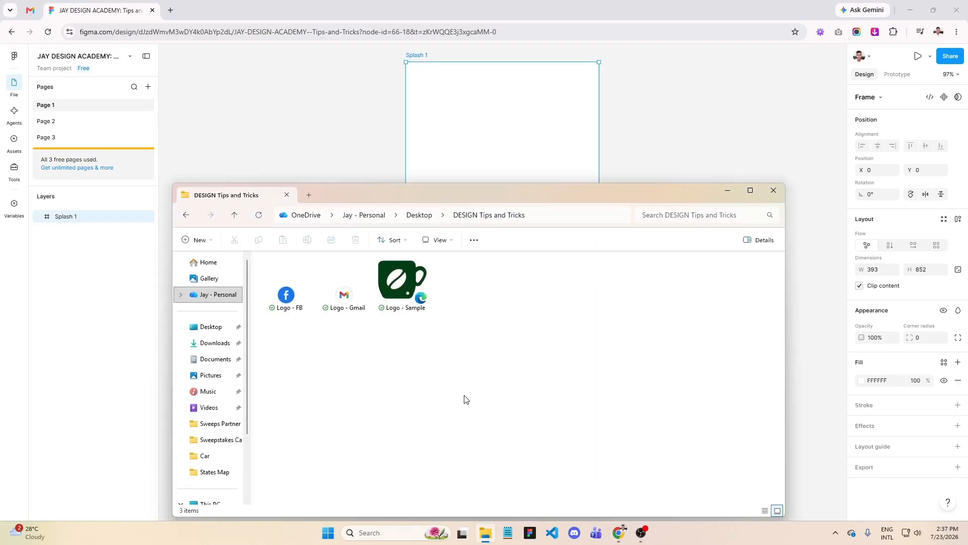
click(413, 309)
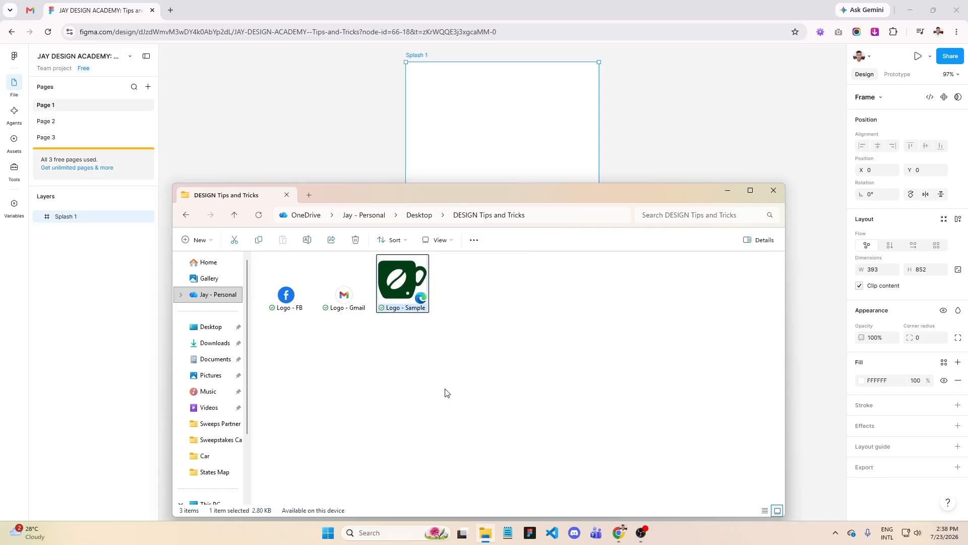
drag(404, 298, 485, 103)
scroll(502, 262, up, 3)
drag(495, 214, 517, 255)
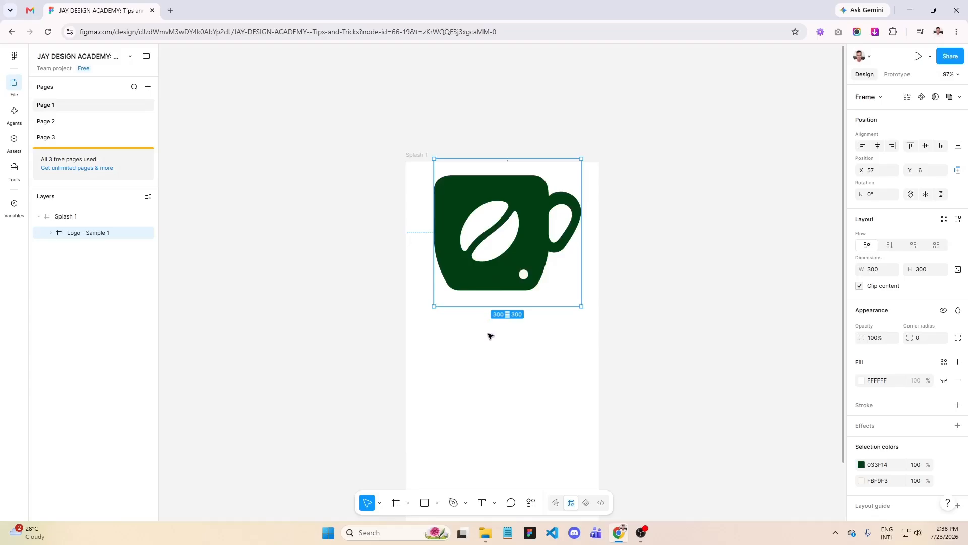
Center the logo horizontally in Splash 1 and move it straight up, fully above the frame, to Y -302
click(878, 147)
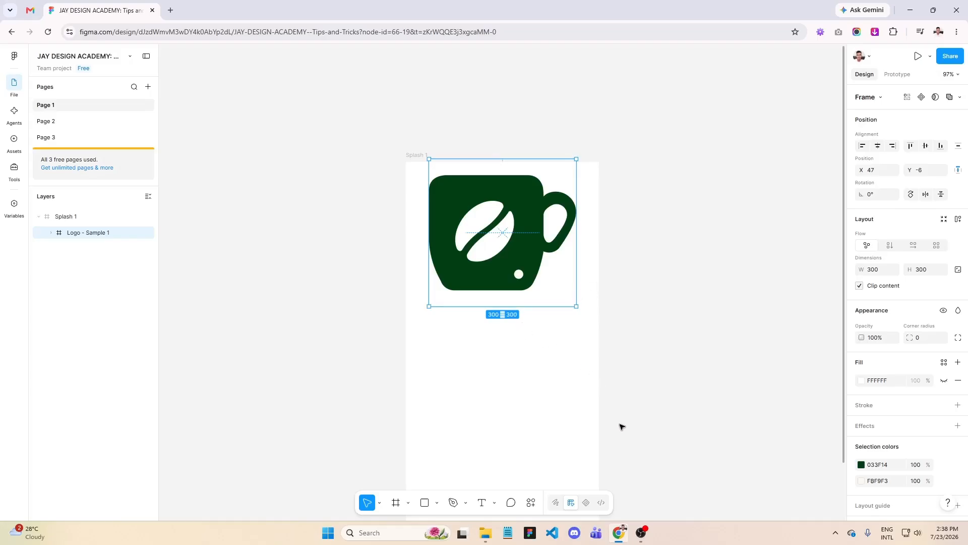
key(shift+Up)
key(shift+Up)
key(shift+Up)
key(shift+Up)
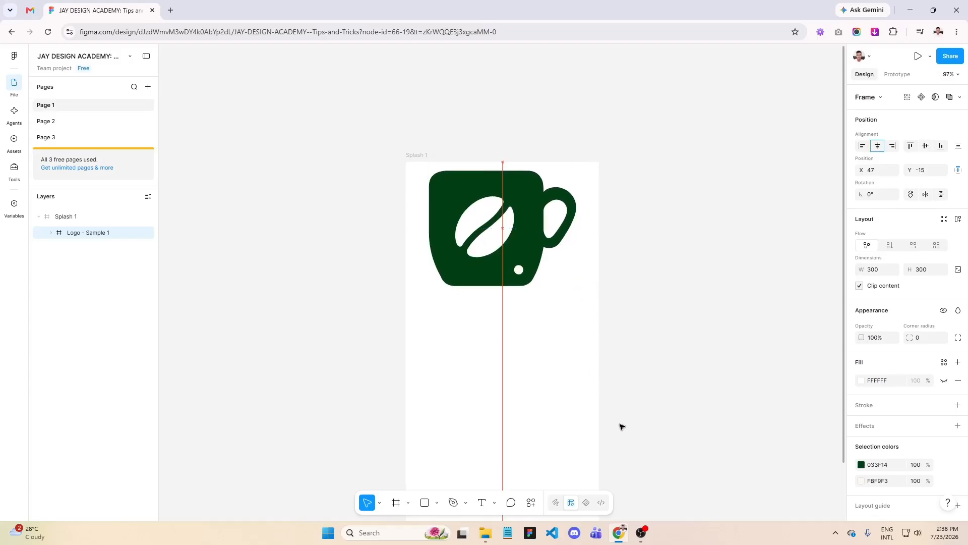
key(shift+Up)
key(shift+Up)
key(shift+Up)
key(shift+Up)
key(shift+Up)
key(shift+Up)
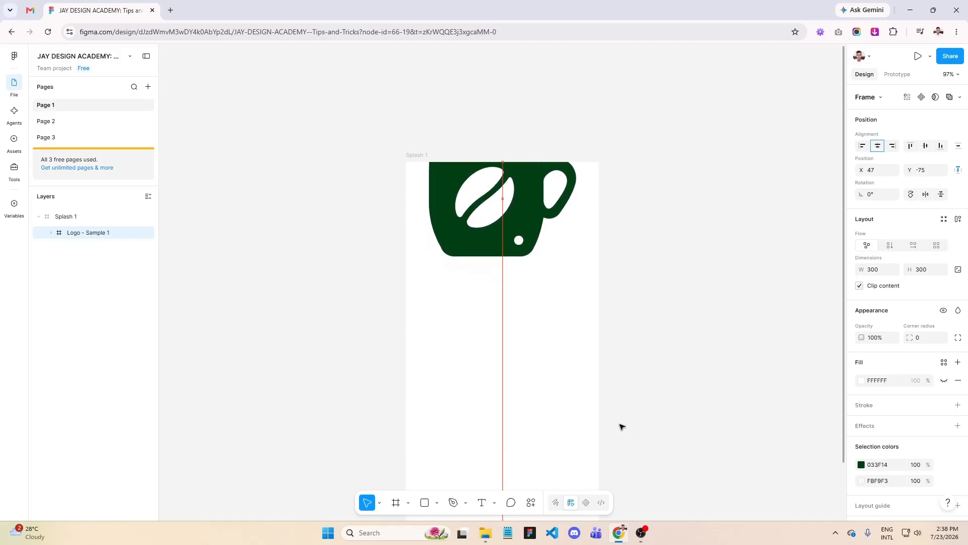
key(shift+Up)
key(shift+Up)
key(shift+Up)
key(shift+Up)
key(shift+Up)
key(shift+Up)
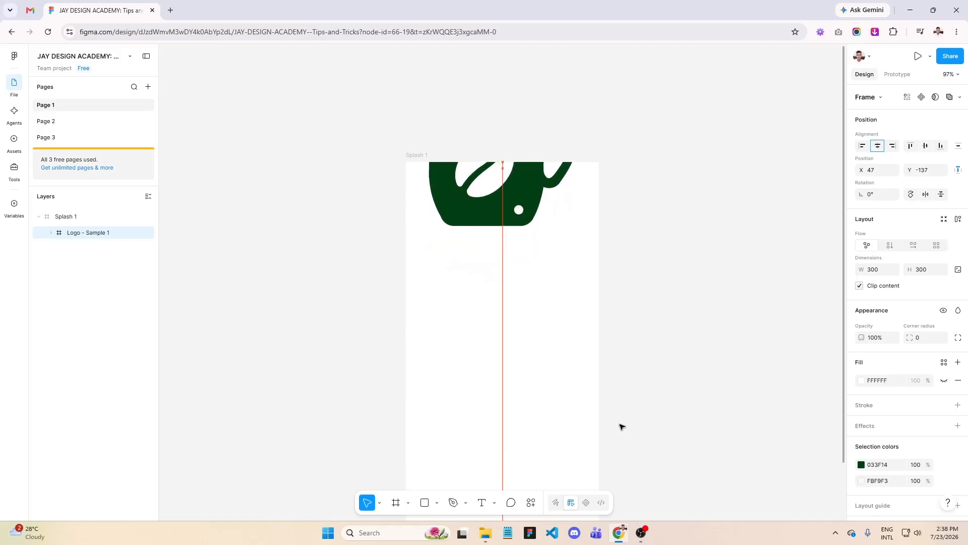
key(shift+Up)
key(shift+Up)
key(shift+Up)
key(shift+Up)
key(shift+Up)
key(shift+Up)
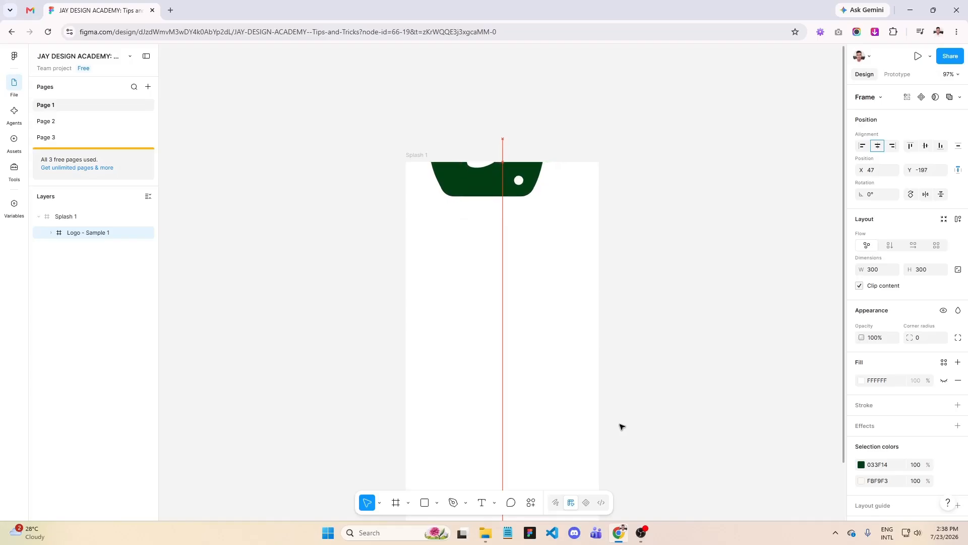
scroll(622, 427, up, 2)
key(shift+Up)
key(shift+Up)
key(shift+Up)
key(shift+Up)
key(shift+Up)
scroll(621, 428, up, 1)
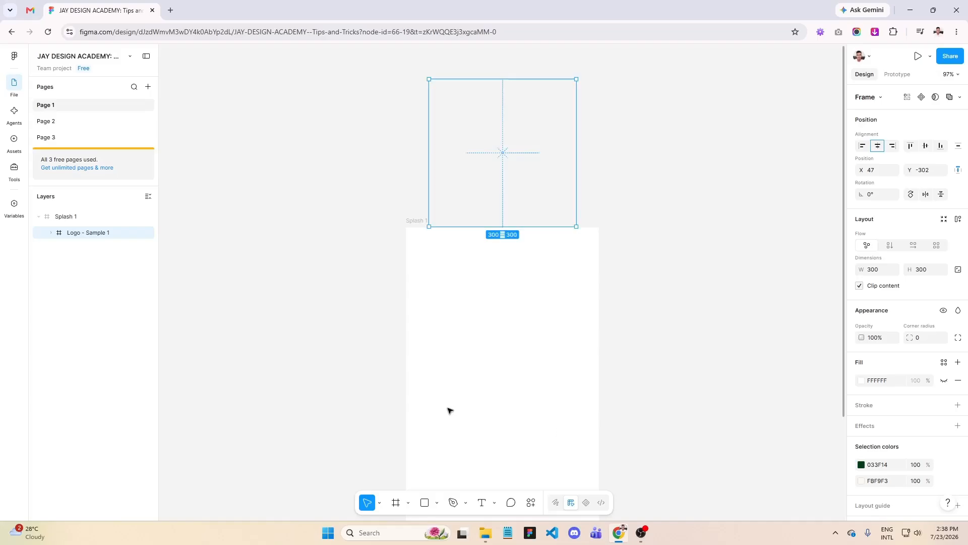
Turn off Clip content on the Splash 1 frame to check the logo above it, and turn it back on
click(95, 216)
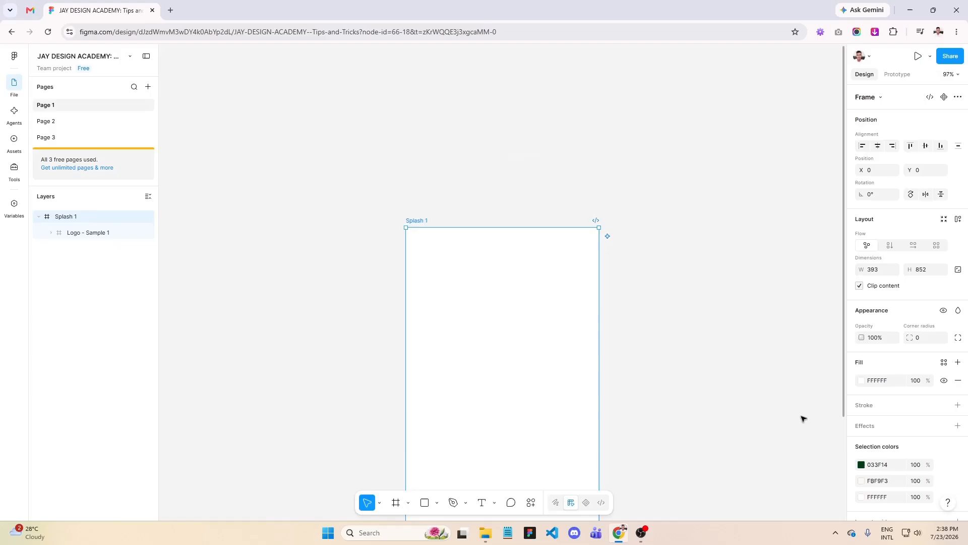
click(860, 286)
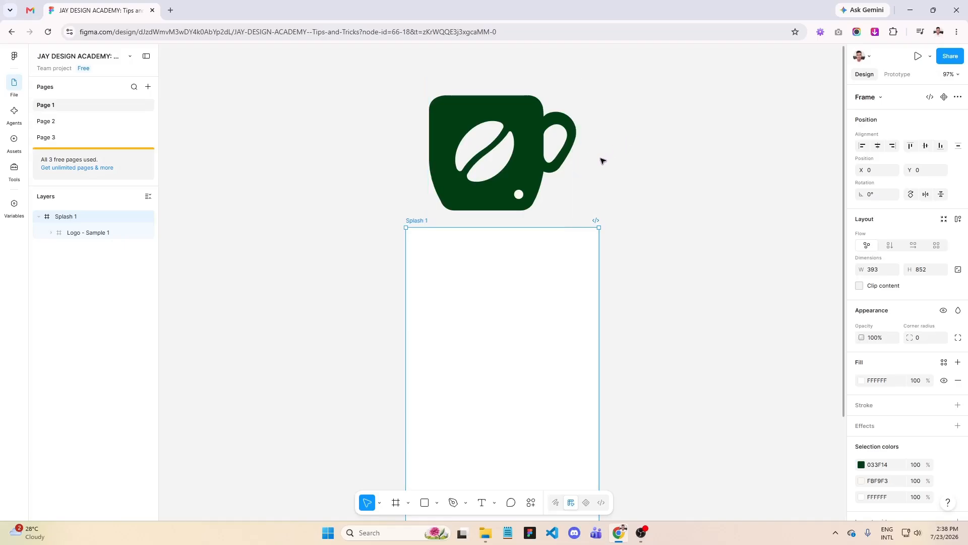
click(860, 286)
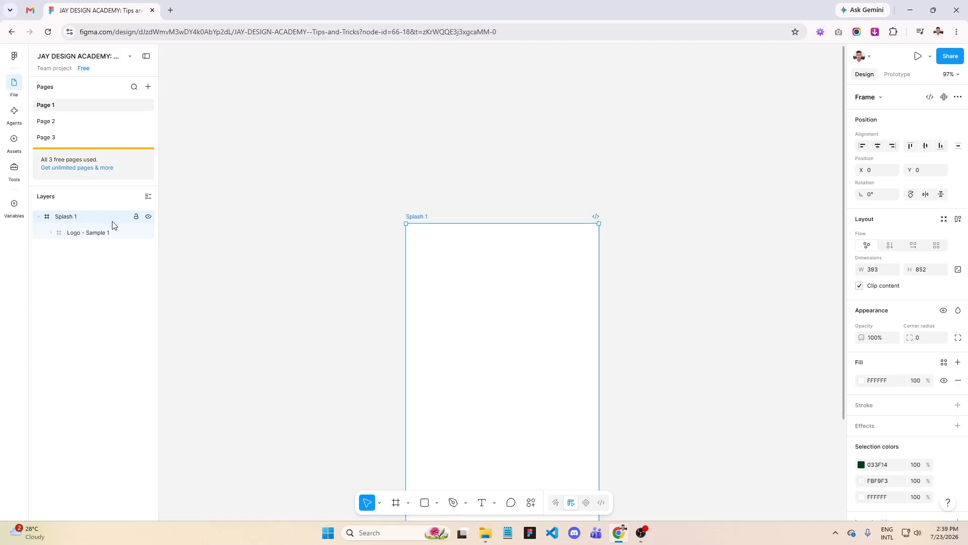
Duplicate the Splash 1 frame, collapse both frames' layers and place Splash 2 below Splash 1 in the layer order
key(ctrl+d)
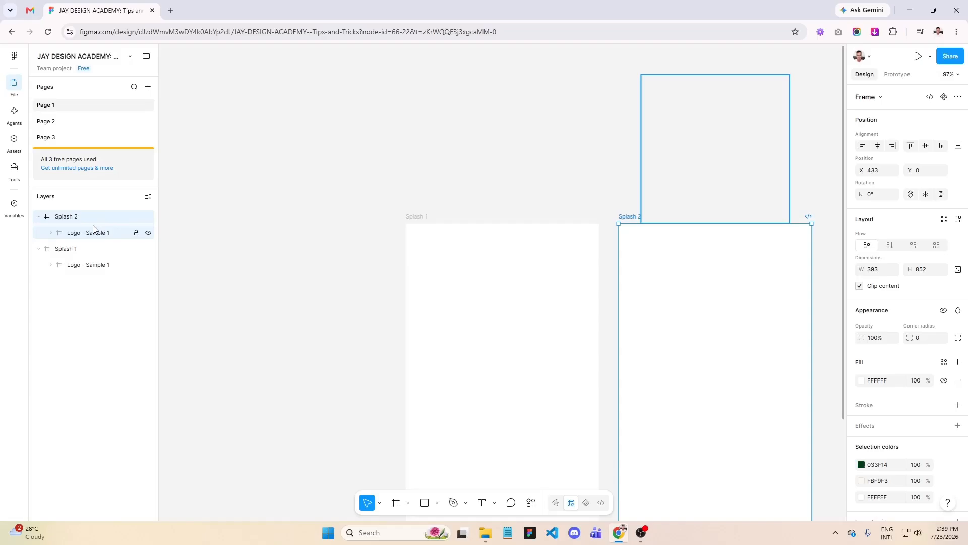
click(39, 249)
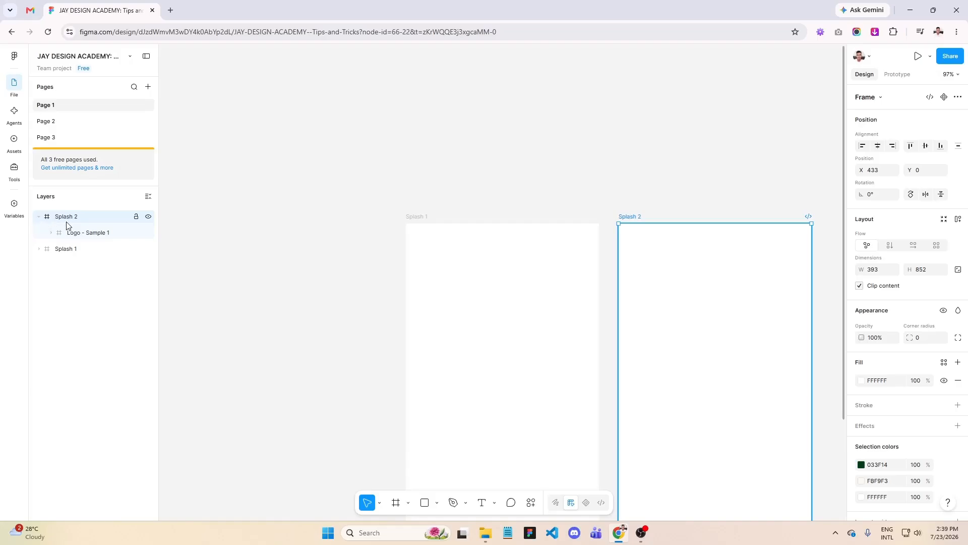
click(39, 217)
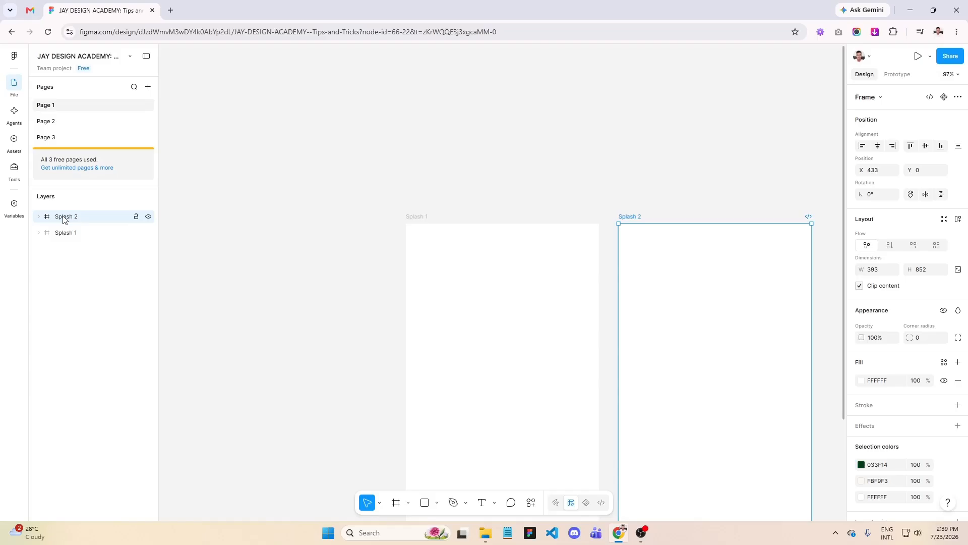
drag(64, 217, 66, 244)
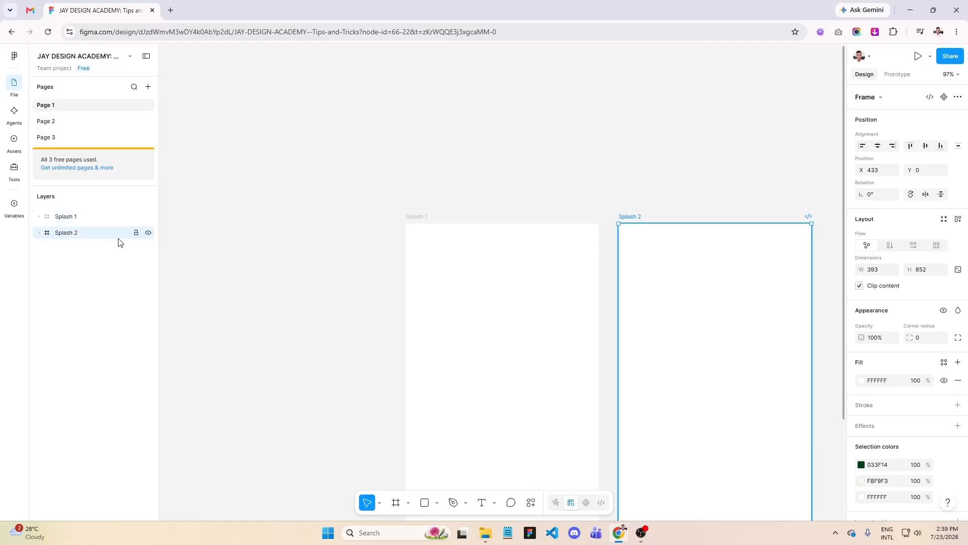
Bring the logo of the Splash 2 frame into view inside it by aligning it to the frame's vertical center
scroll(164, 217, down, 5)
scroll(534, 354, up, 3)
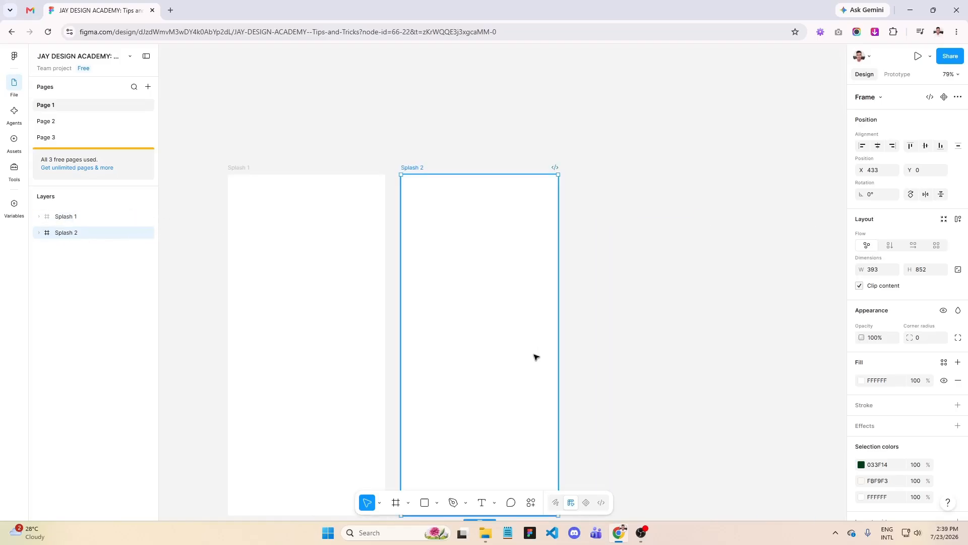
scroll(562, 457, up, 1)
scroll(544, 428, down, 2)
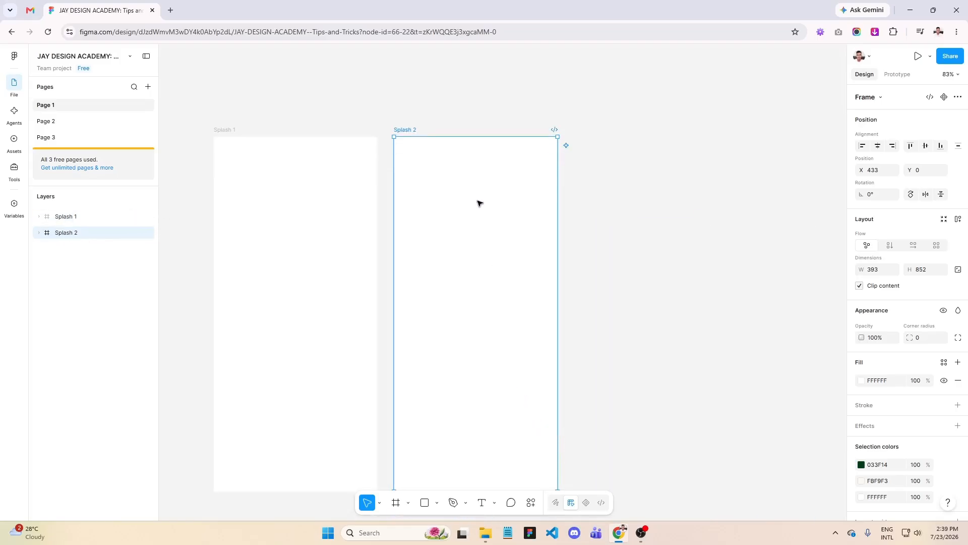
scroll(480, 233, up, 2)
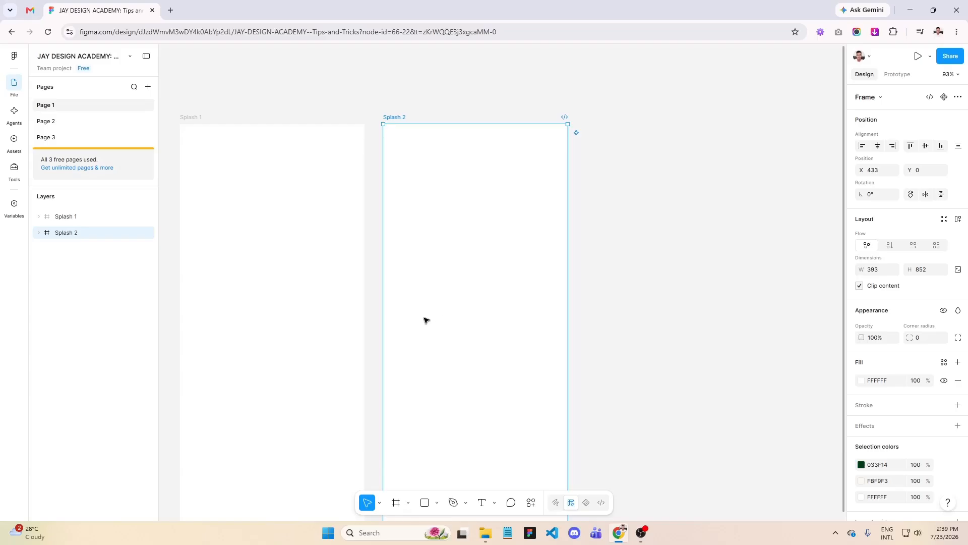
click(40, 233)
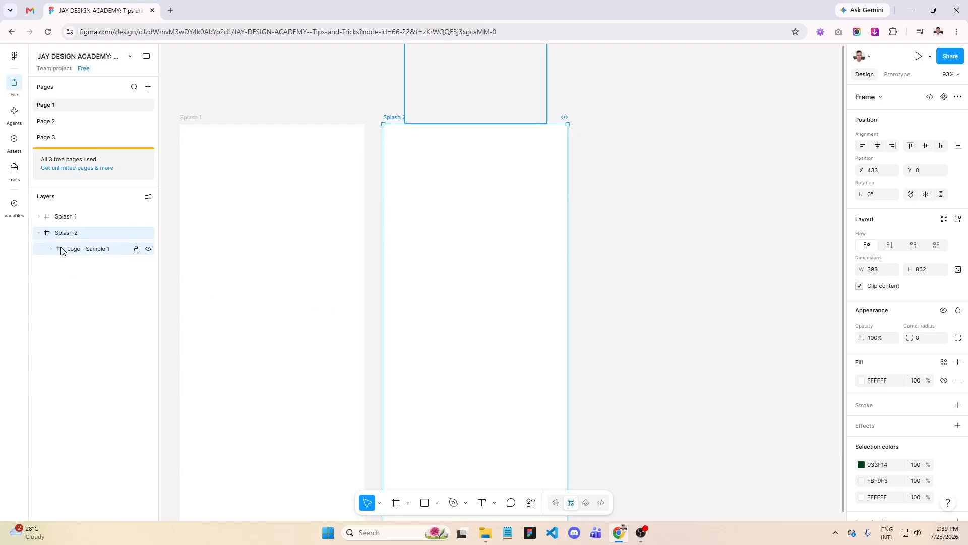
click(84, 249)
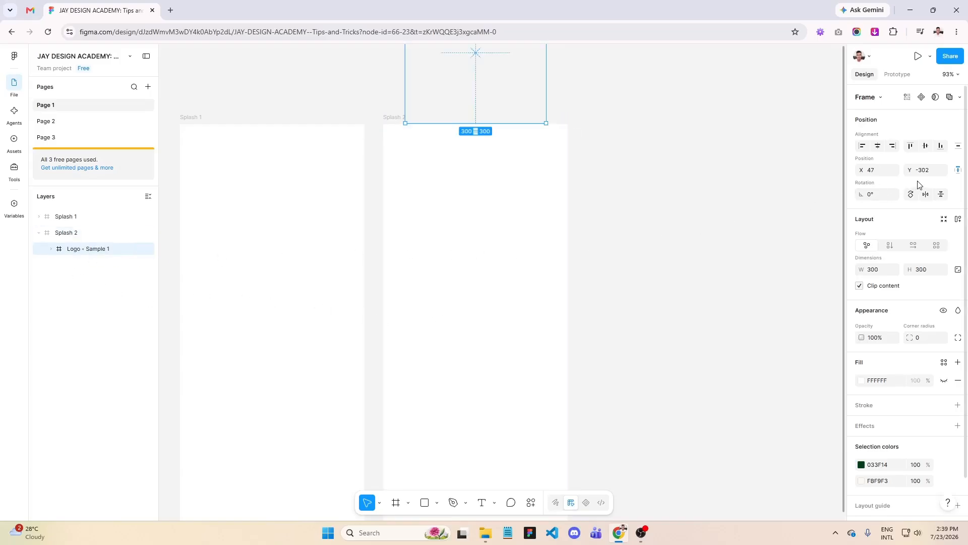
click(925, 145)
scroll(670, 286, down, 2)
scroll(600, 285, down, 1)
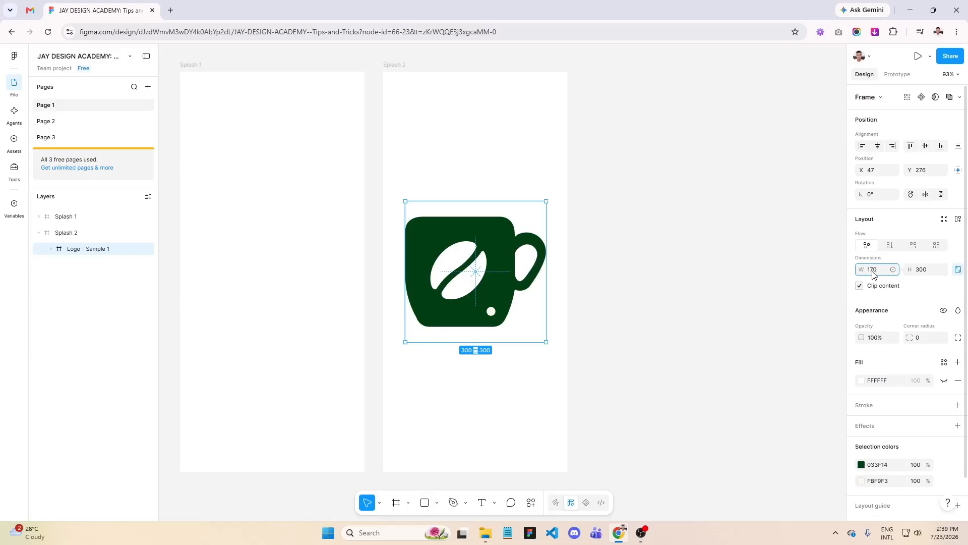
Resize the Splash 2 logo proportionally to 170 × 170 and center it horizontally and vertically in the frame
key(Return)
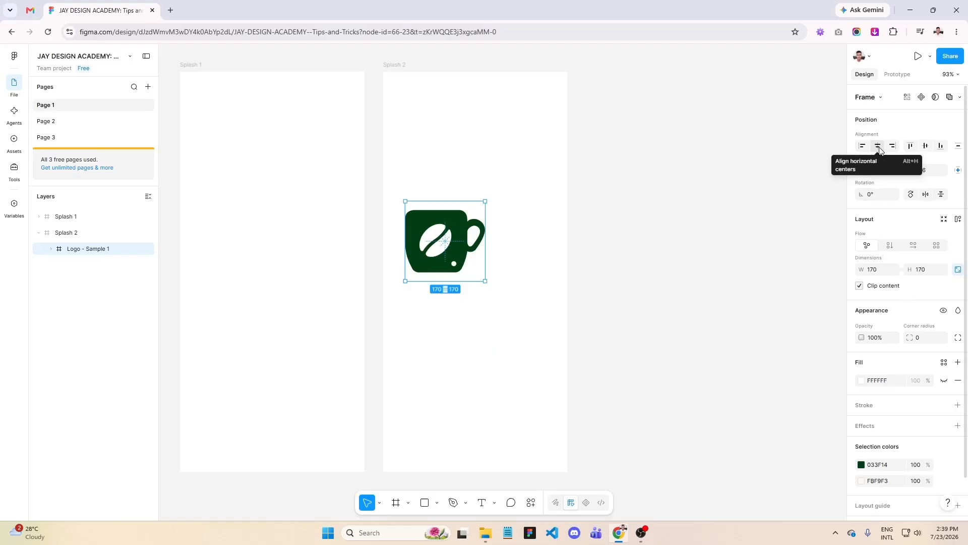
click(878, 147)
click(927, 147)
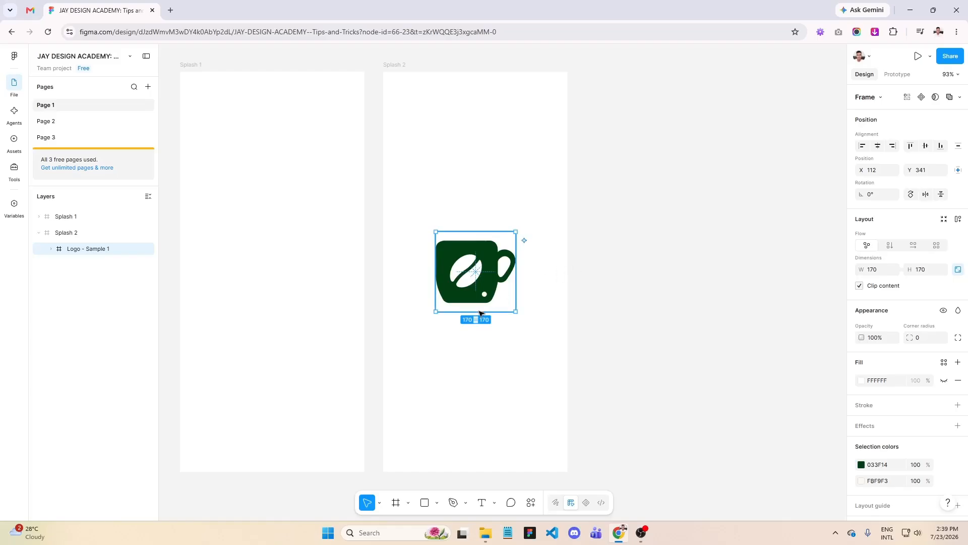
Duplicate the Splash 2 frame and place the copy, Splash 3, below Splash 2 in the layer order
click(39, 233)
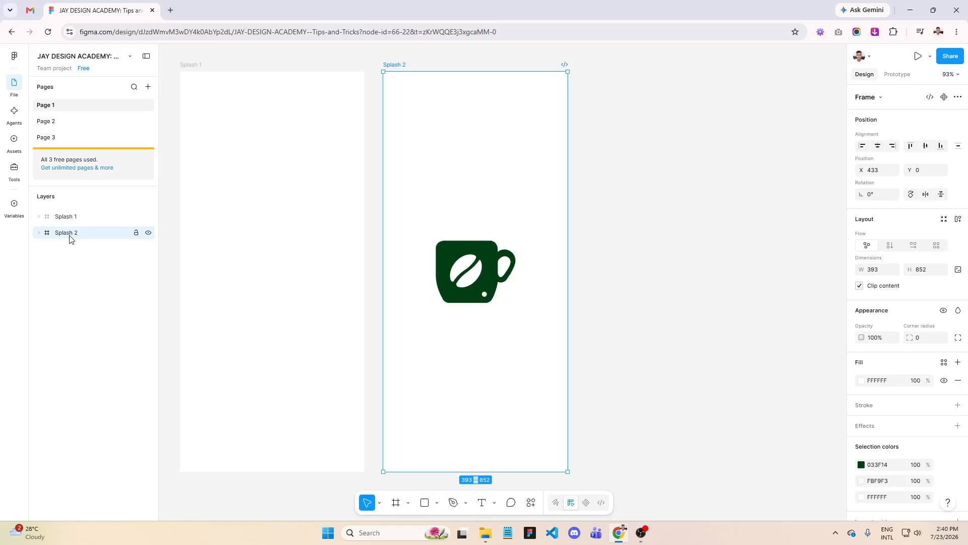
key(ctrl+d)
scroll(248, 250, down, 3)
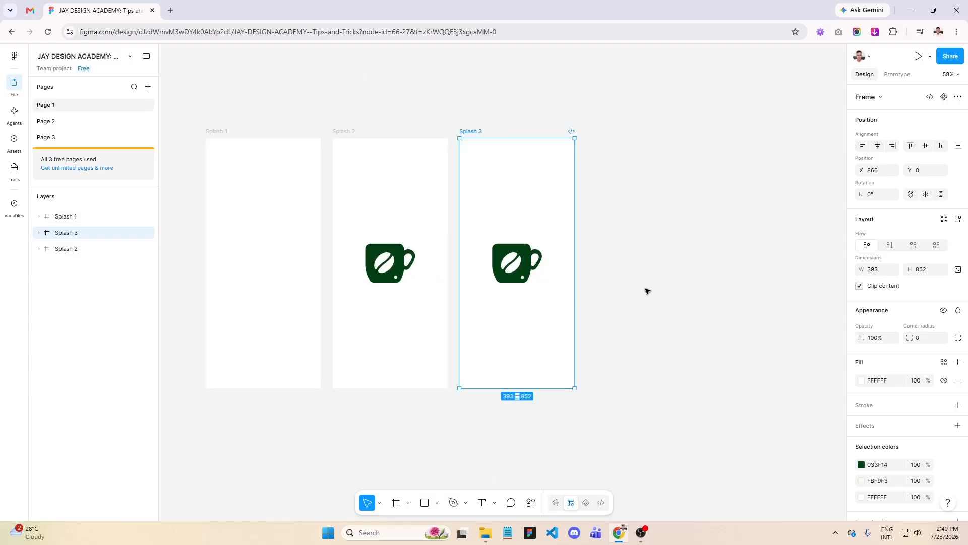
scroll(598, 279, up, 3)
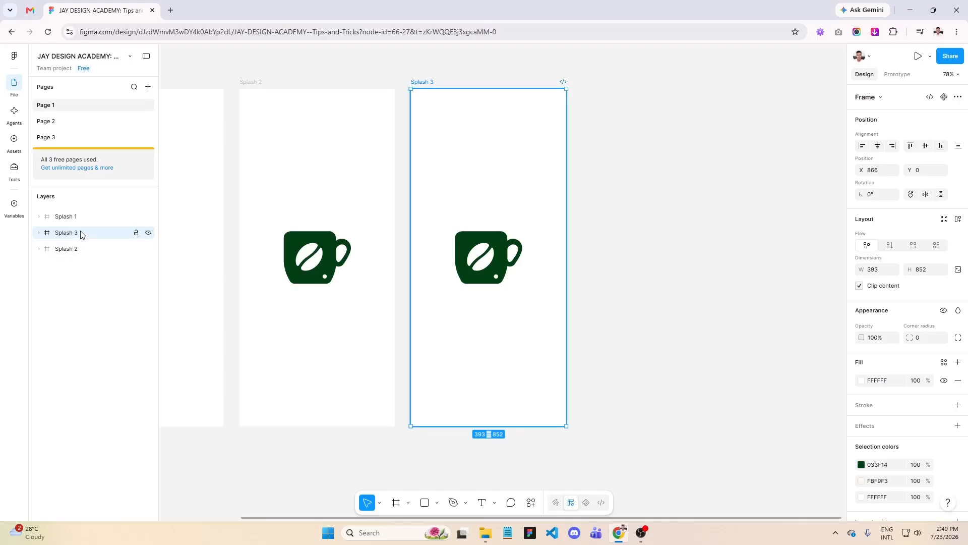
drag(82, 235, 80, 260)
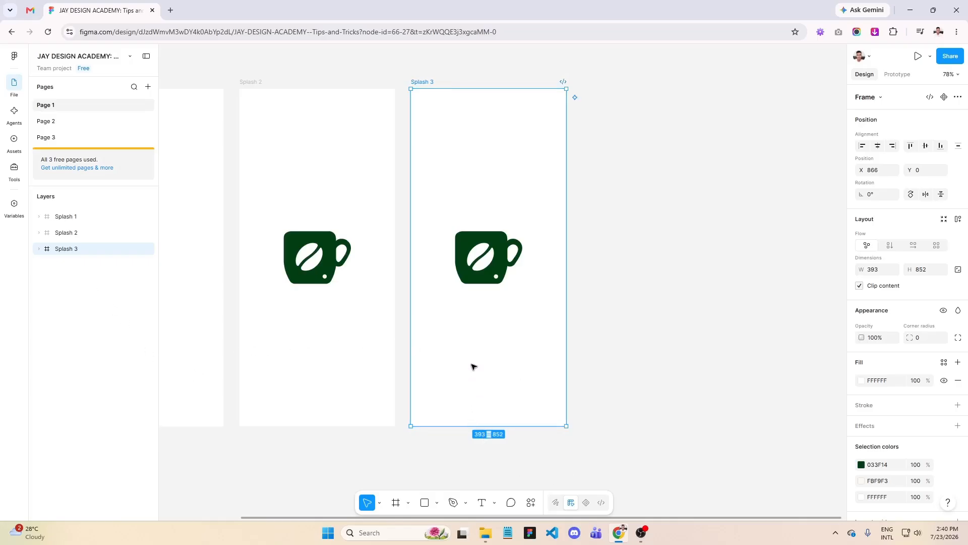
Resize the Splash 3 logo proportionally to 210 × 210 and center it horizontally and vertically in the frame
click(484, 258)
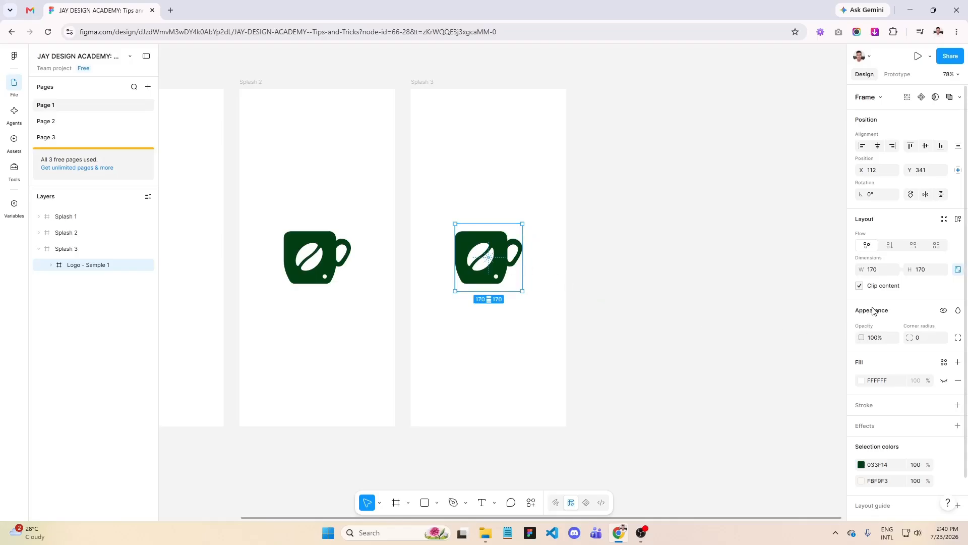
click(877, 273)
key(Return)
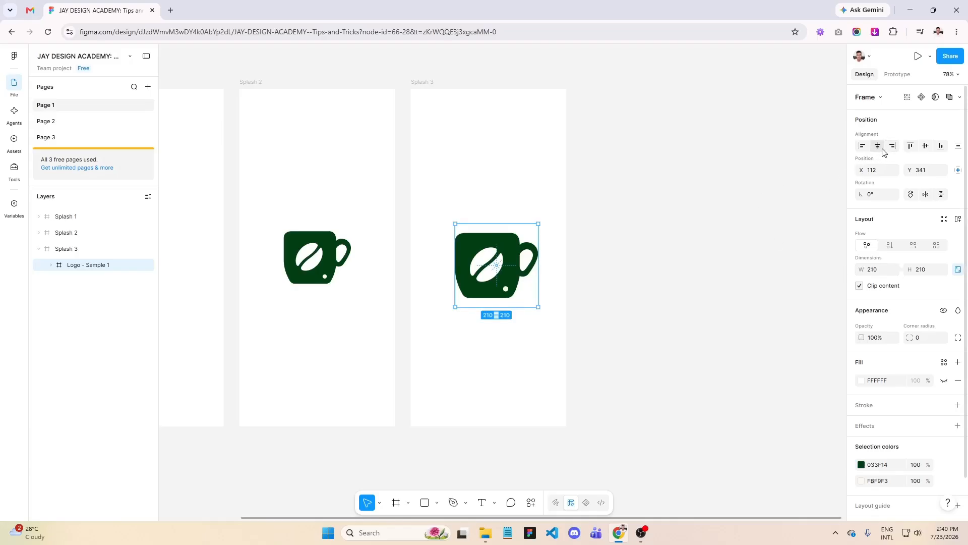
click(878, 146)
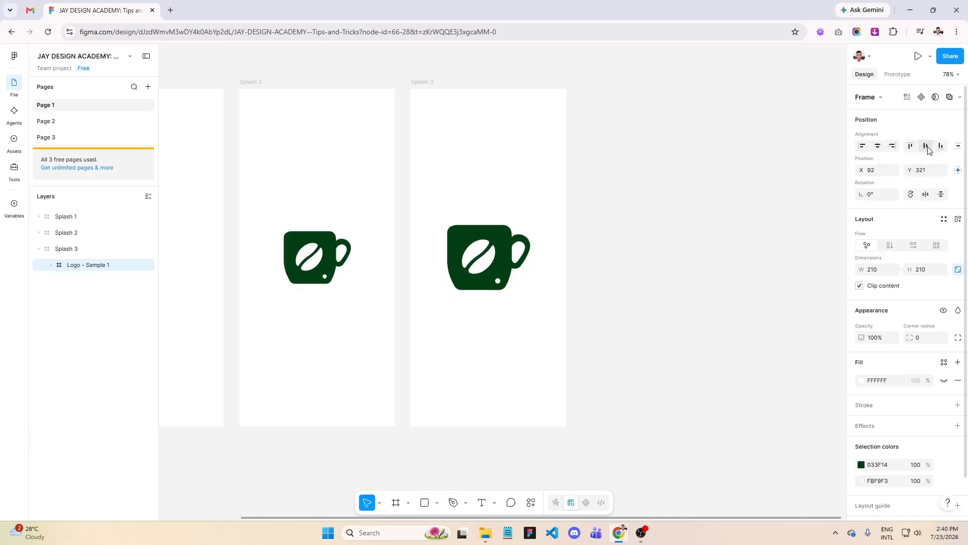
Center the Splash 3 logo vertically in its frame and set its rotation to -15°
click(927, 146)
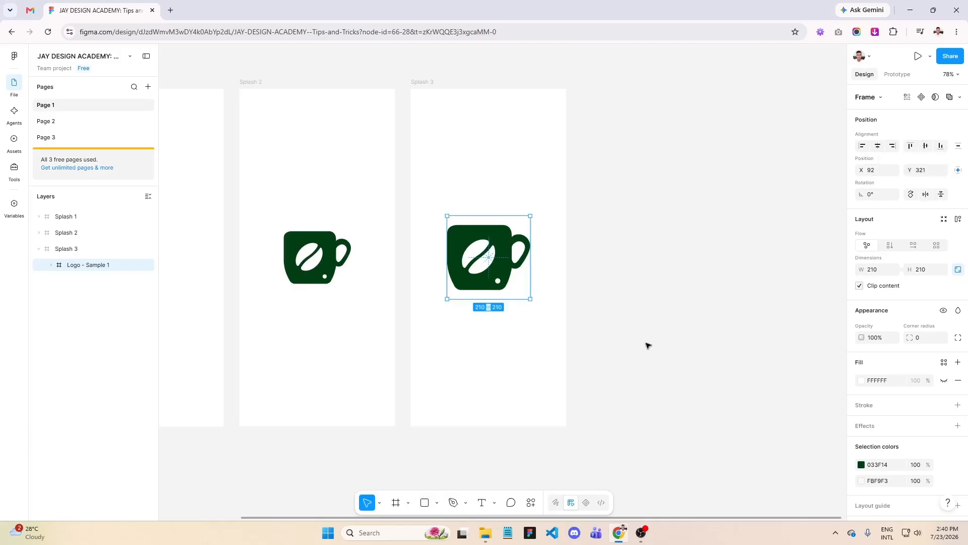
click(870, 195)
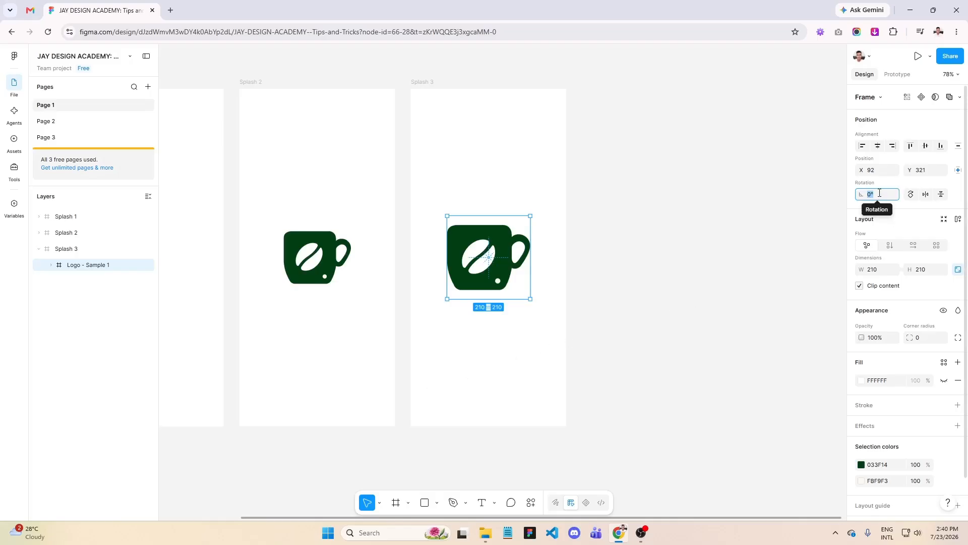
text(-)
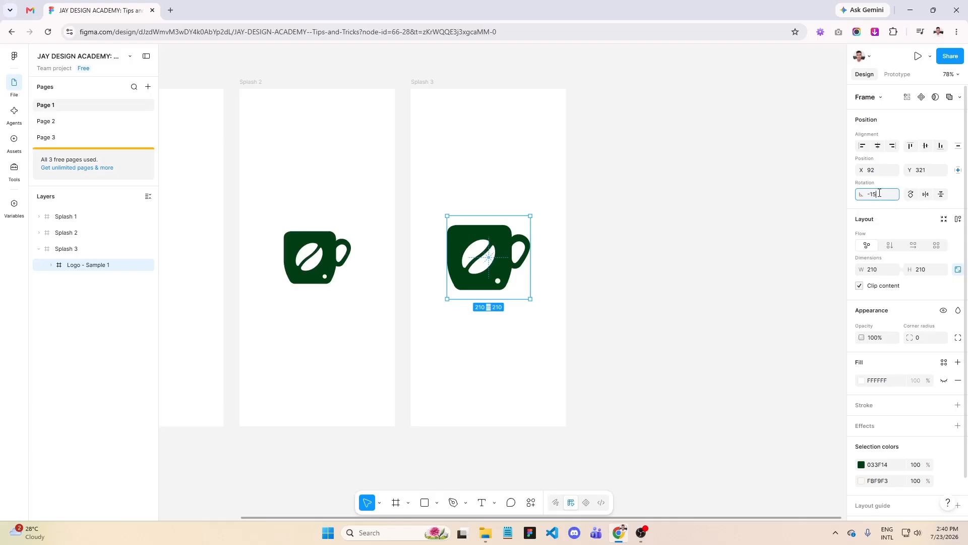
text(15)
key(Return)
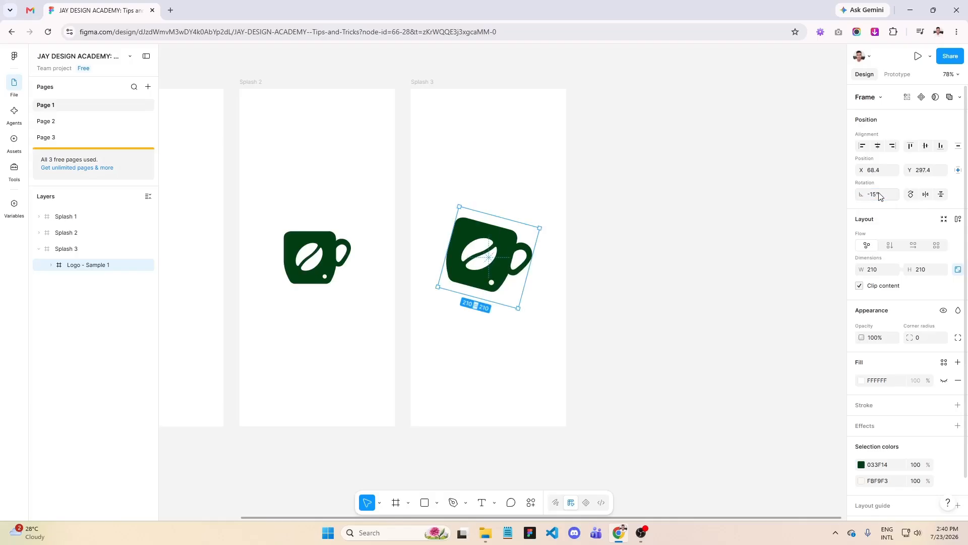
click(619, 377)
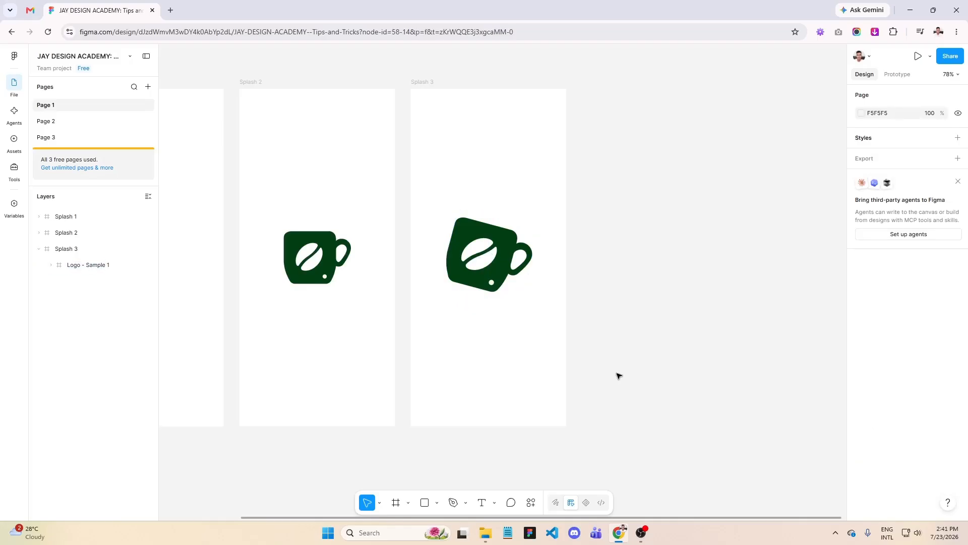
Duplicate the Splash 3 frame and place the copy, Splash 4, below Splash 3 in the layer order
click(39, 248)
click(71, 250)
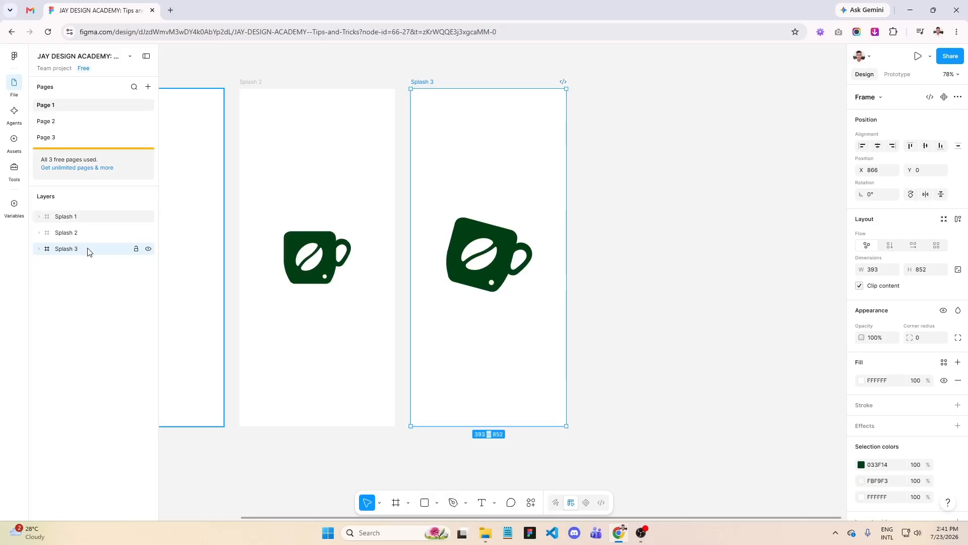
key(ctrl+d)
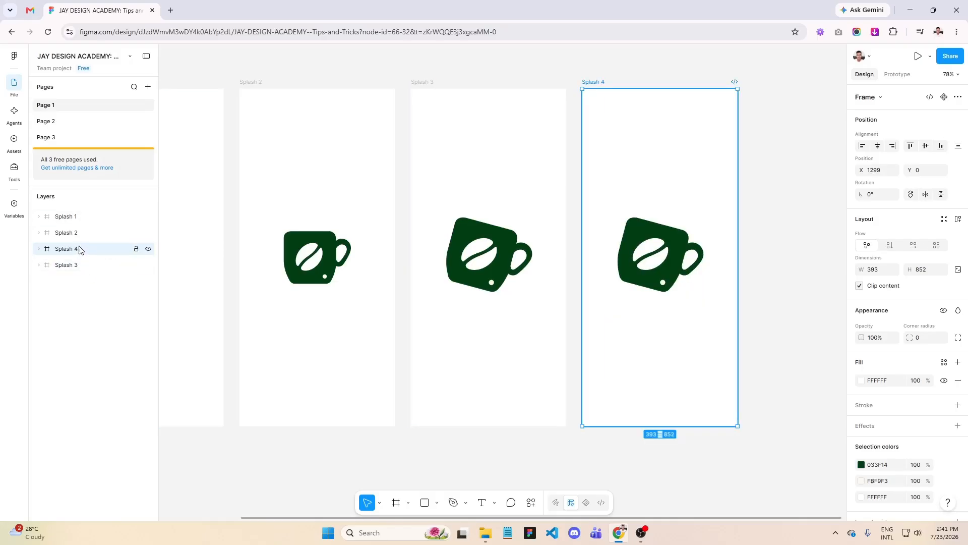
drag(79, 250, 77, 277)
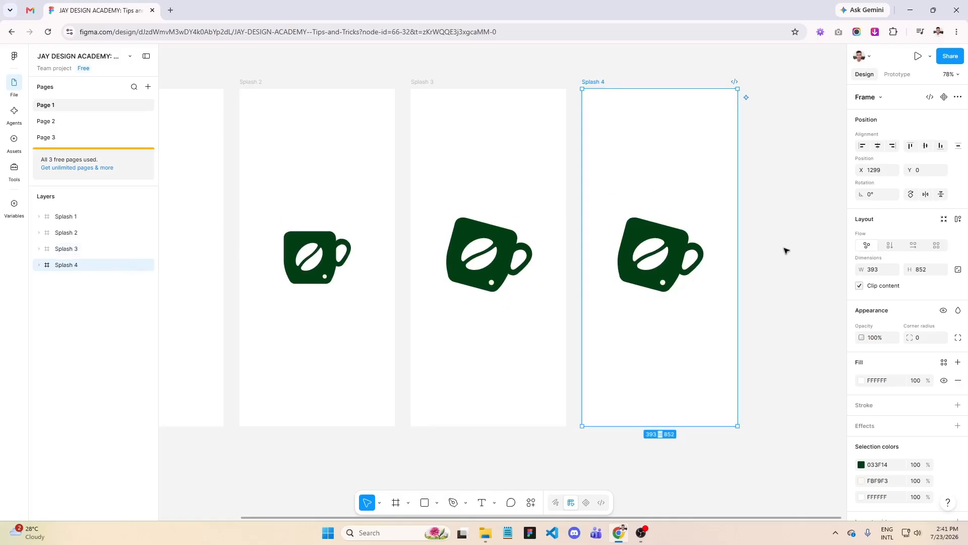
Set the rotation of the logo in the Splash 4 frame to 0°
scroll(408, 209, down, 2)
scroll(737, 210, up, 4)
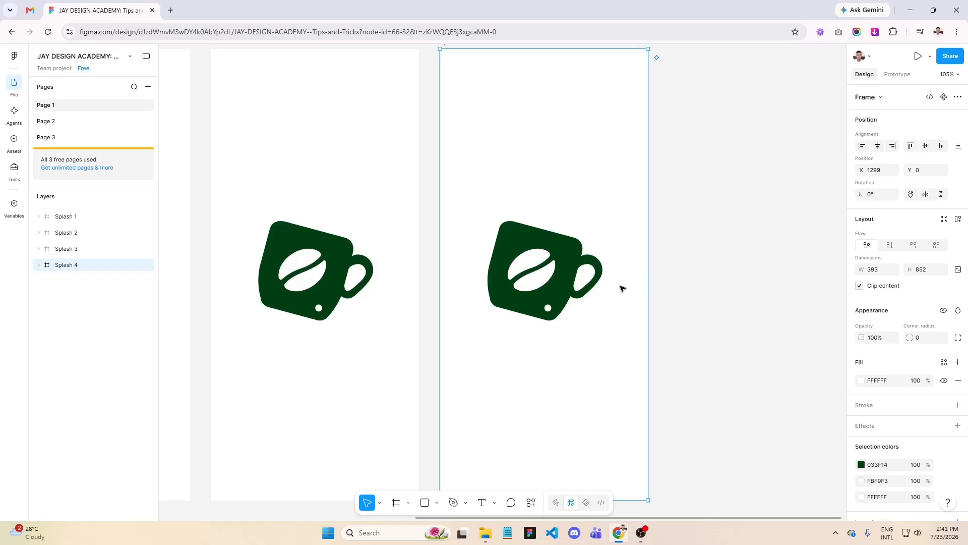
click(552, 271)
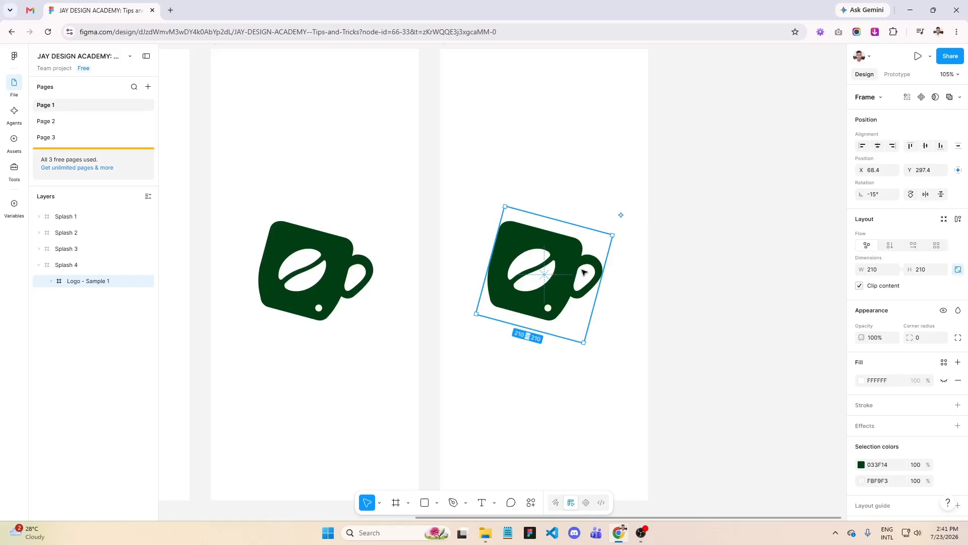
click(879, 196)
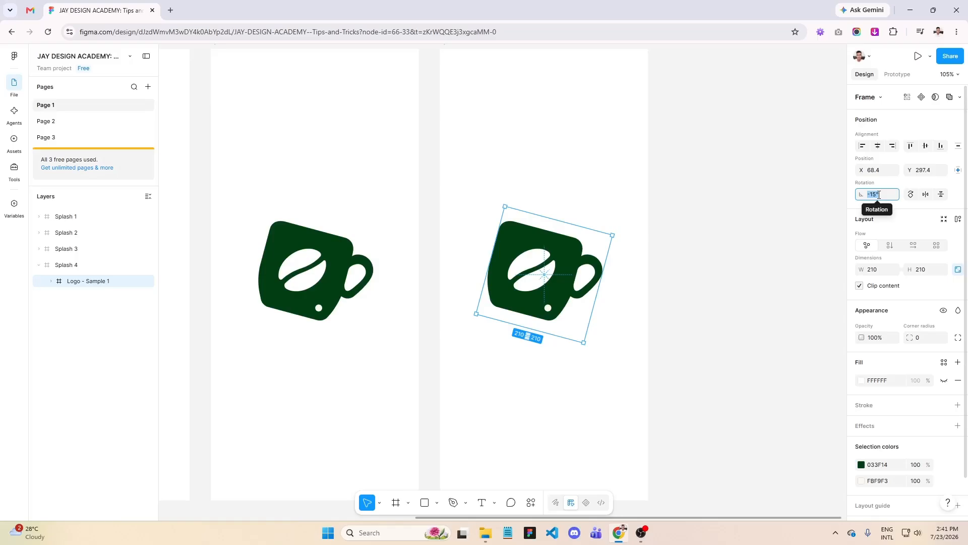
text(0)
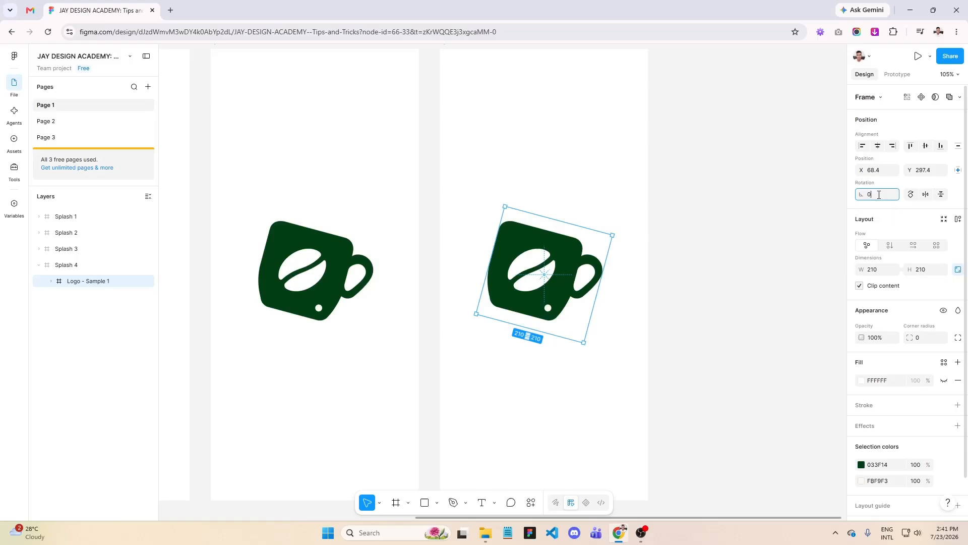
key(Return)
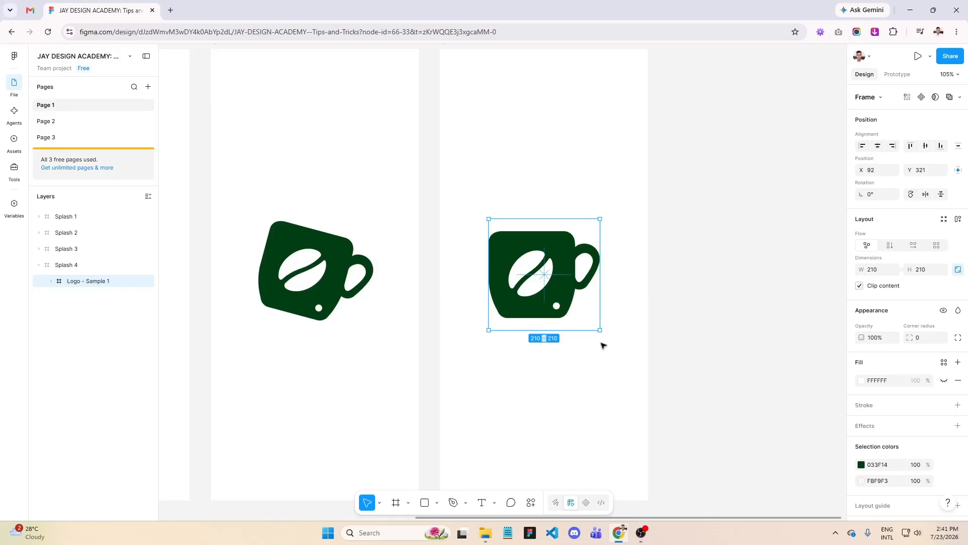
Resize the Splash 4 logo proportionally to 115 × 115 and center it horizontally and vertically in the frame
click(873, 275)
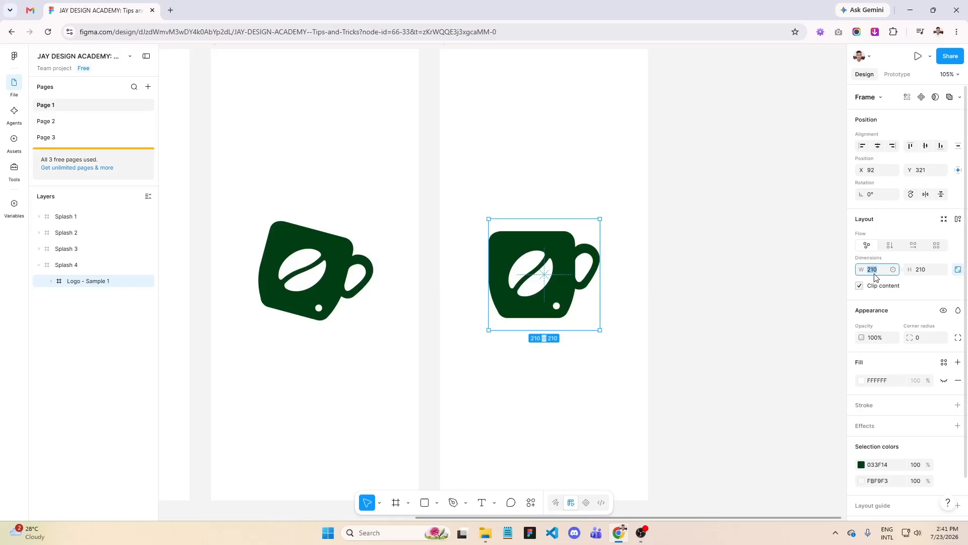
text(115)
key(Return)
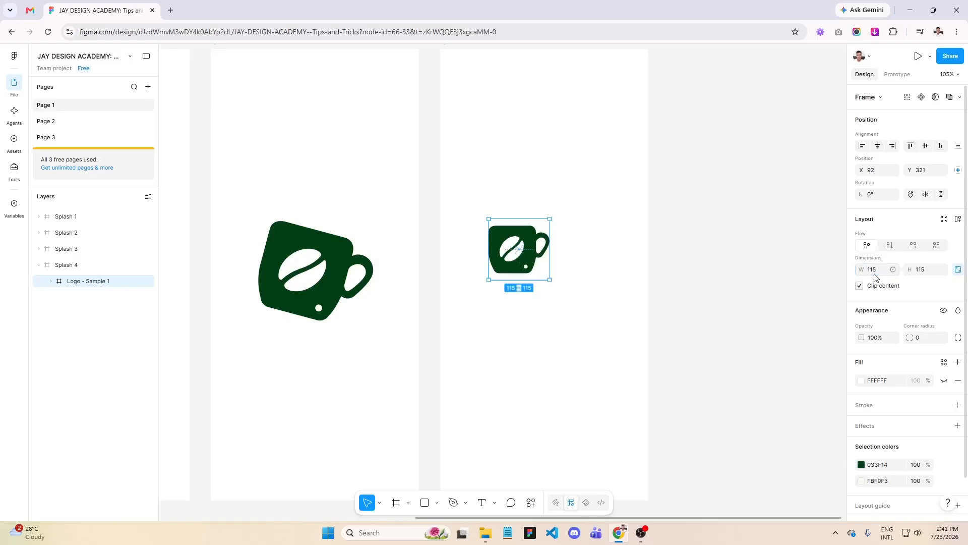
click(878, 149)
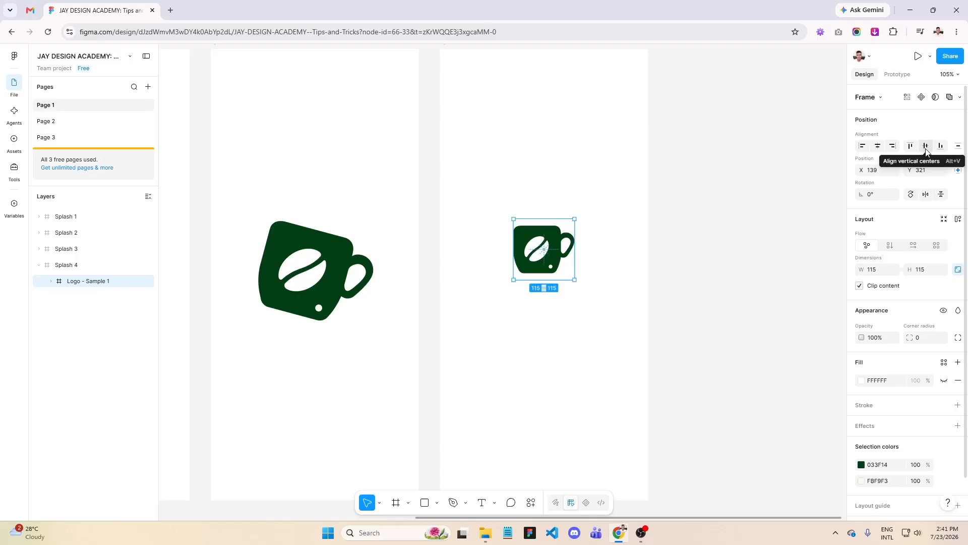
click(927, 149)
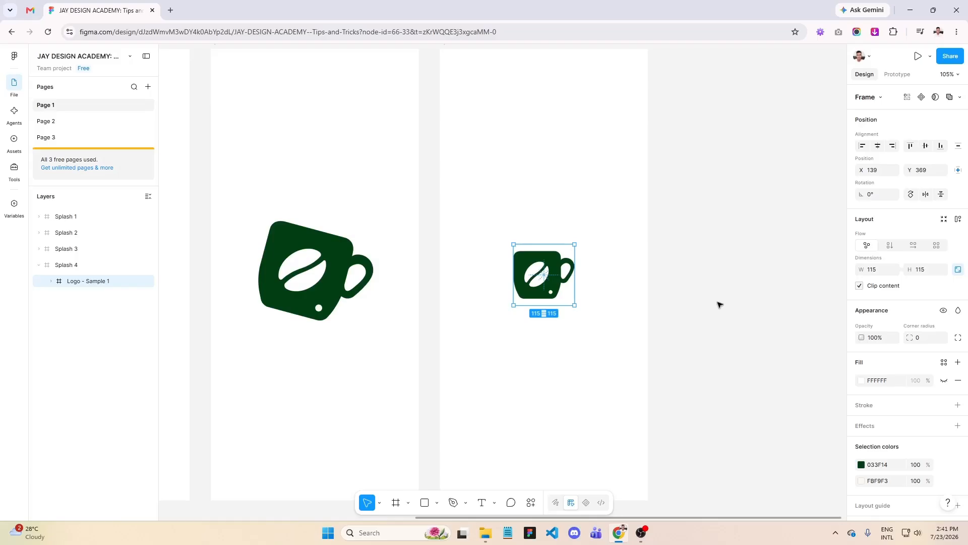
Add the text "GRASYA CAFFE" below the logo in the Splash 4 frame
scroll(627, 319, down, 3)
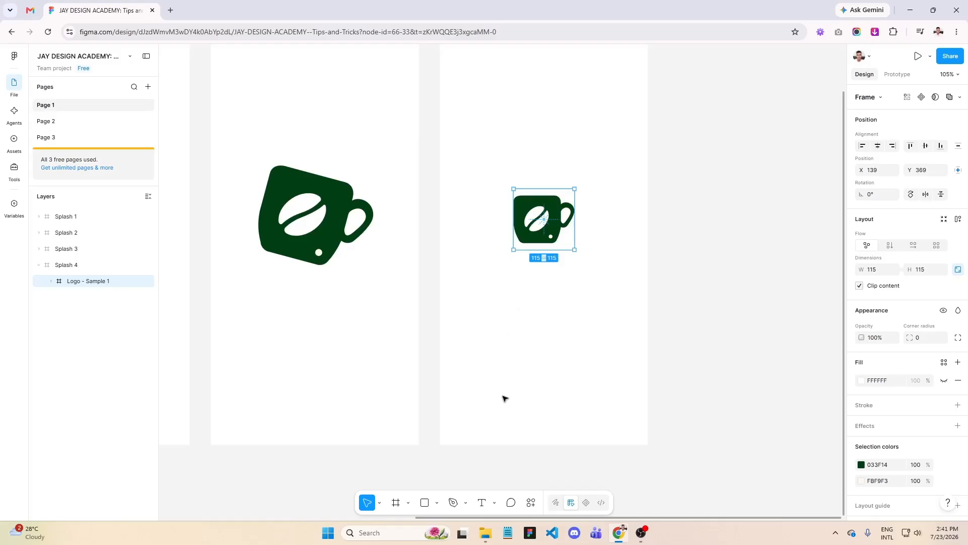
click(483, 505)
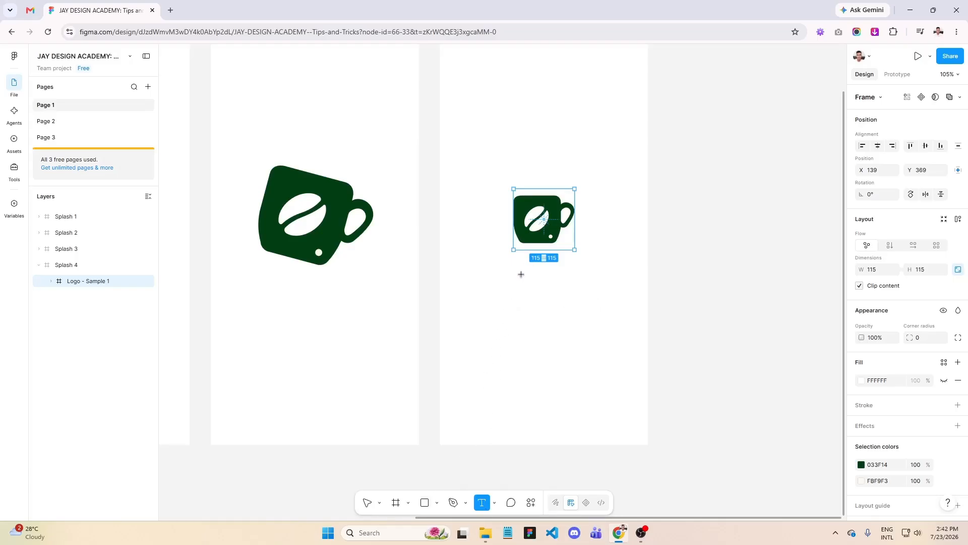
click(525, 271)
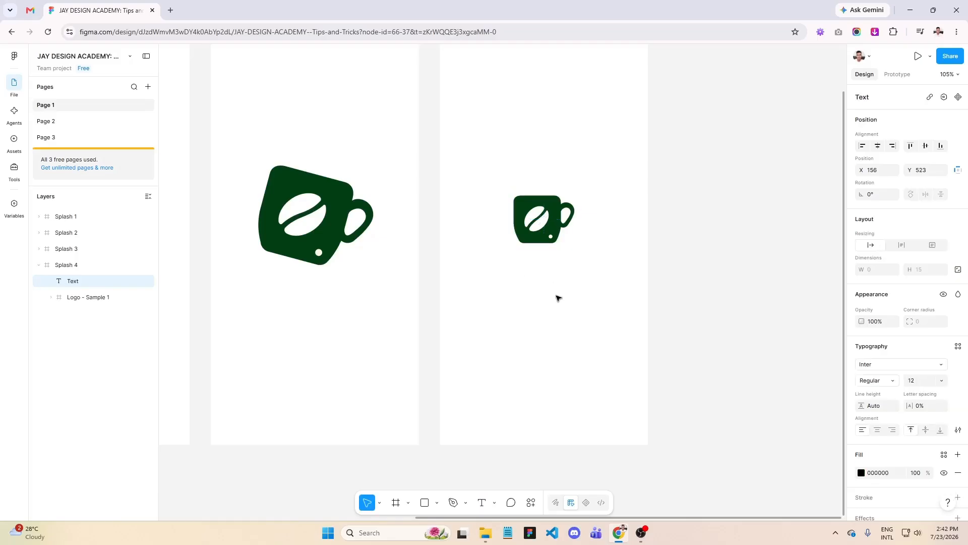
text(GRASYA CAFFE)
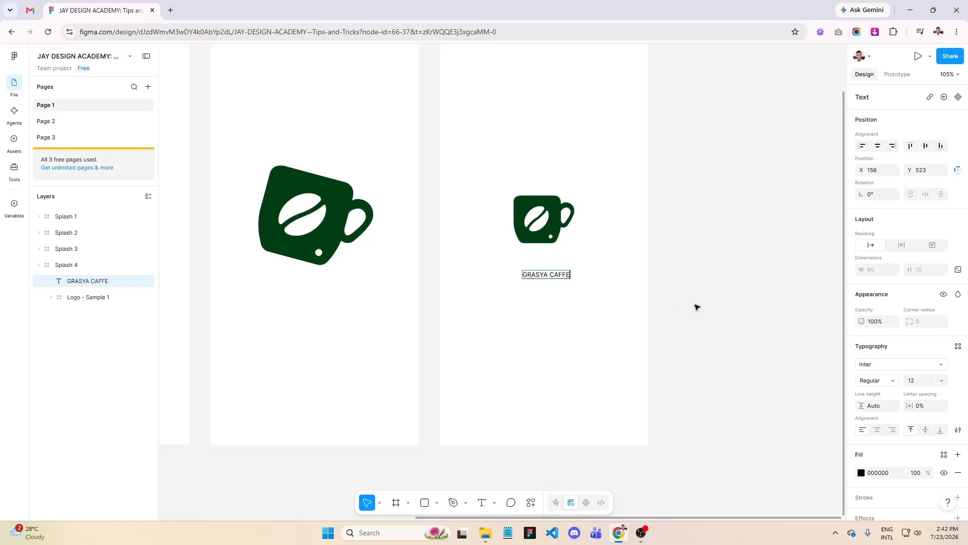
key(Escape)
Format the GRASYA CAFFE text in Montserrat Bold at size 30
click(890, 369)
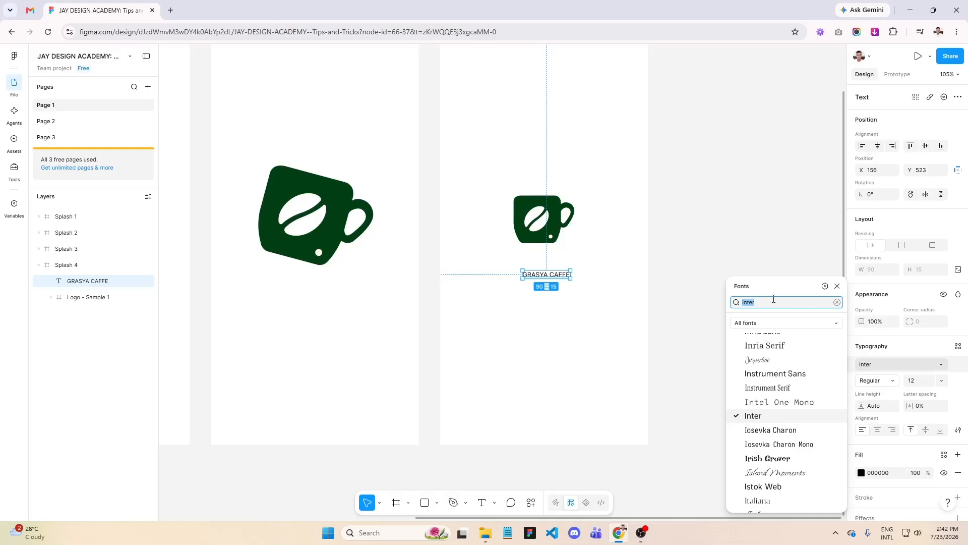
text(mon)
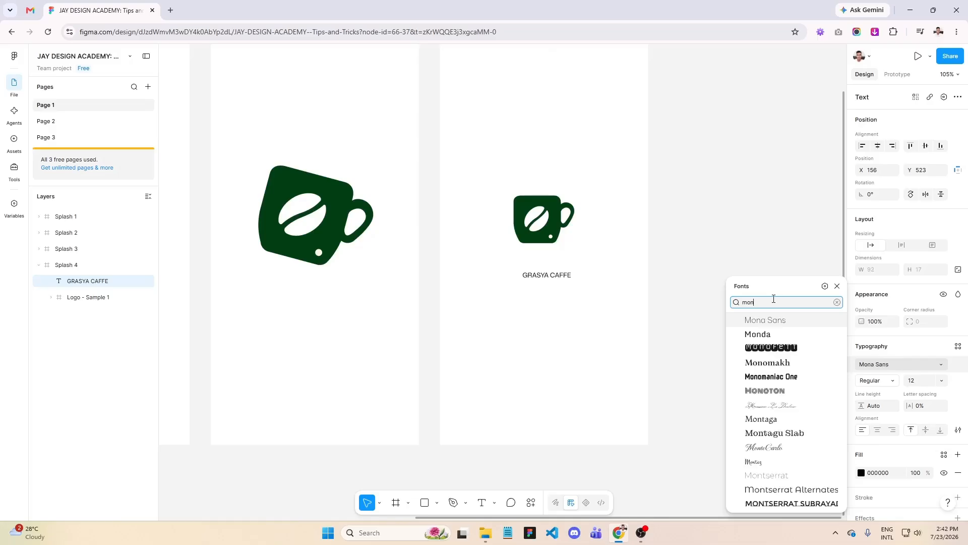
text(ts)
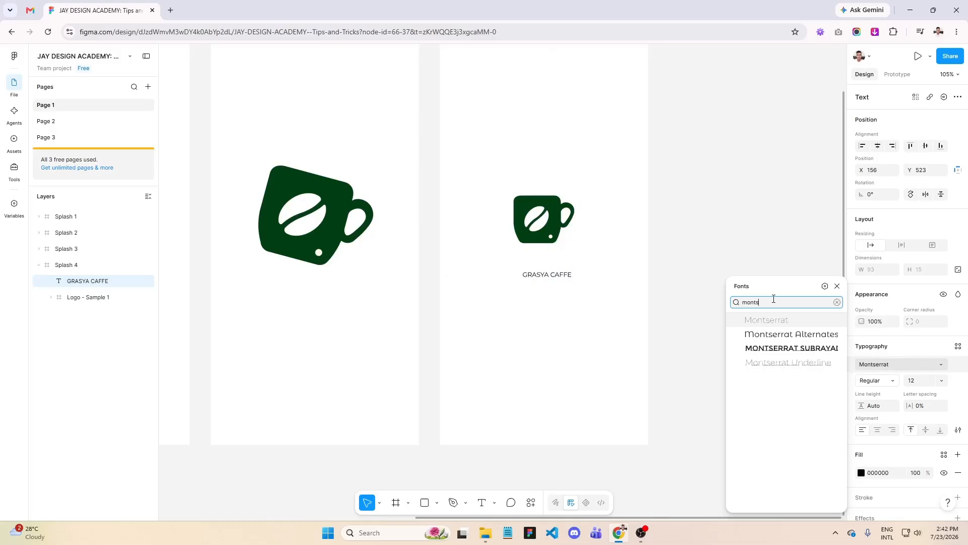
click(756, 321)
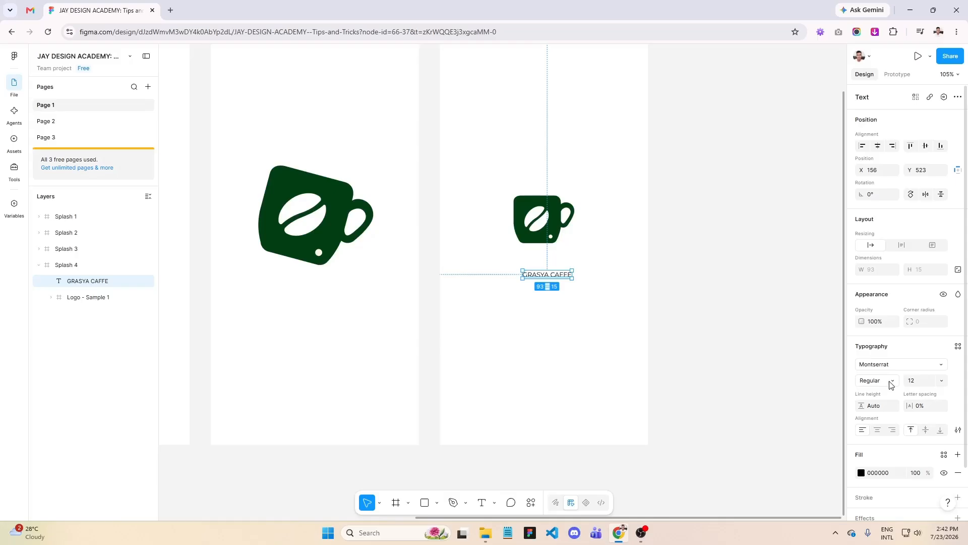
click(890, 385)
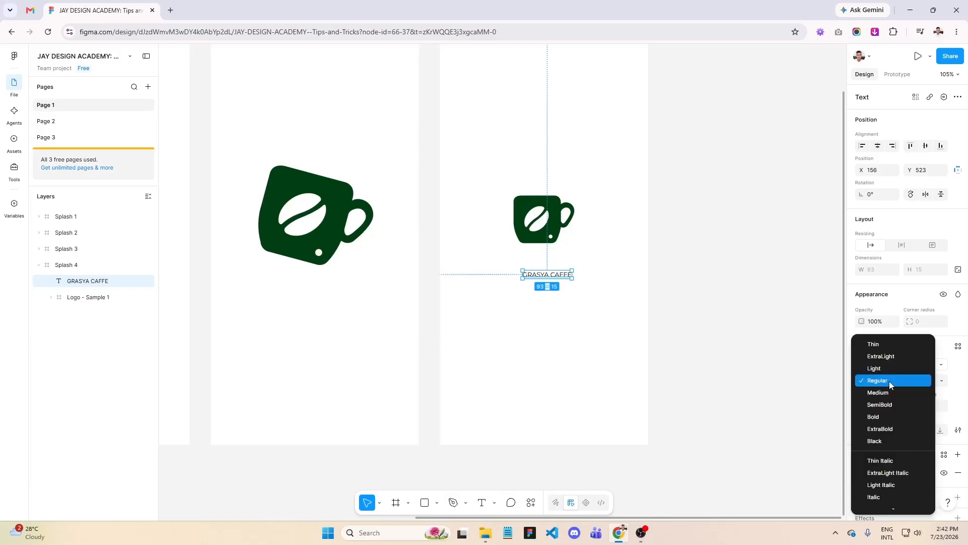
click(885, 417)
click(920, 382)
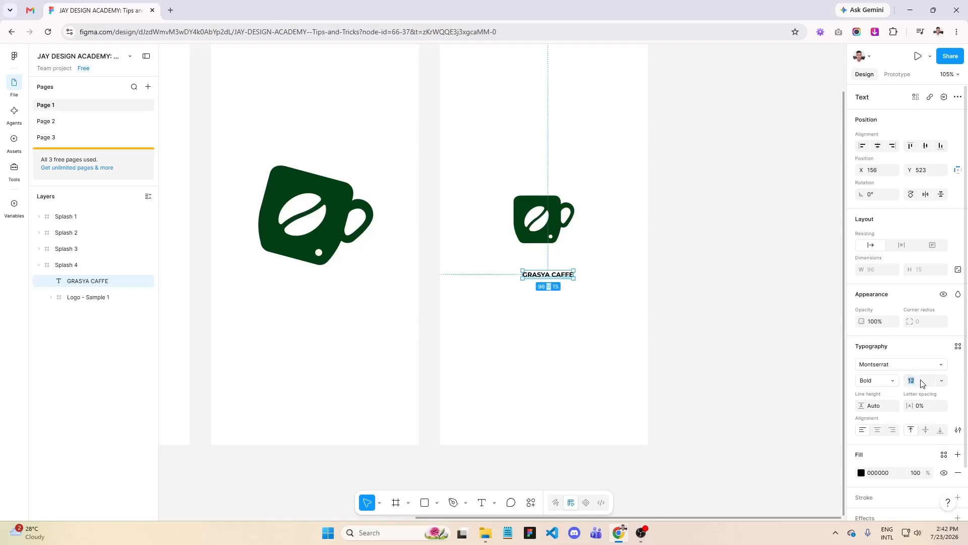
text(30)
key(Return)
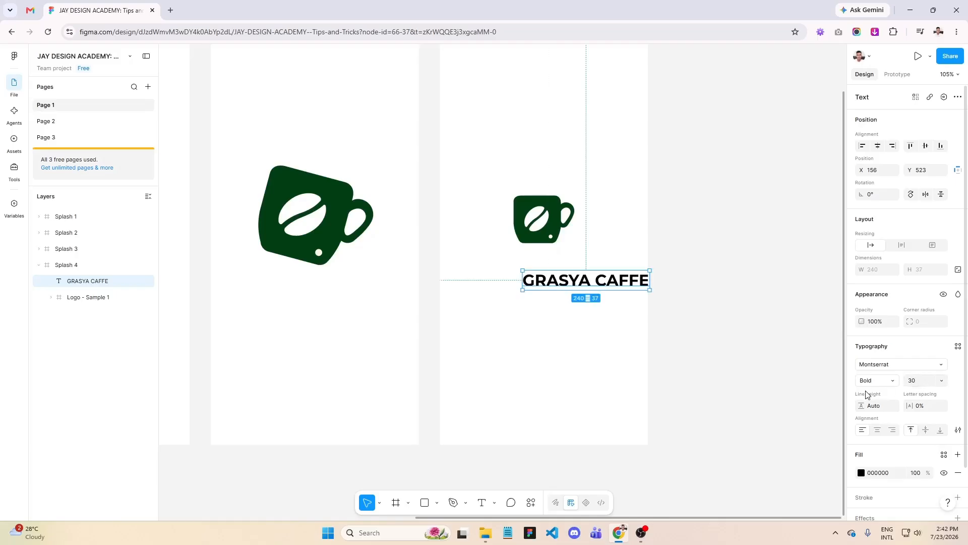
Center-align the GRASYA CAFFE text, center it horizontally in the frame, and move it up to about Y 484, just beneath the logo
click(878, 431)
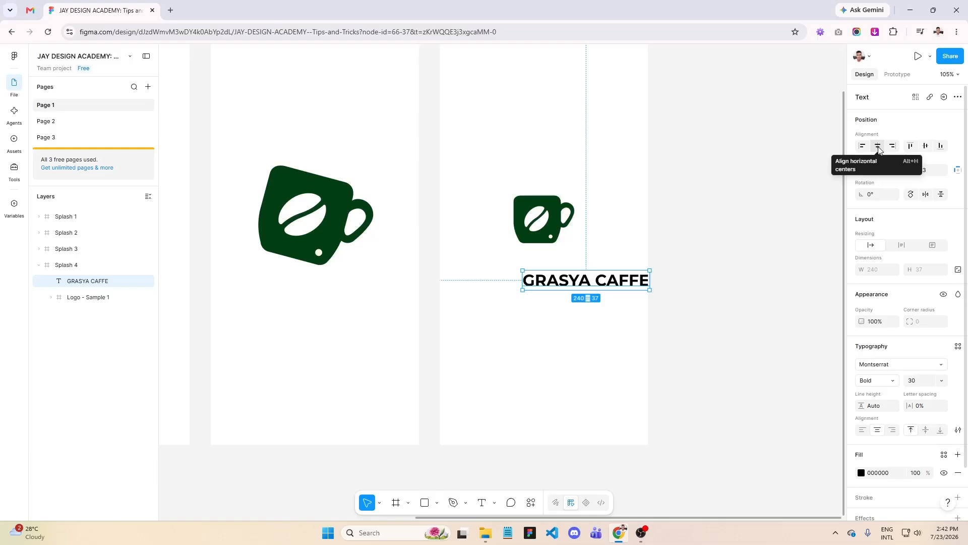
click(878, 146)
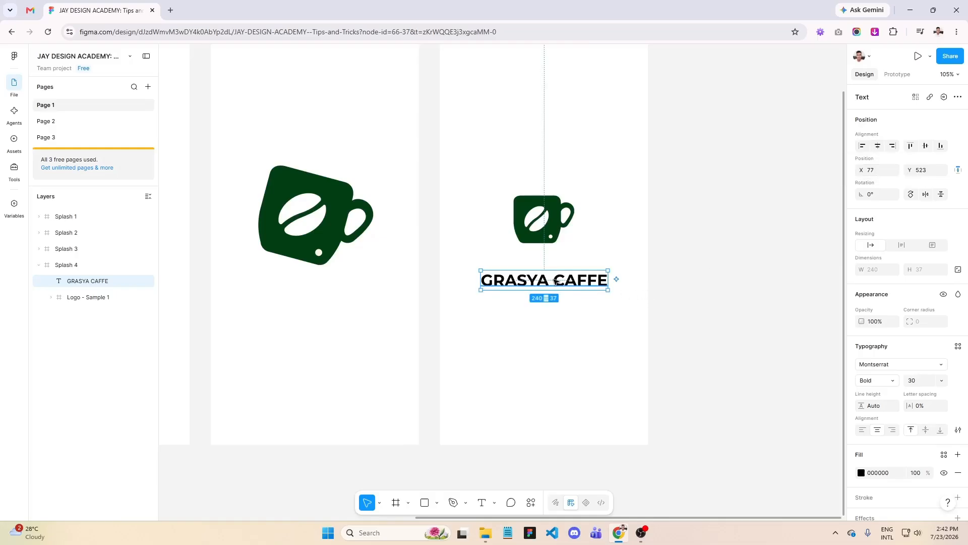
drag(552, 284, 551, 264)
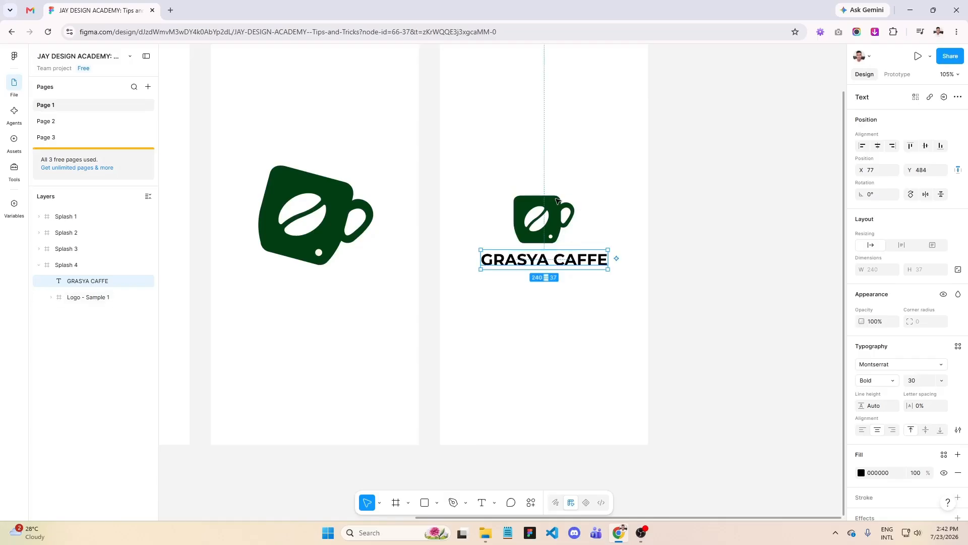
Recolor the GRASYA CAFFE text with the cup logo's dark green, 033F14
scroll(550, 237, up, 1)
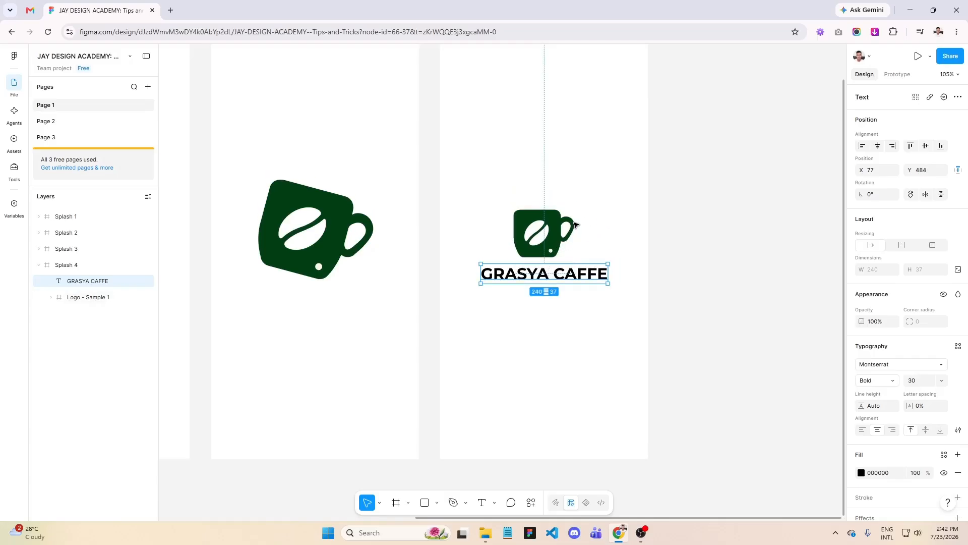
click(557, 232)
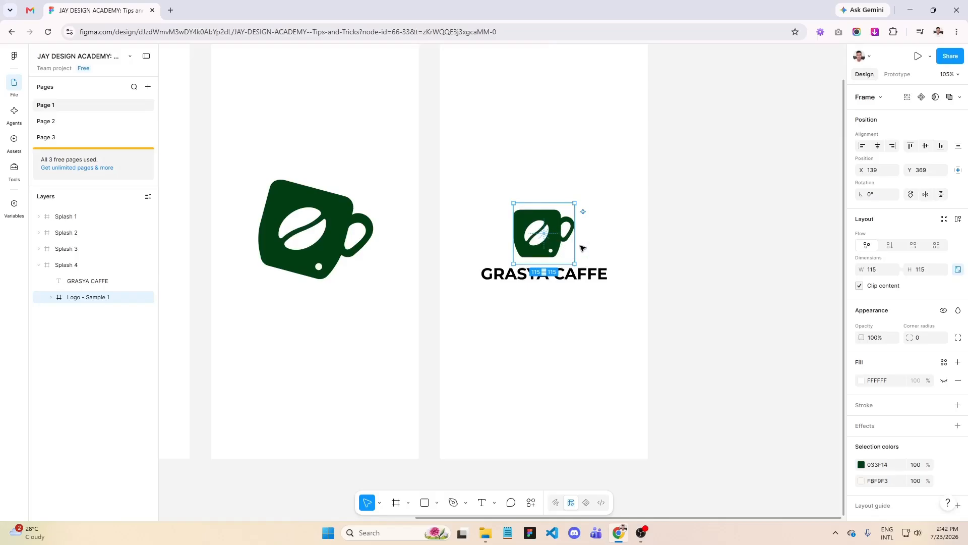
click(878, 466)
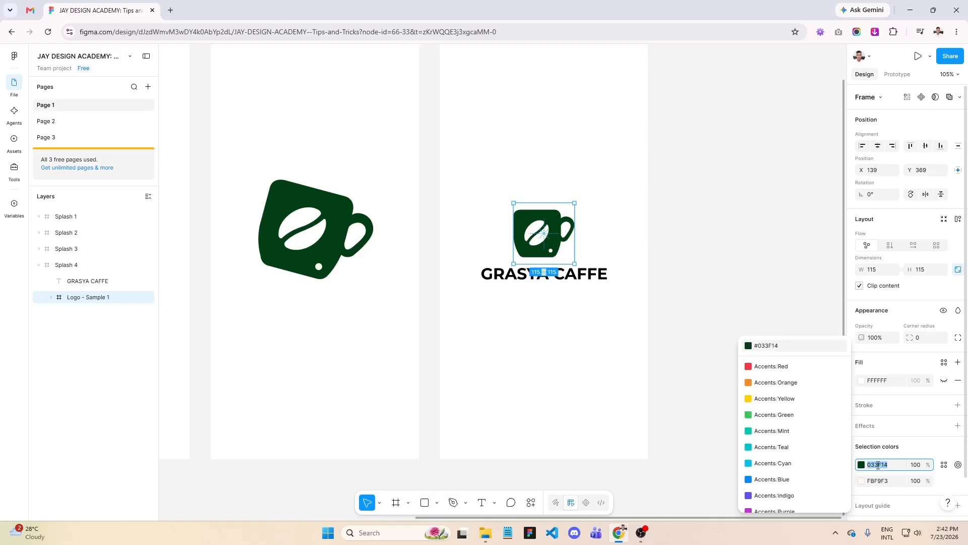
right_click(878, 464)
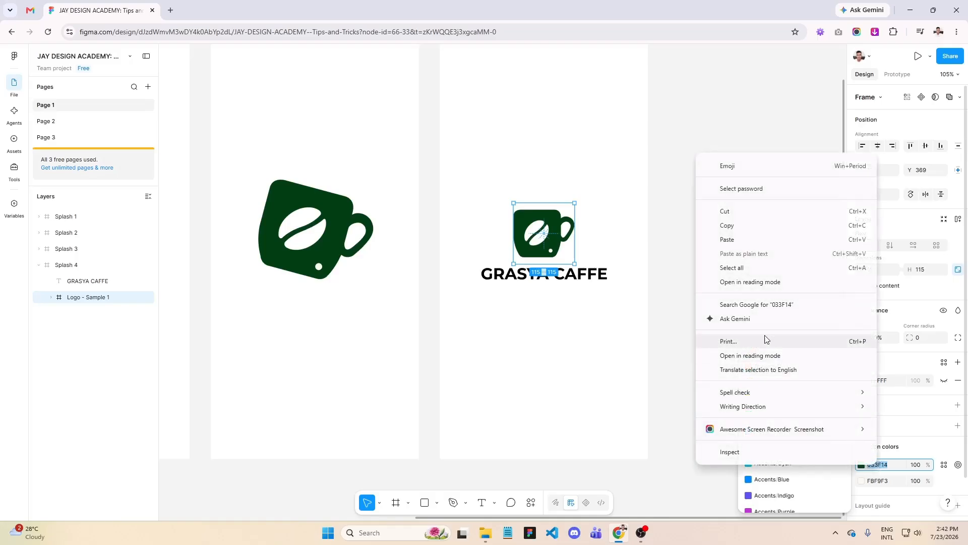
click(737, 230)
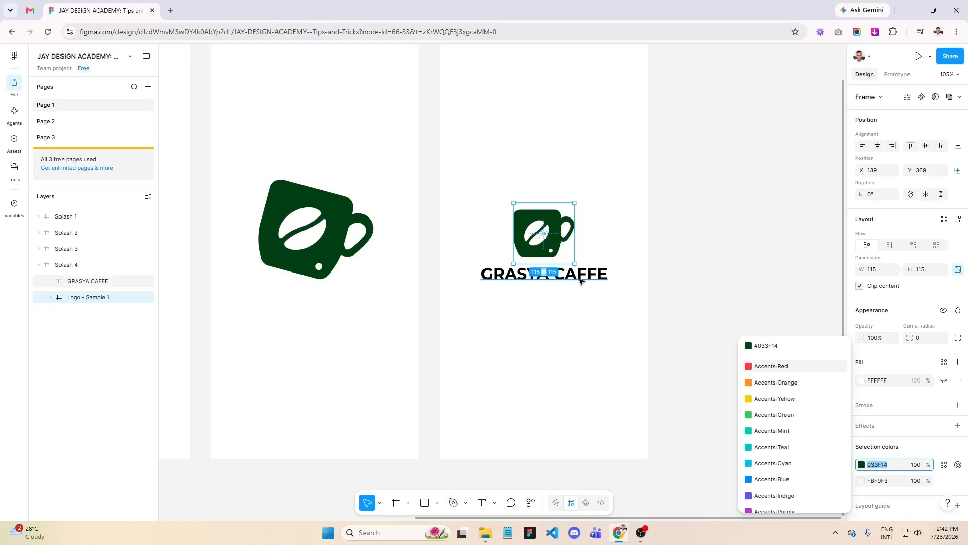
click(579, 282)
click(881, 473)
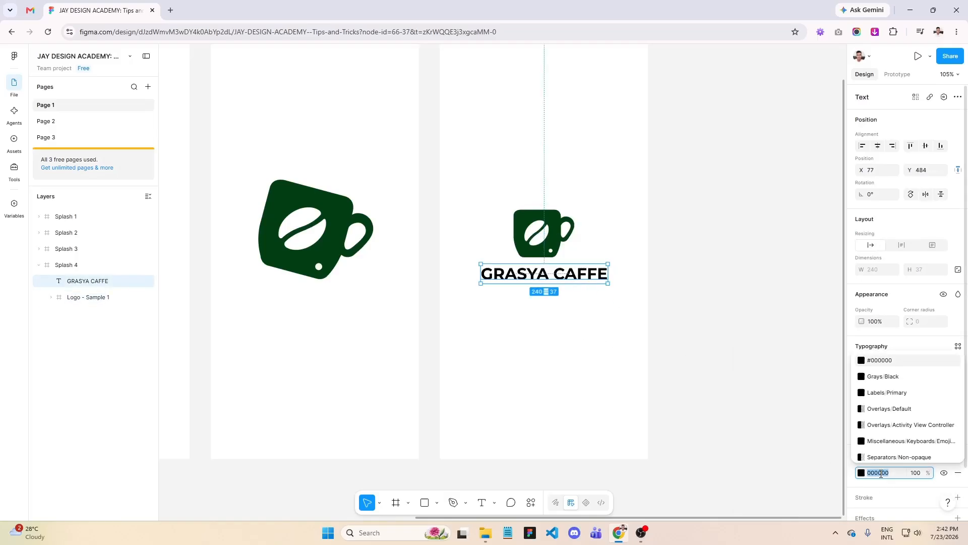
right_click(881, 473)
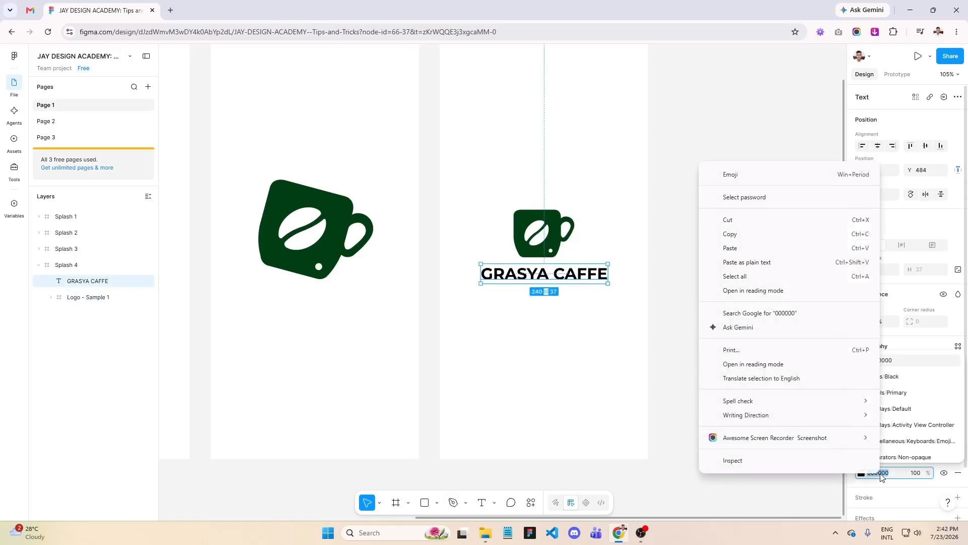
click(739, 248)
click(709, 300)
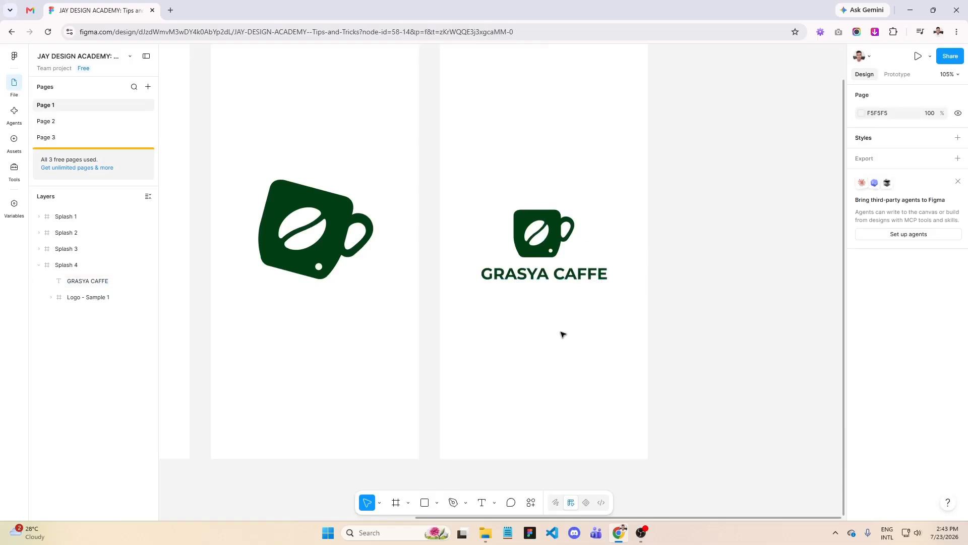
Reorder the Splash 4 layers so the GRASYA CAFFE text sits below Logo - Sample 1
scroll(562, 353, up, 3)
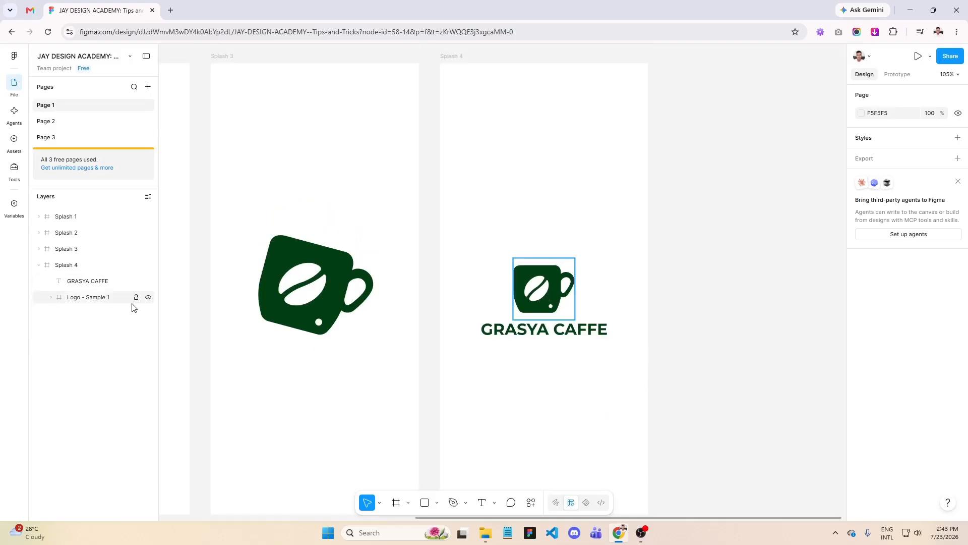
click(86, 282)
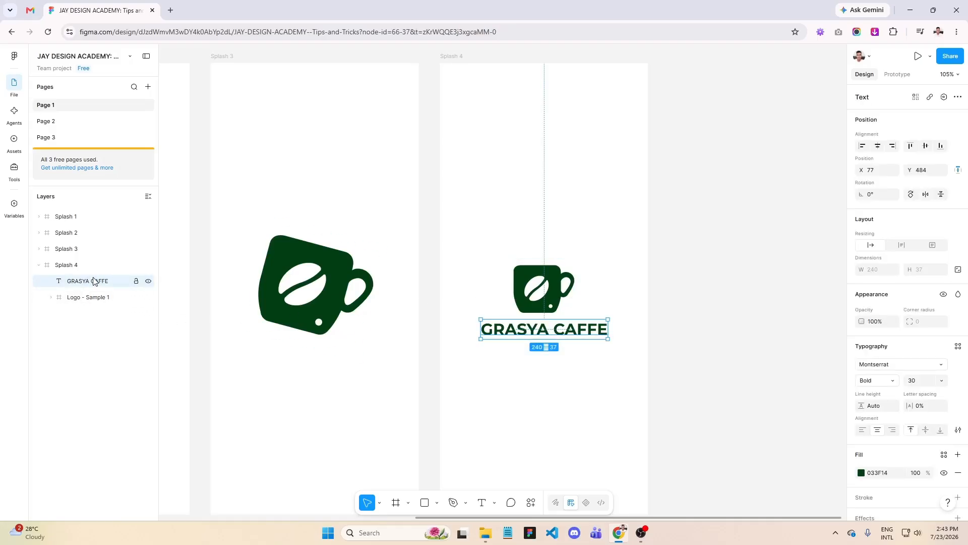
drag(93, 281, 87, 306)
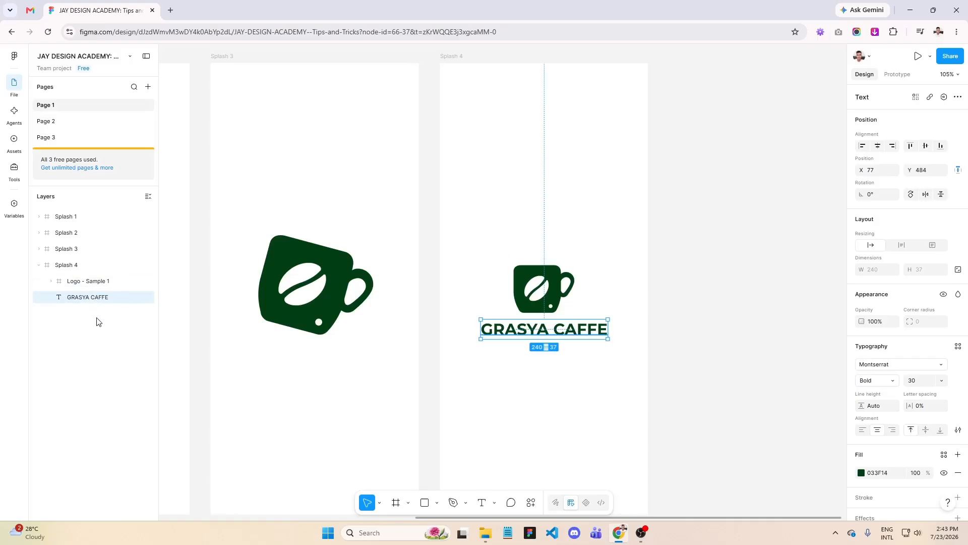
Group the Splash 4 logo with the GRASYA CAFFE text and name the group "Group - Logo"
shift+click(87, 285)
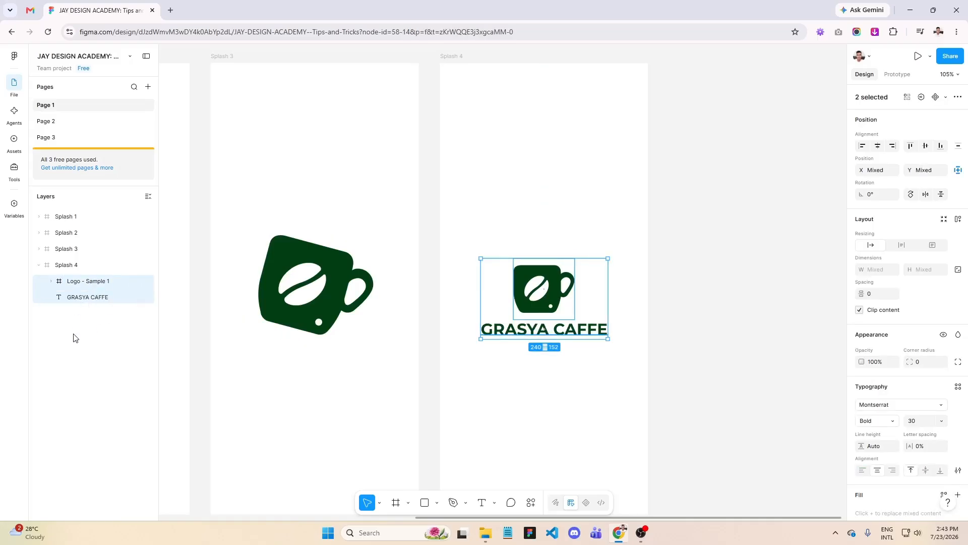
key(ctrl+g)
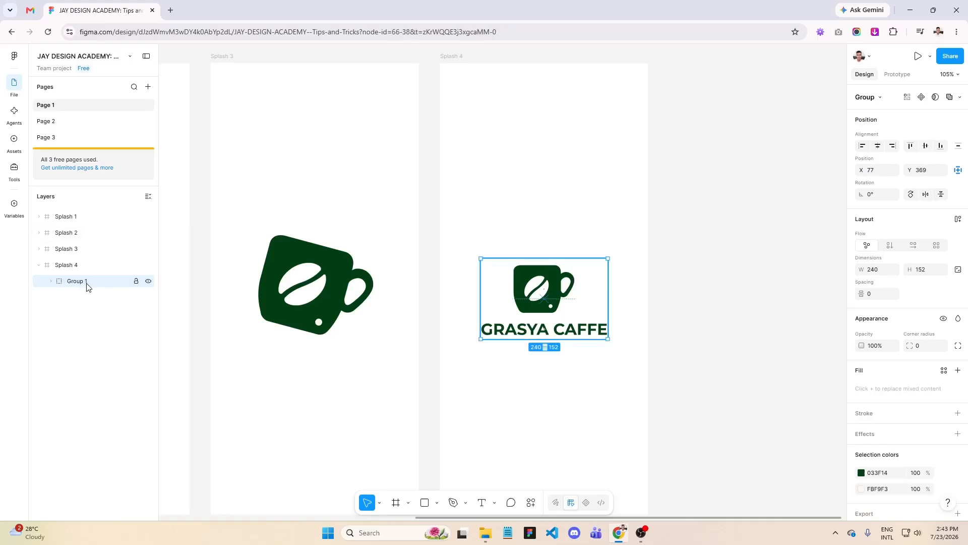
double_click(96, 282)
click(96, 281)
key(Return)
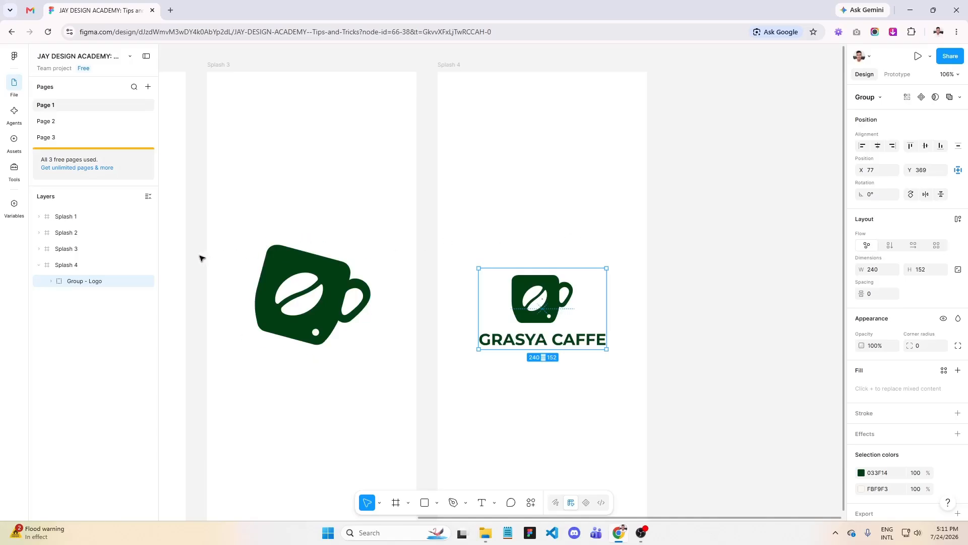
Hide Group - Logo and draw a rectangle about 310 × 59 in the upper part of the Splash 4 frame
click(149, 281)
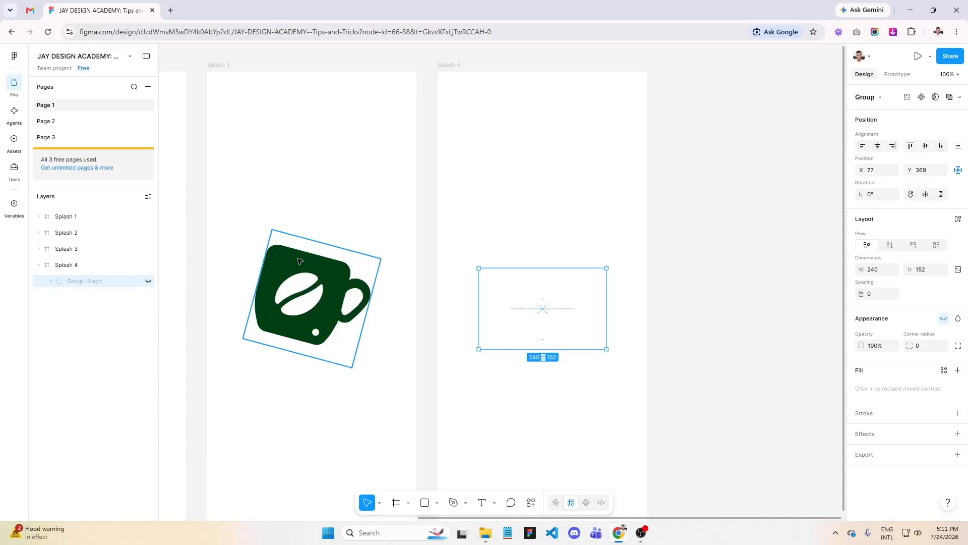
scroll(532, 322, down, 1)
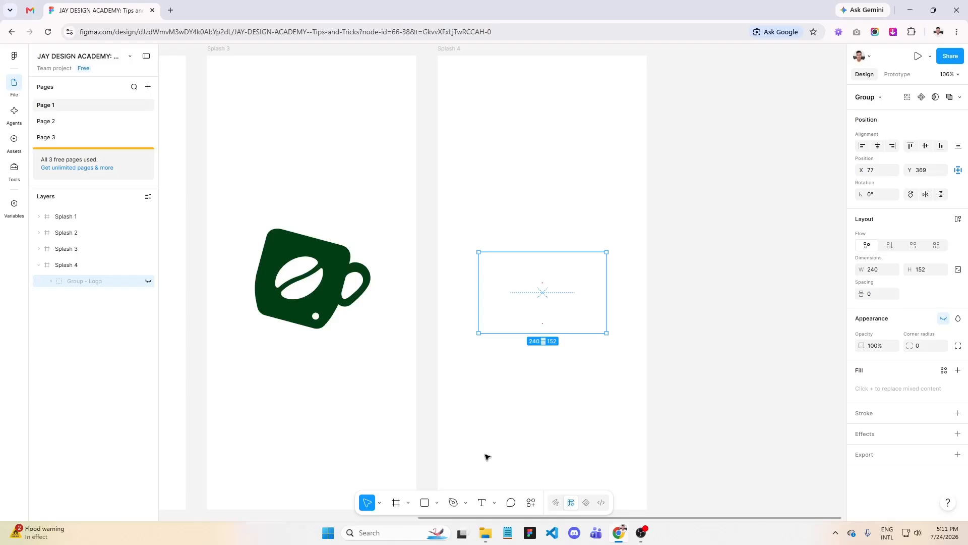
click(425, 504)
scroll(489, 196, up, 1)
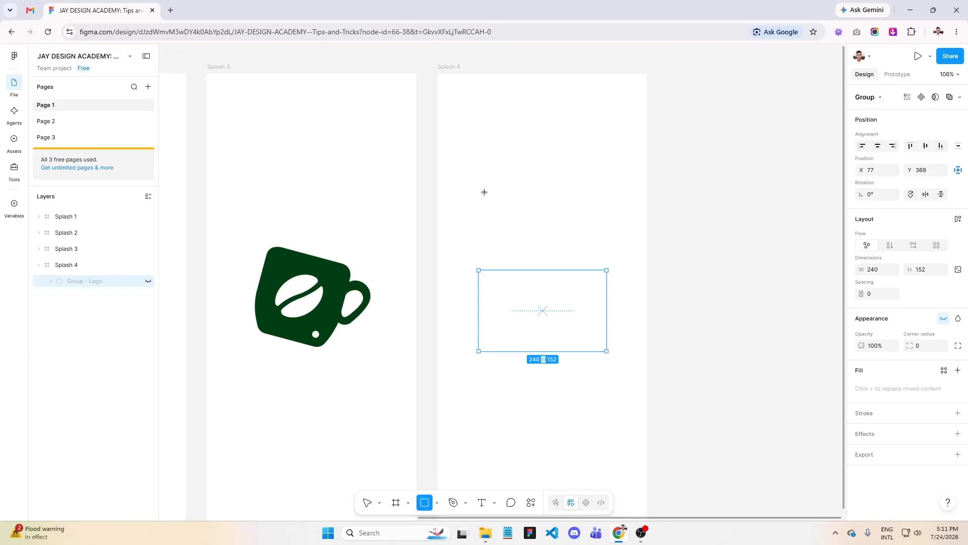
drag(468, 161, 633, 193)
Set the rectangle's width to 355 and its height to 55
scroll(607, 262, up, 2)
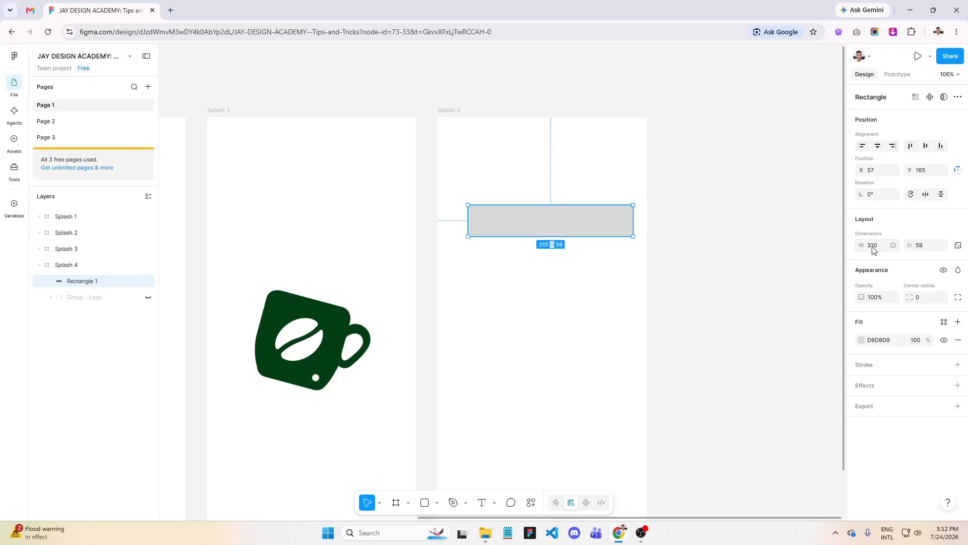
click(873, 247)
text(355)
key(Return)
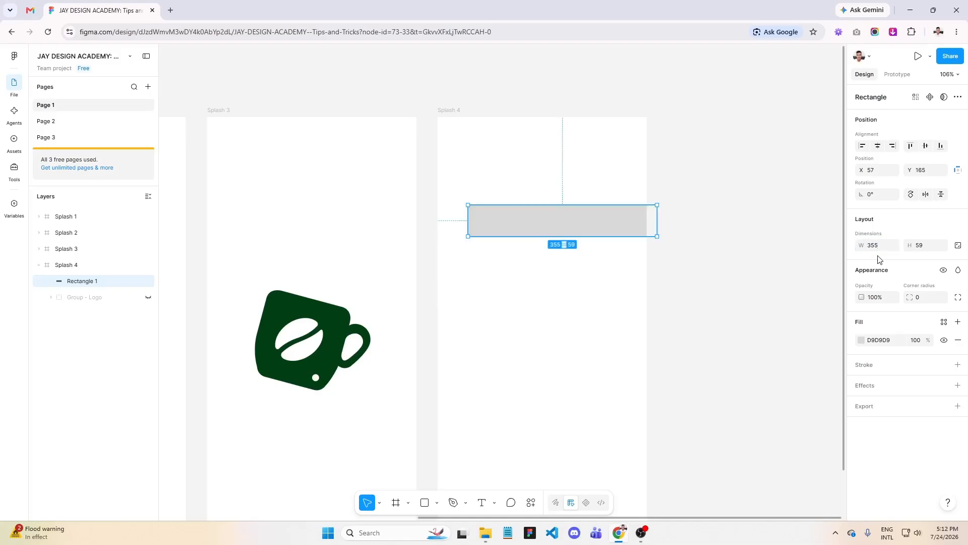
click(925, 248)
key(Return)
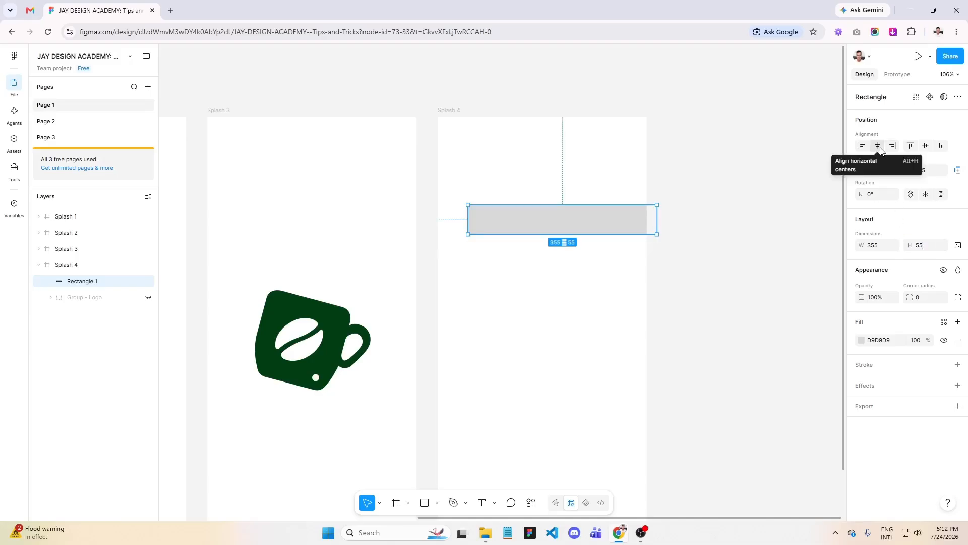
Center the rectangle horizontally in the Splash 4 frame and set its corner radius to 1000
click(880, 148)
click(926, 301)
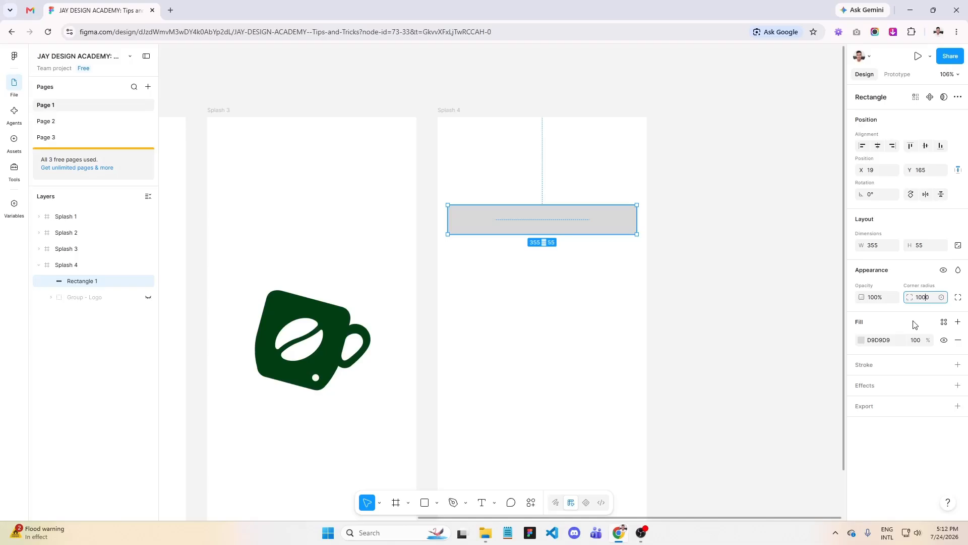
key(Return)
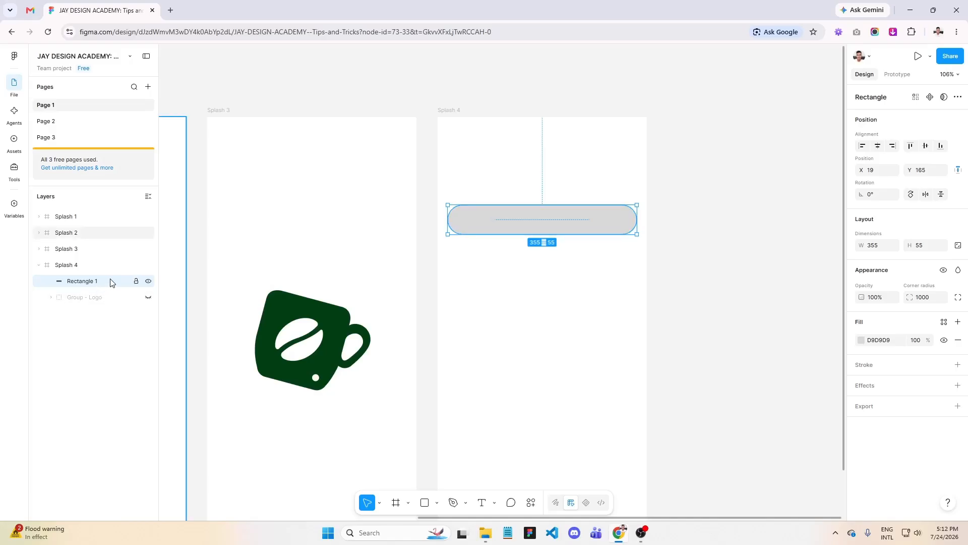
Put the rounded rectangle into its own group and name the group "Facebook Button"
key(ctrl+g)
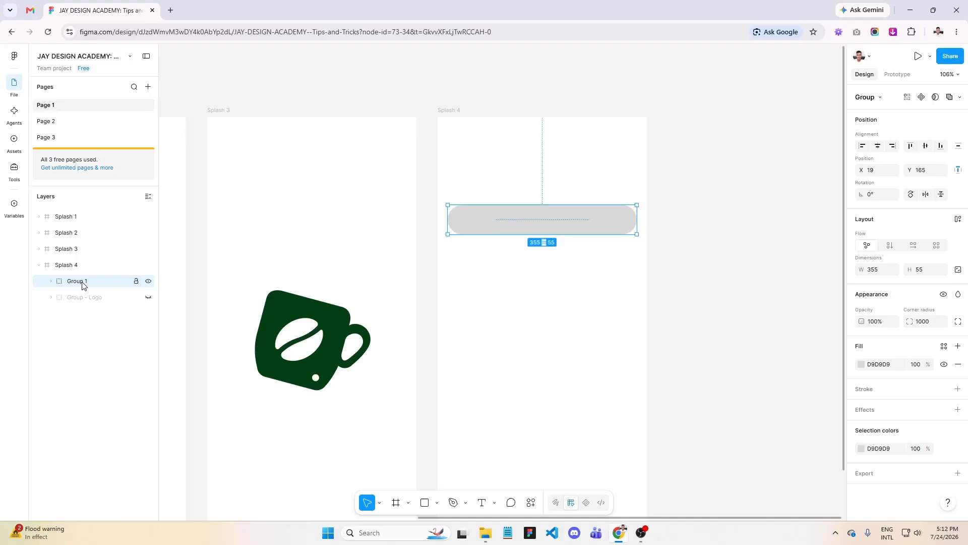
double_click(82, 283)
text(Facebook Button)
key(Return)
Add the Facebook logo file from the DESIGN Tips and Tricks folder to the button's left part and center it vertically on the button
mouse_move(486, 534)
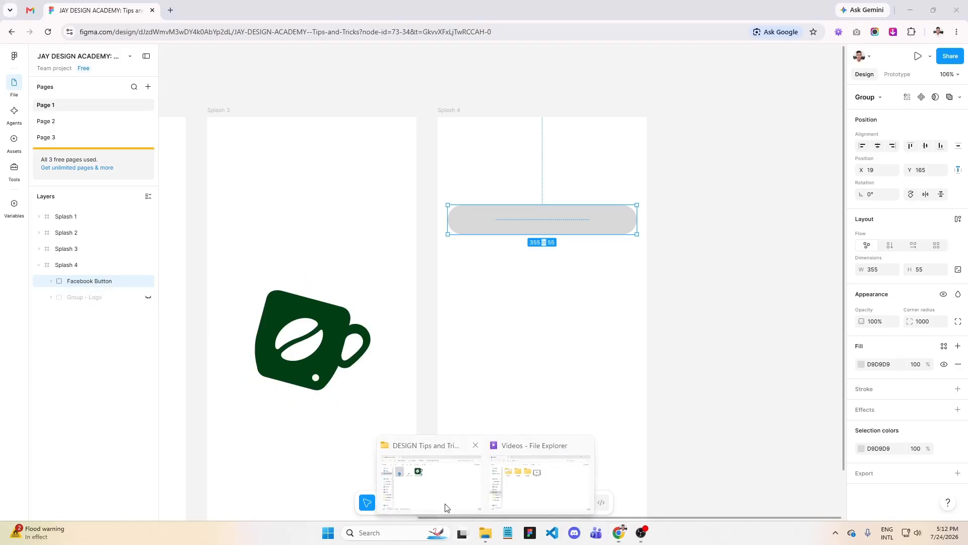
click(446, 508)
drag(340, 423, 486, 223)
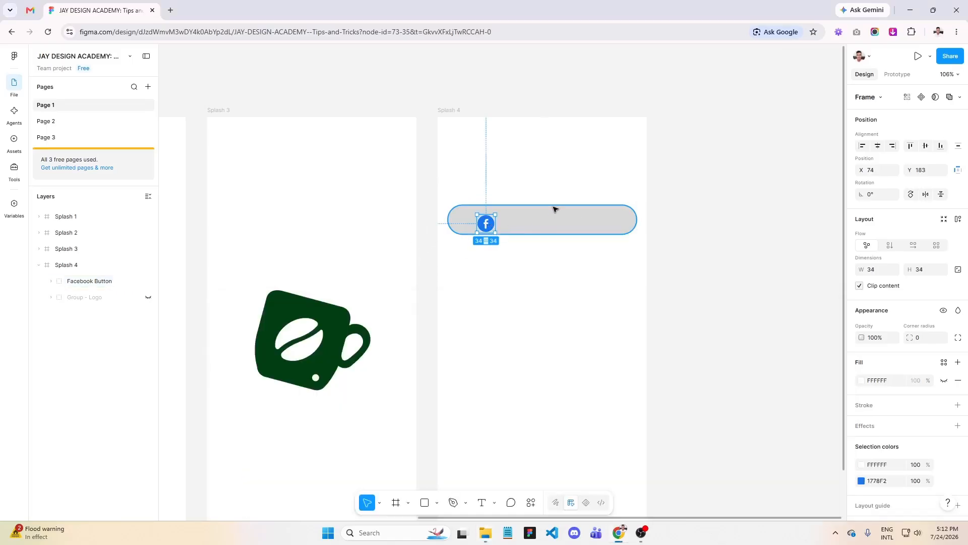
scroll(555, 208, up, 5)
scroll(580, 211, up, 3)
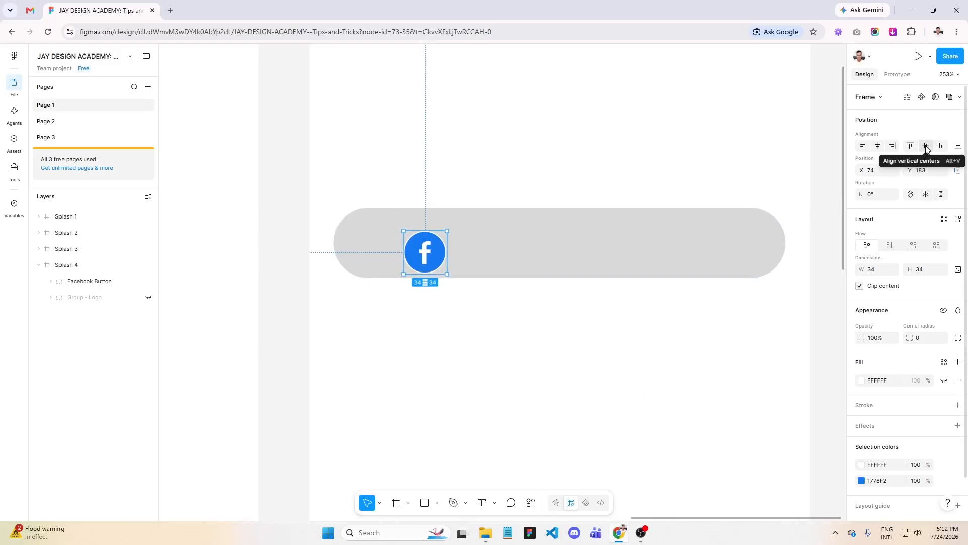
click(926, 146)
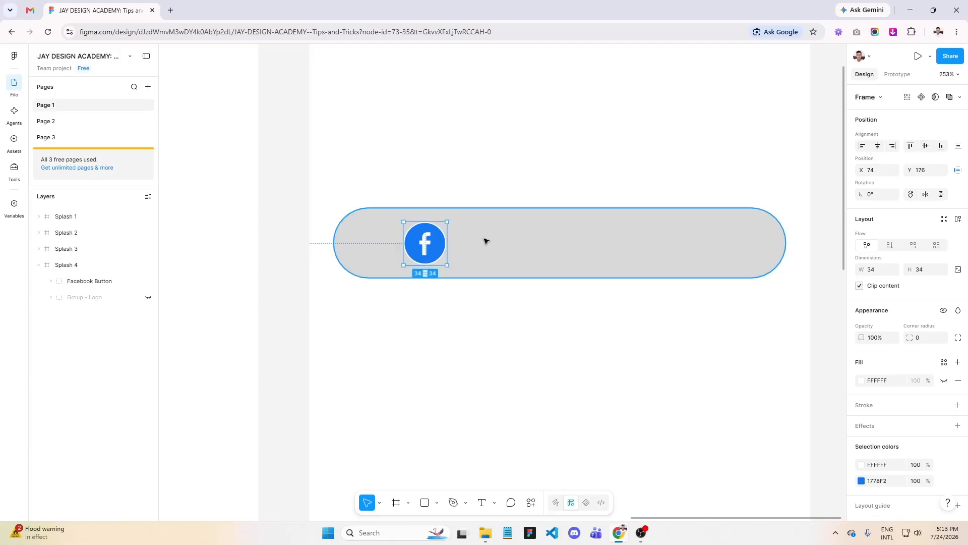
Fill the button's rectangle with the blue 1778F2 sampled from the Facebook logo
click(575, 251)
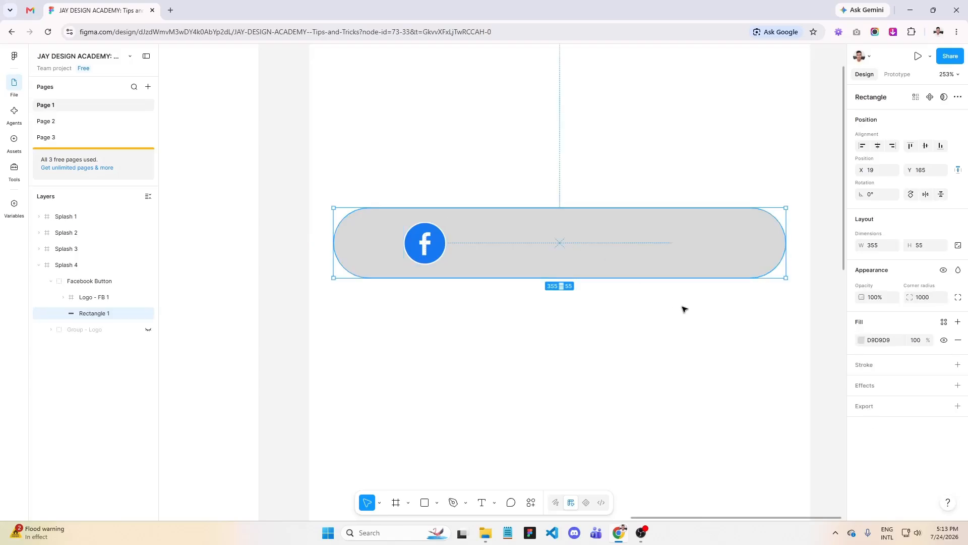
click(861, 341)
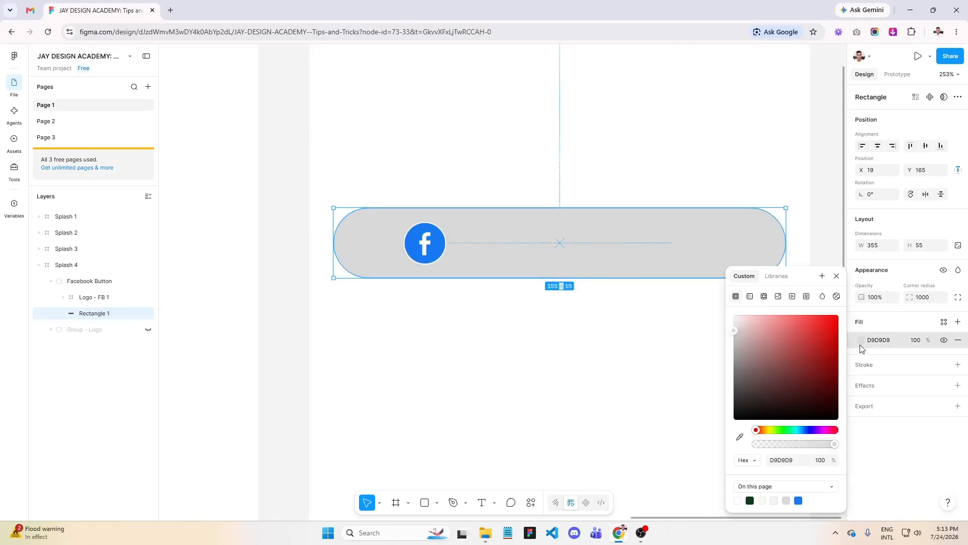
click(740, 438)
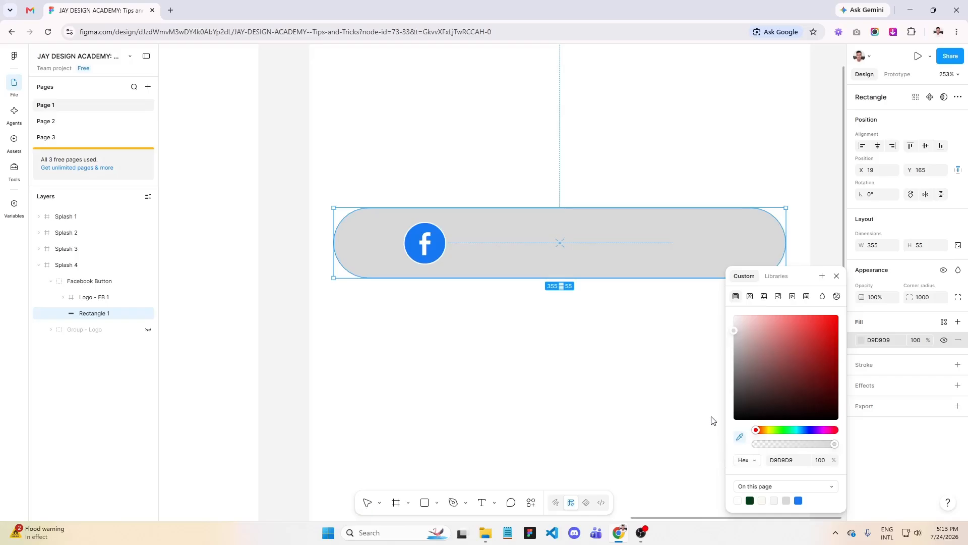
click(440, 243)
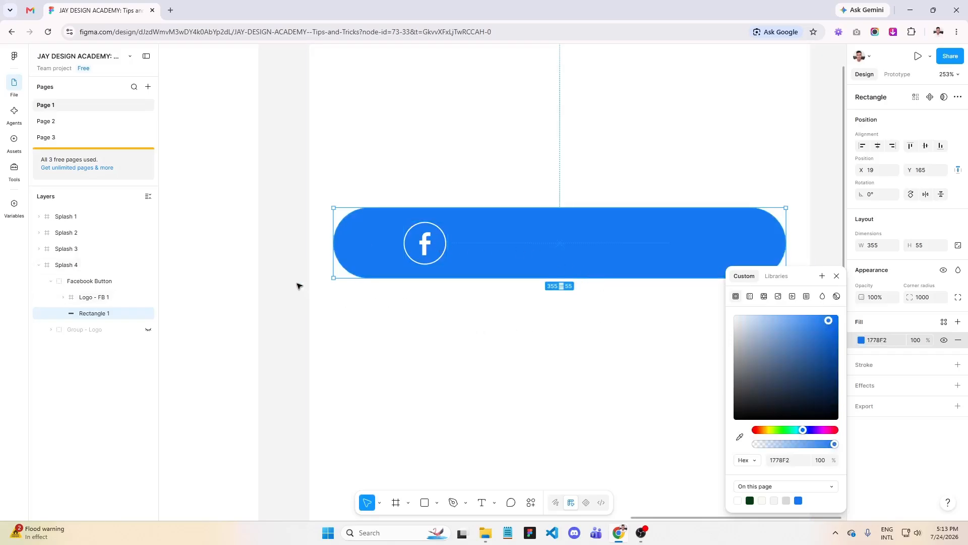
Add the white label "Sign Up With Facebook" beside the Facebook logo on the blue button
scroll(424, 242, up, 3)
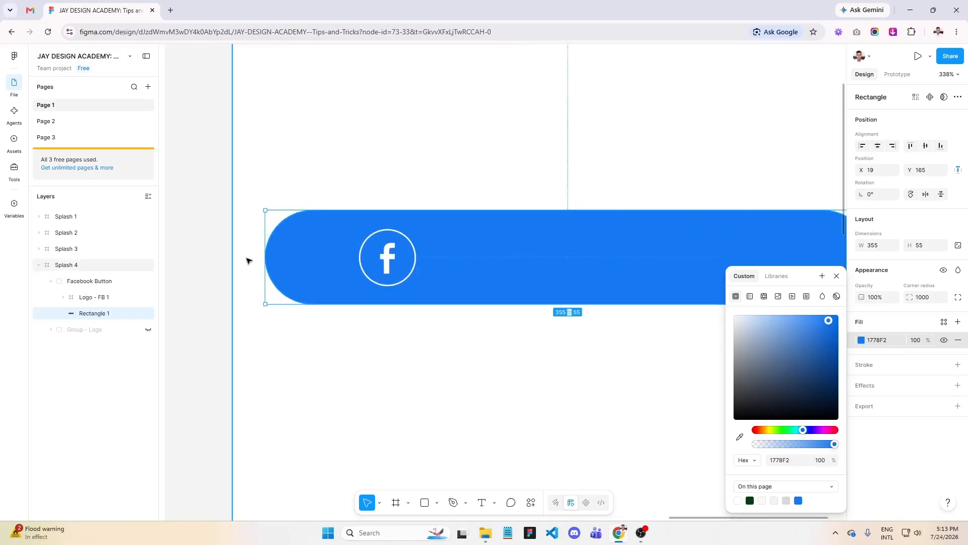
scroll(247, 240, down, 2)
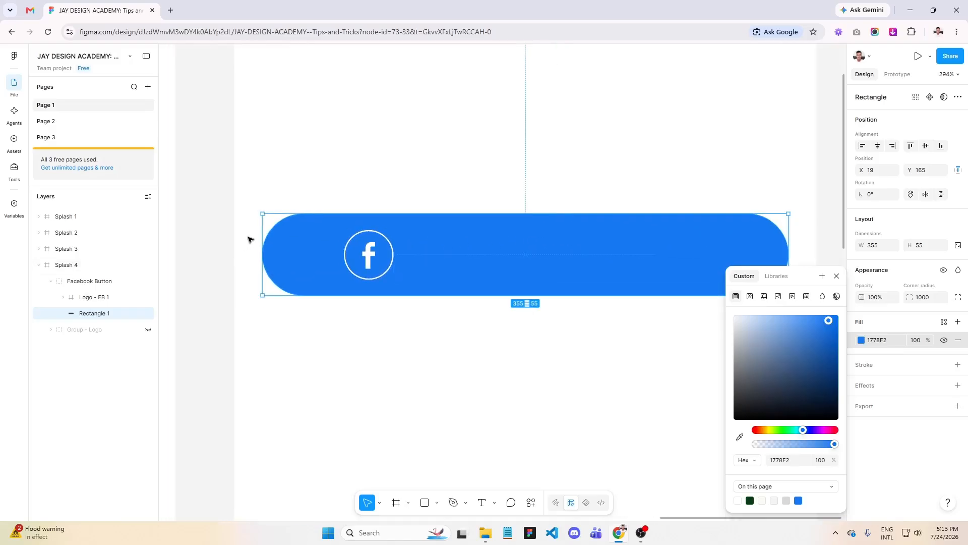
click(482, 503)
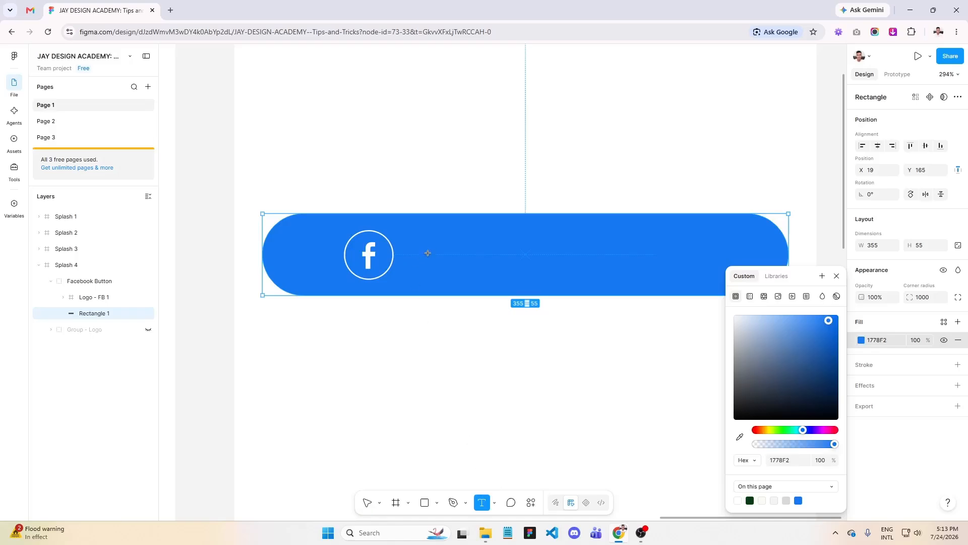
click(428, 252)
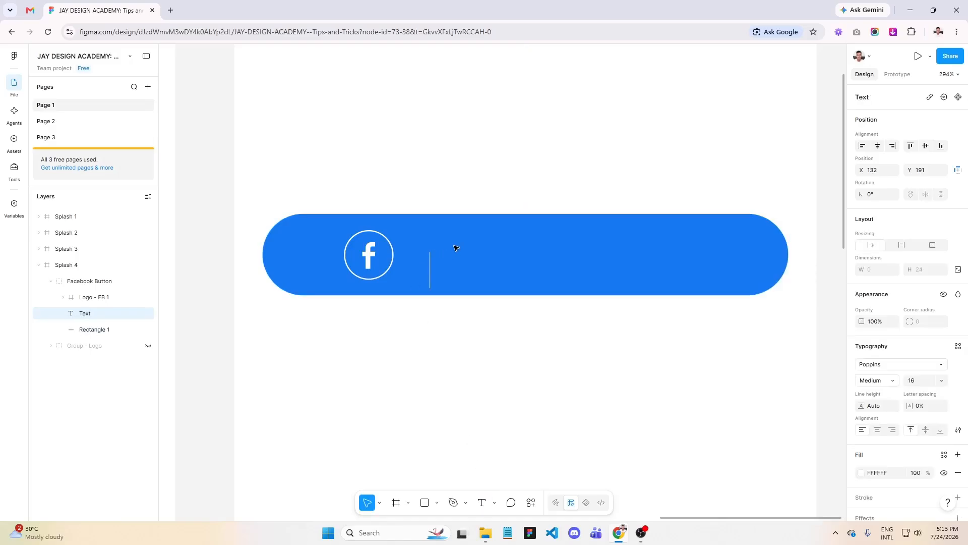
text(Sign)
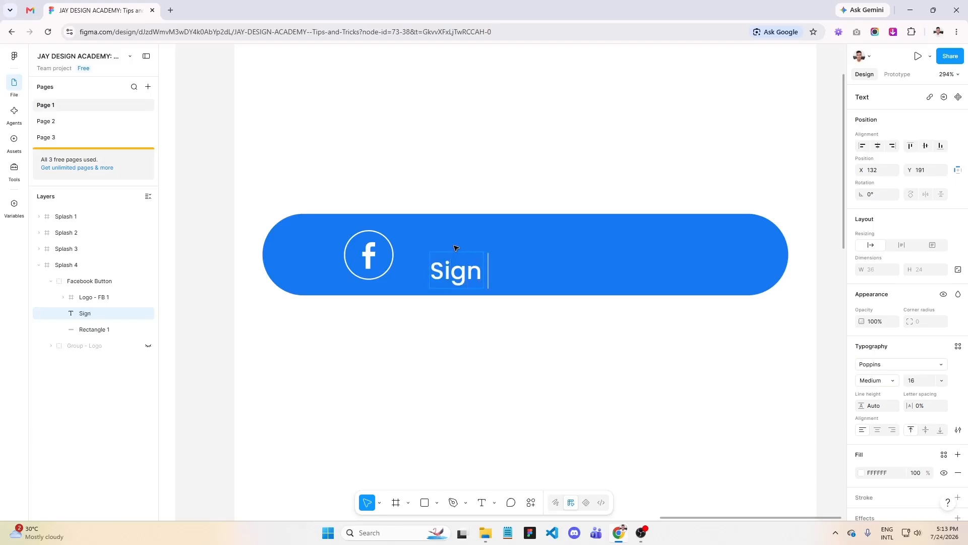
text( Up W)
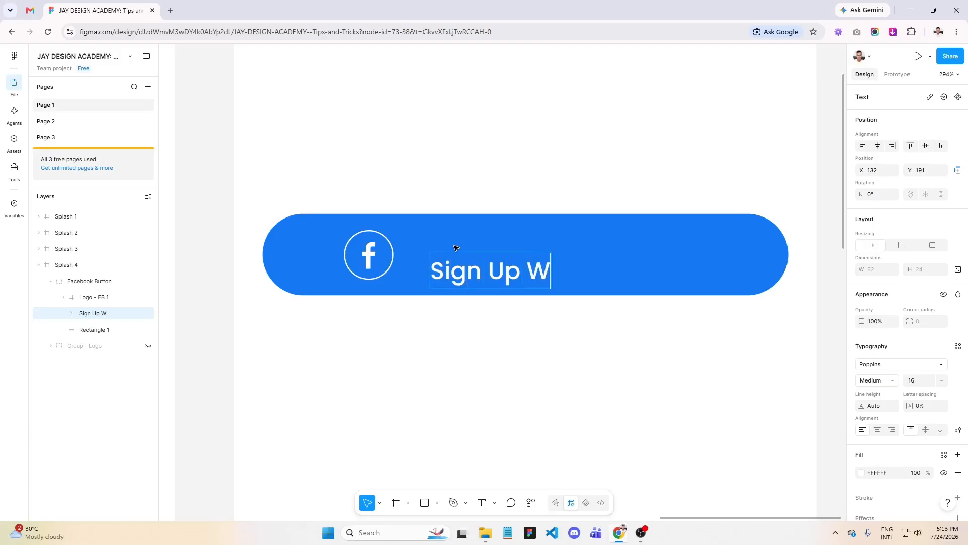
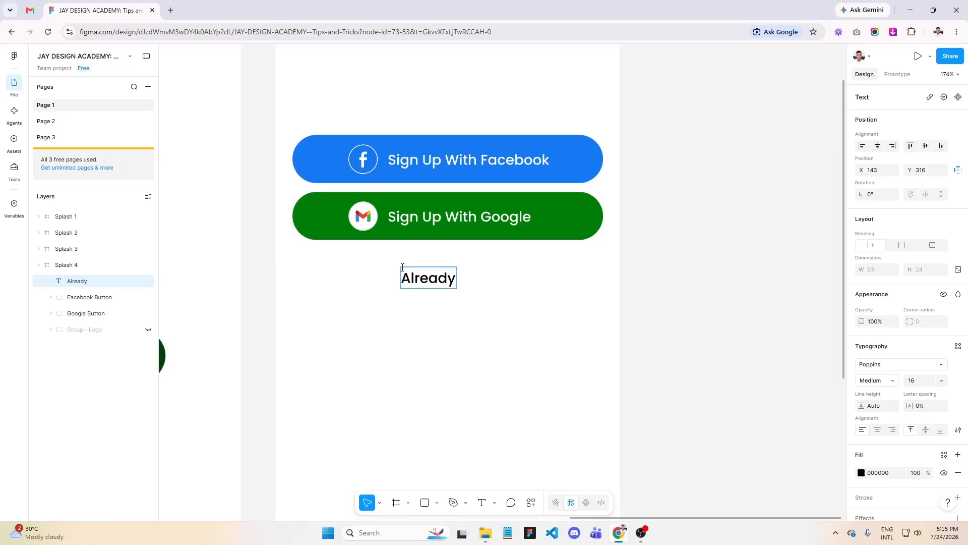
Complete the line below the Google button as "Already have an account? Log In" and center it horizontally in the frame with centered text alignment
text(have an ac)
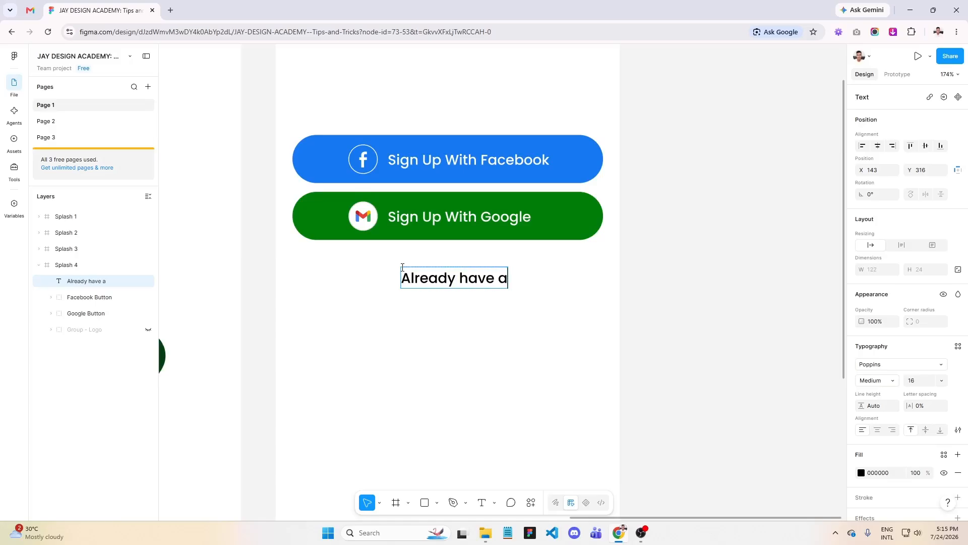
text(count)
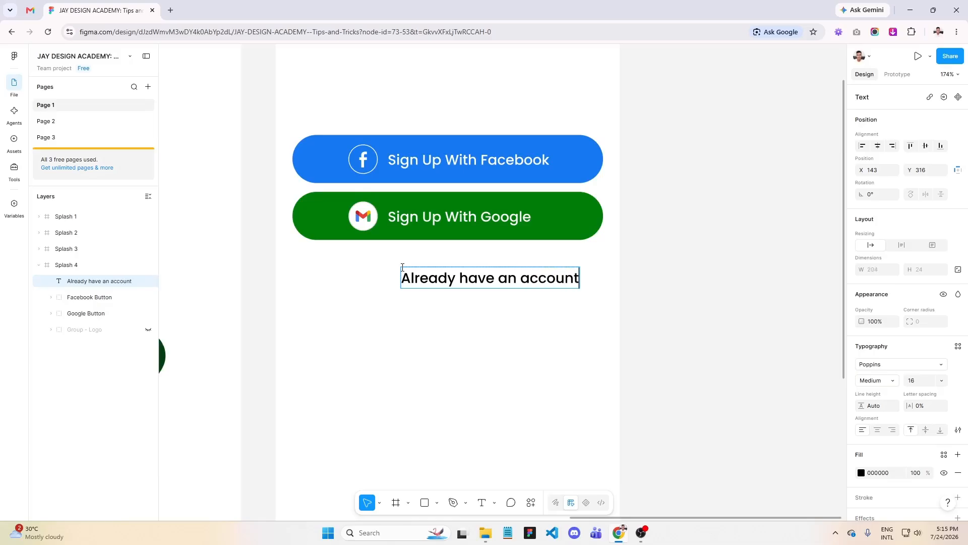
text(? Logi)
key(BackSpace)
text(In)
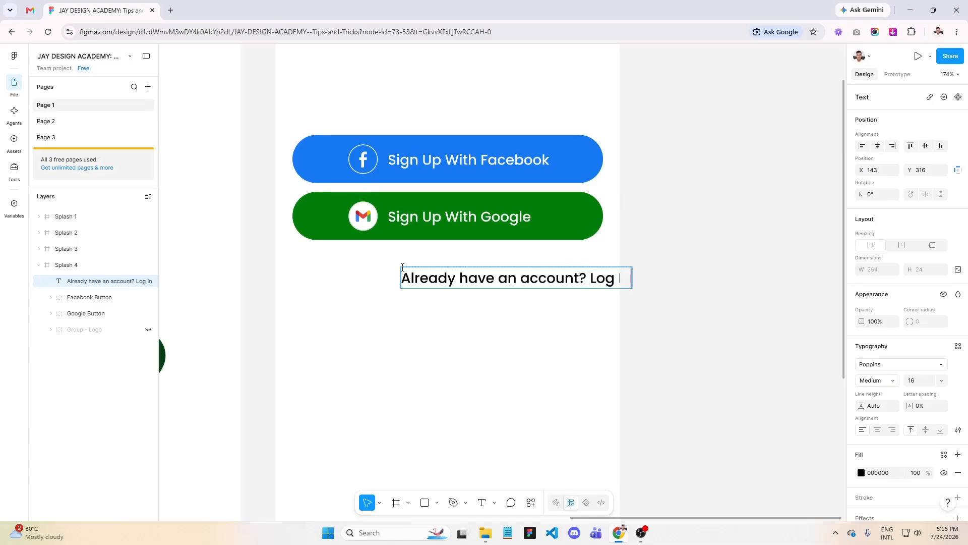
key(Escape)
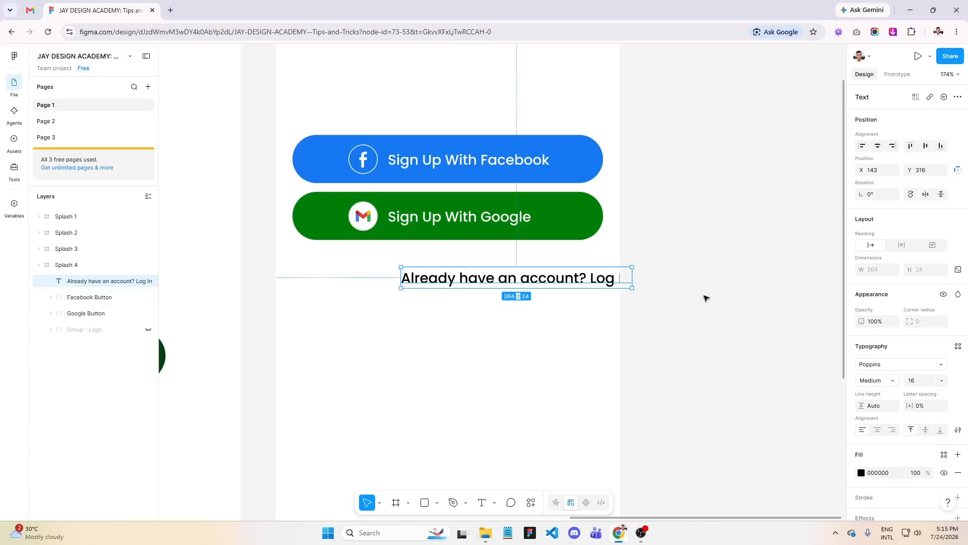
click(878, 146)
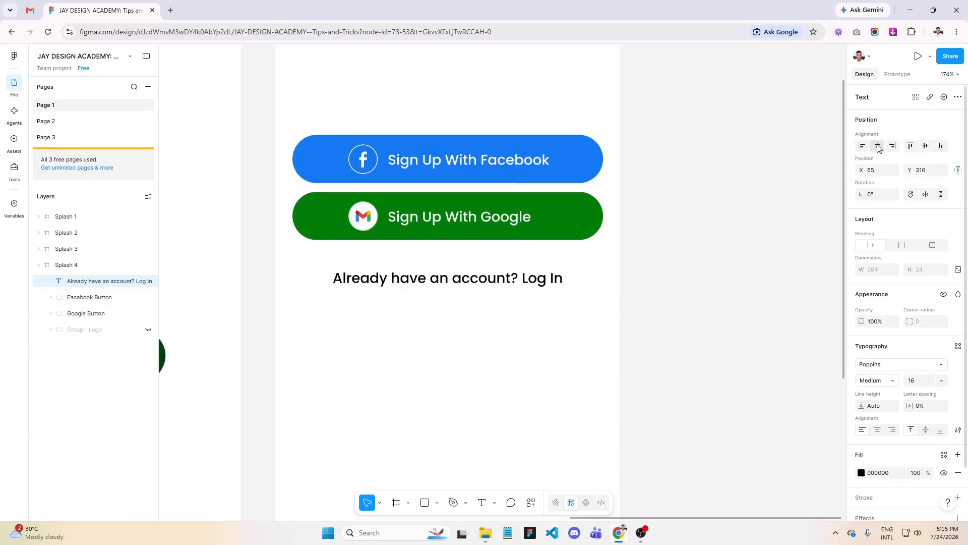
click(877, 431)
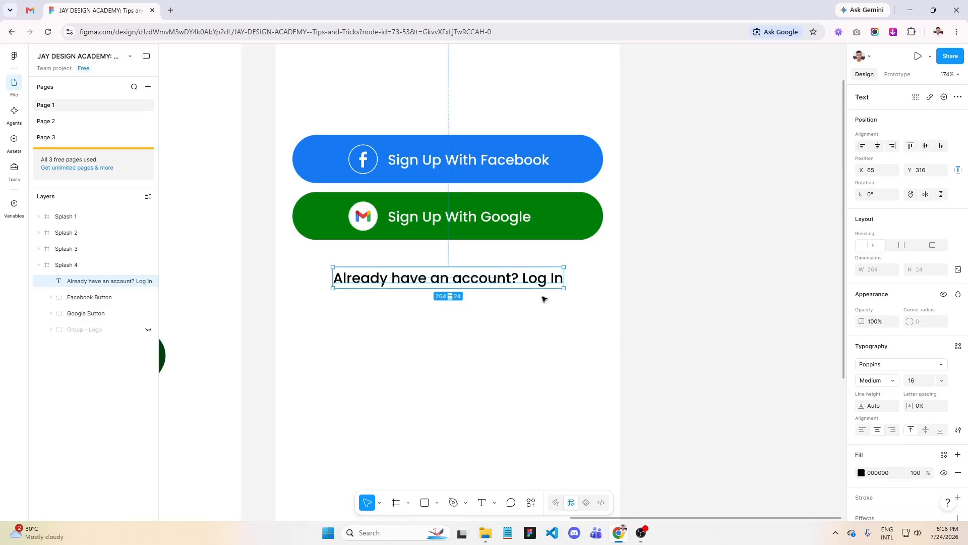
Set the font weight of the words "Already have an account?" to Regular
double_click(516, 280)
click(525, 281)
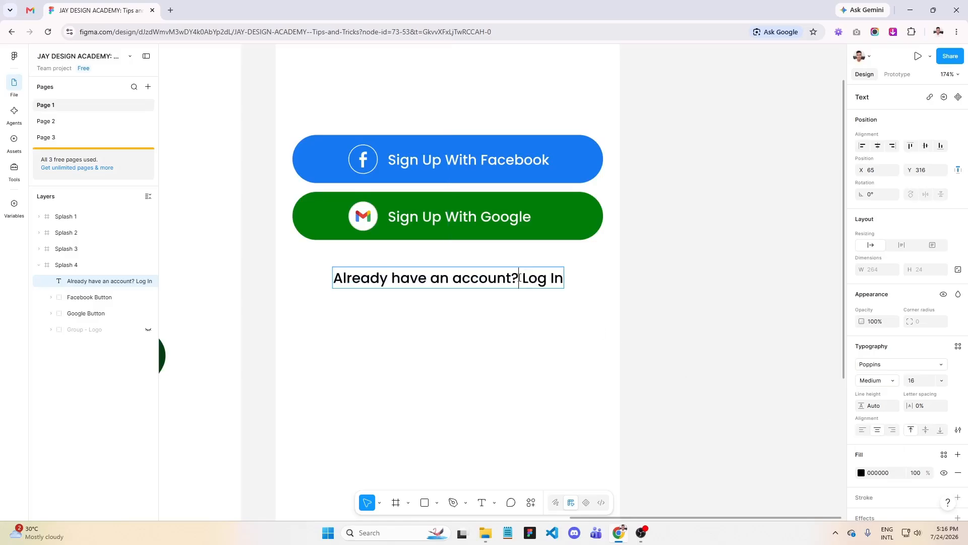
drag(519, 281, 331, 281)
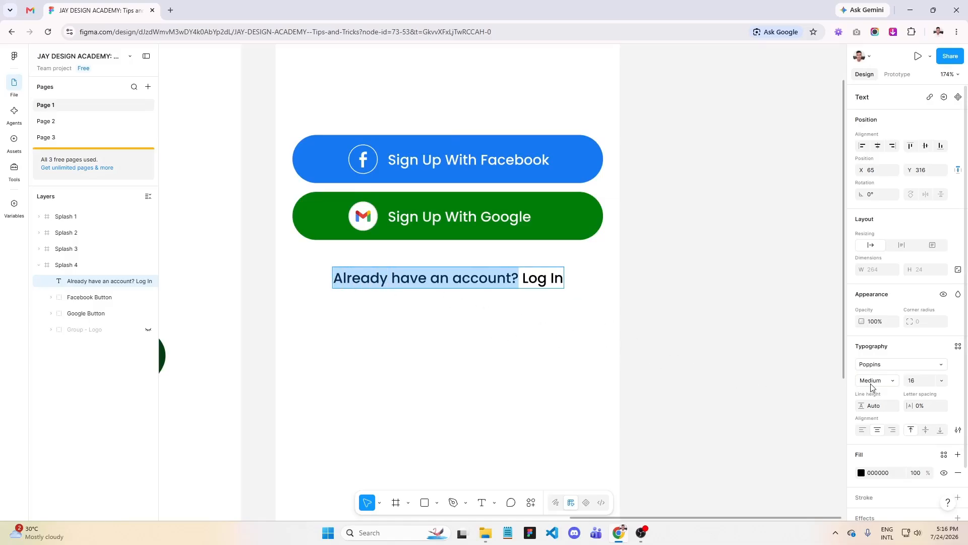
click(871, 386)
click(892, 373)
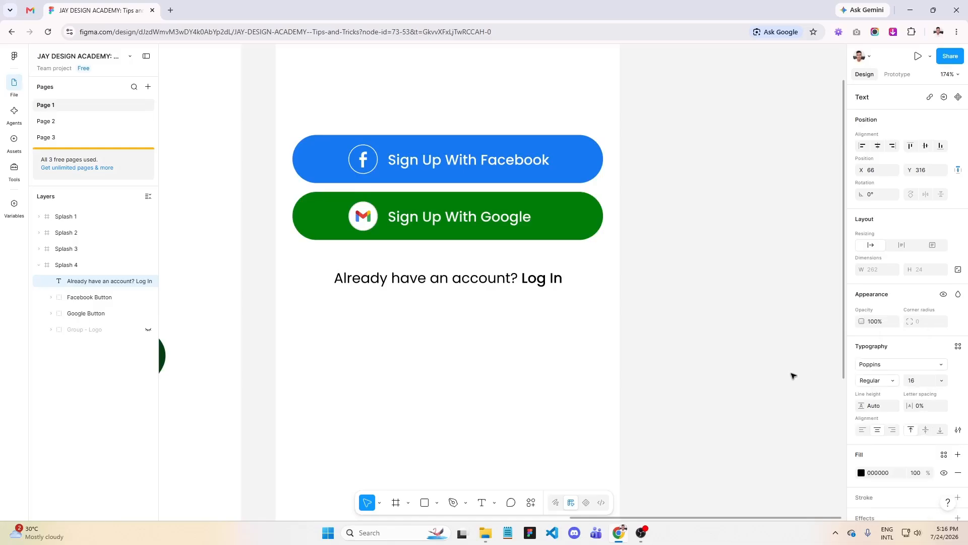
Set the font weight of the words "Log In" to SemiBold and finish editing the text
click(534, 286)
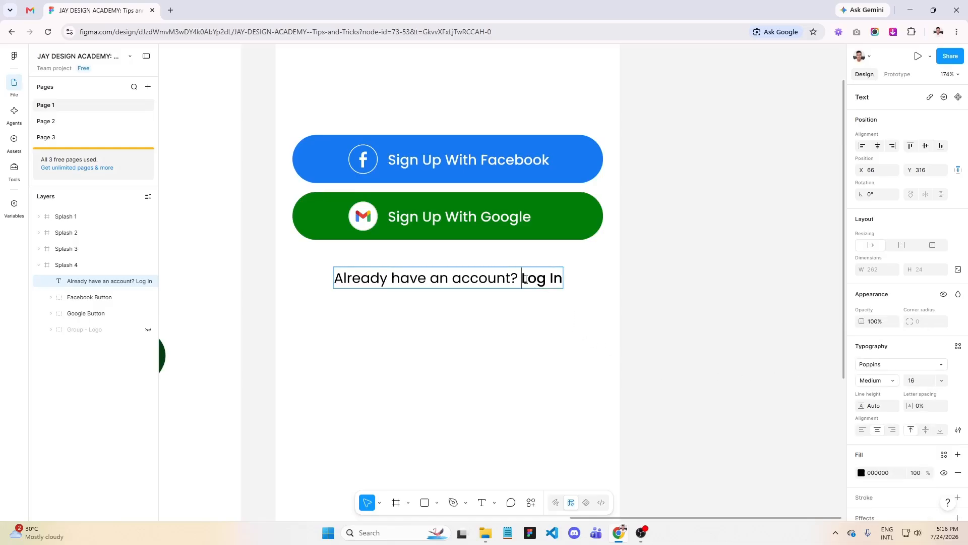
drag(521, 278, 563, 278)
click(877, 381)
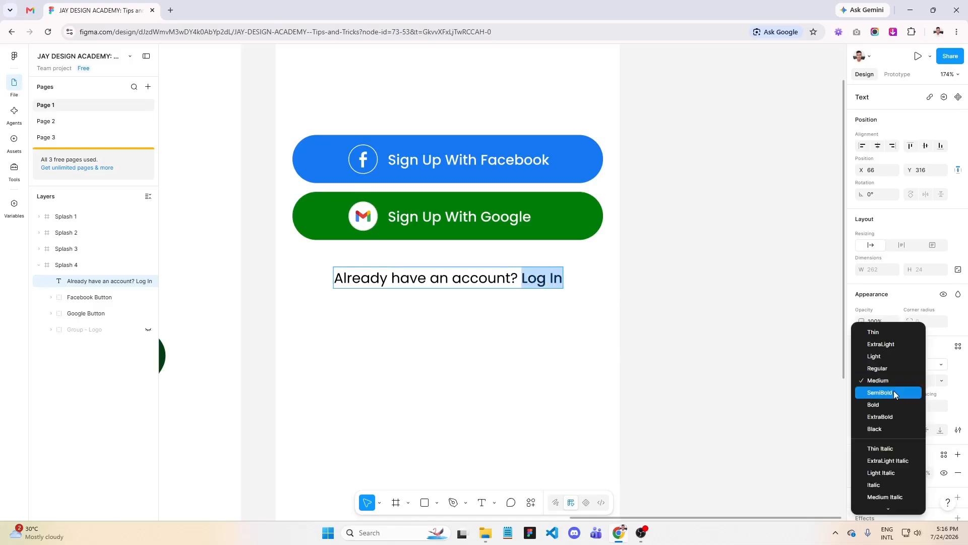
click(890, 391)
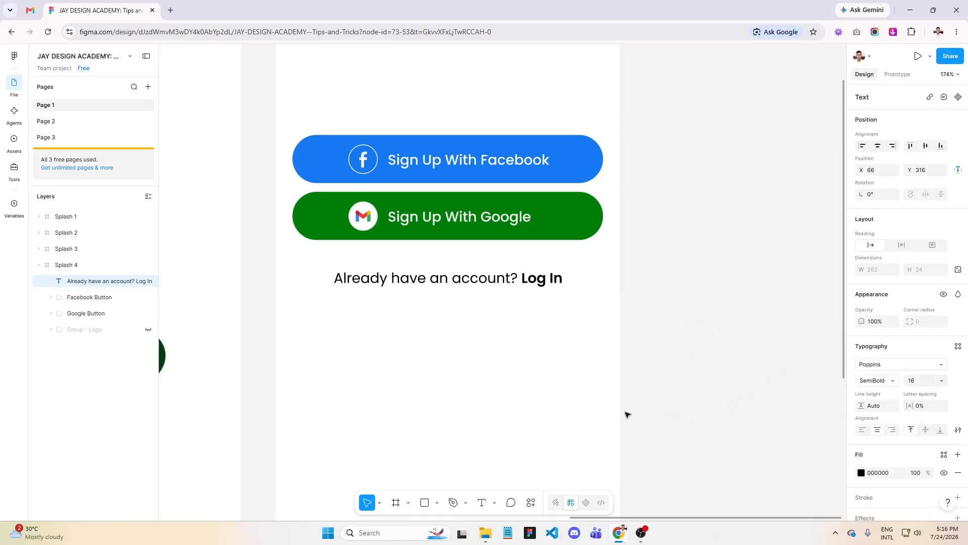
key(Escape)
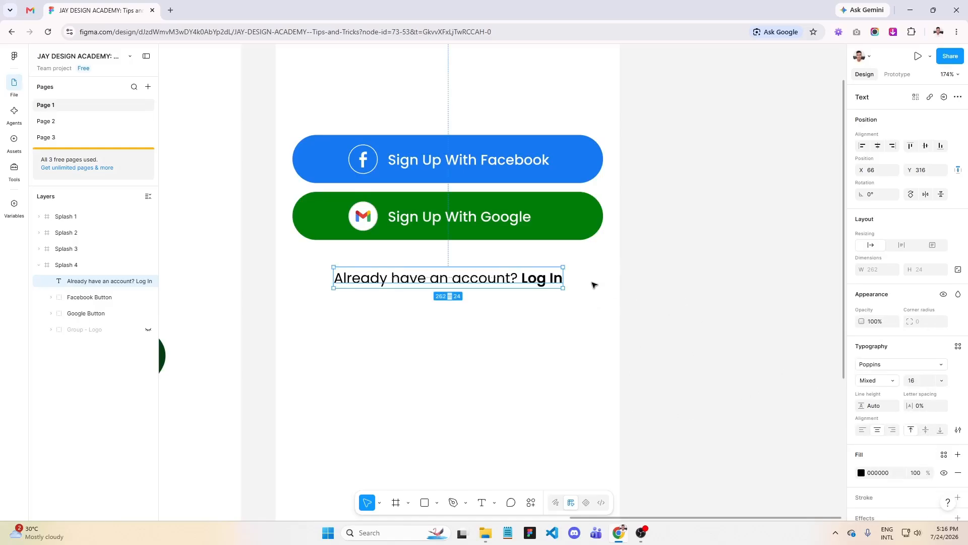
Fill the "Already have an account? Log In" text with the page's dark green 033F14
scroll(883, 459, down, 1)
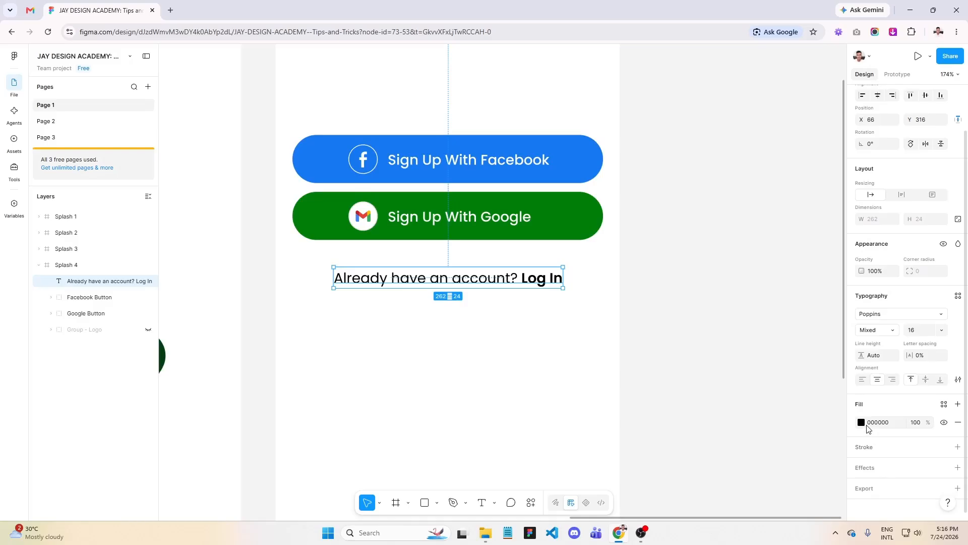
click(861, 424)
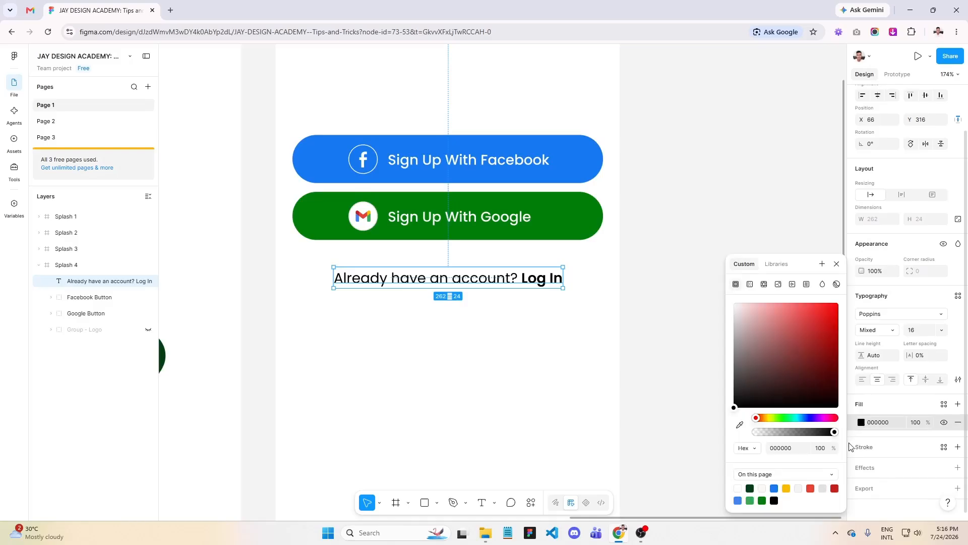
click(750, 488)
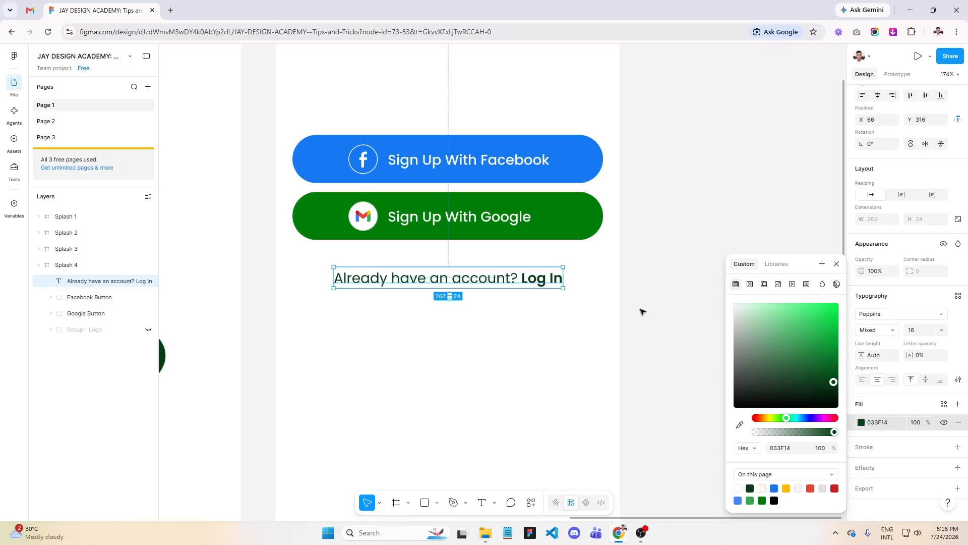
click(621, 252)
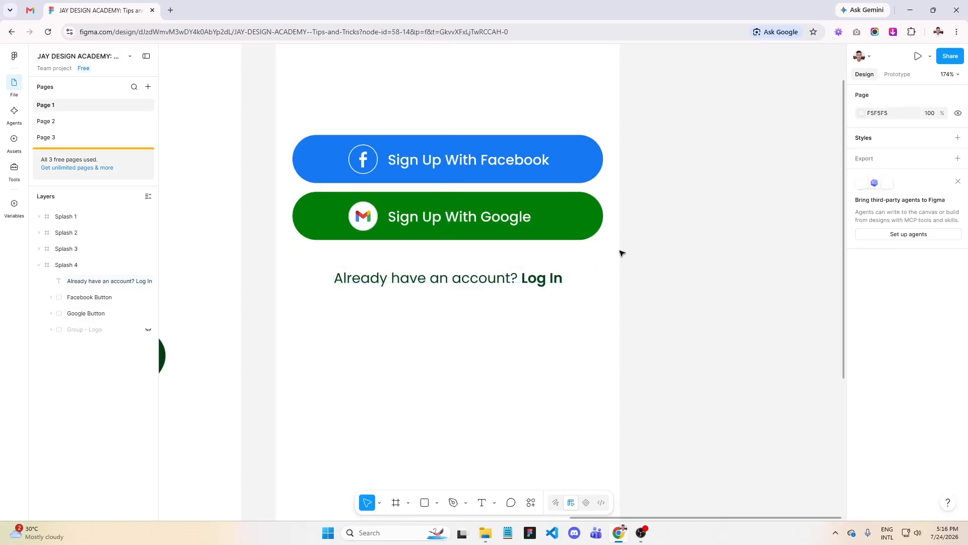
Move the "Already have an account? Log In" layer directly below the Google Button group in Splash 4's layer order
click(438, 279)
scroll(609, 247, down, 1)
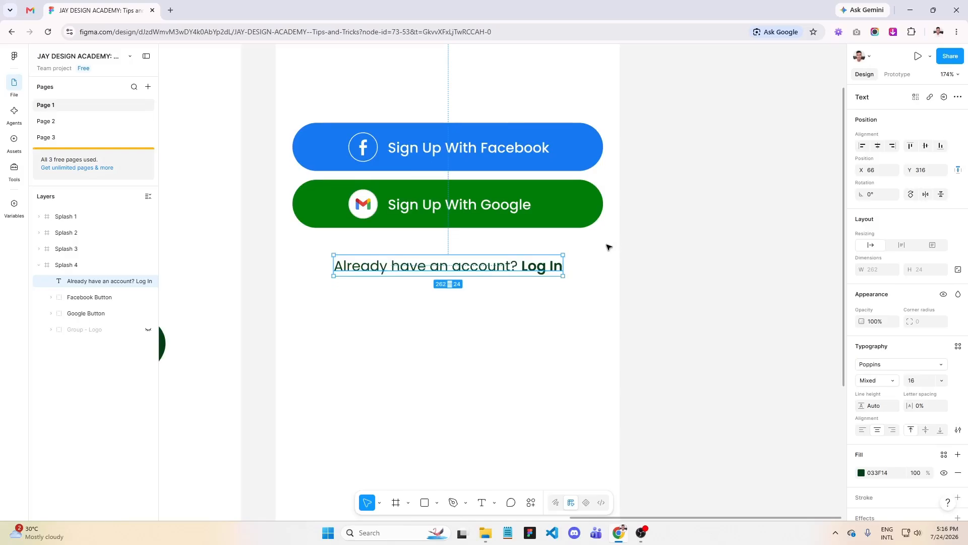
drag(85, 282, 78, 325)
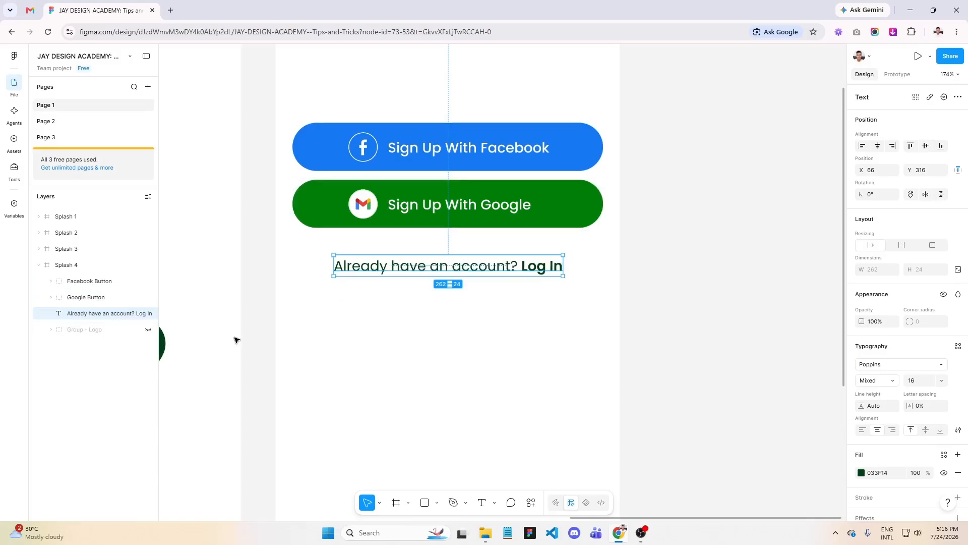
scroll(525, 298, down, 2)
scroll(491, 286, down, 5)
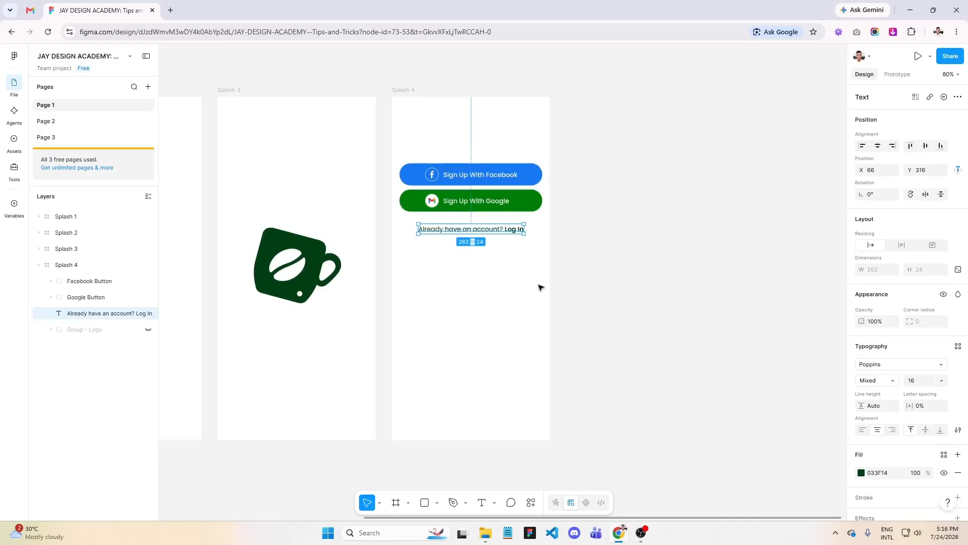
click(605, 262)
click(447, 233)
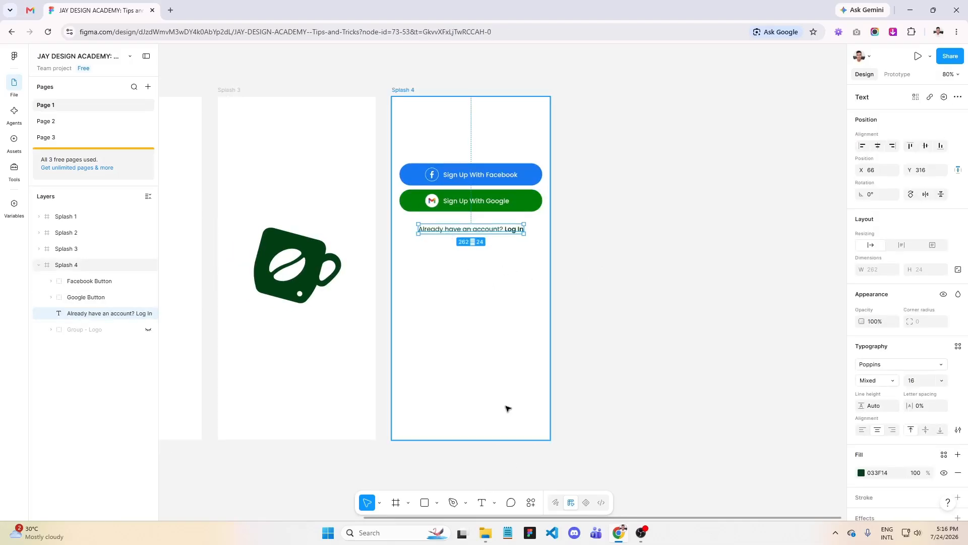
Add the text "By continuing, you agree with our Terms & COndition and Privacy Policy." near the bottom of the Splash 4 frame
scroll(458, 450, up, 1)
scroll(465, 466, down, 1)
scroll(464, 448, up, 1)
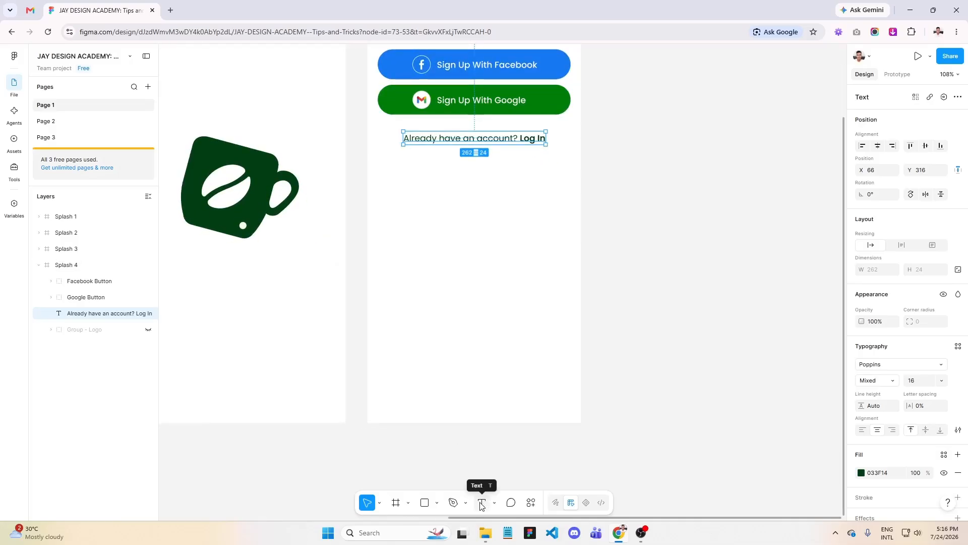
click(482, 502)
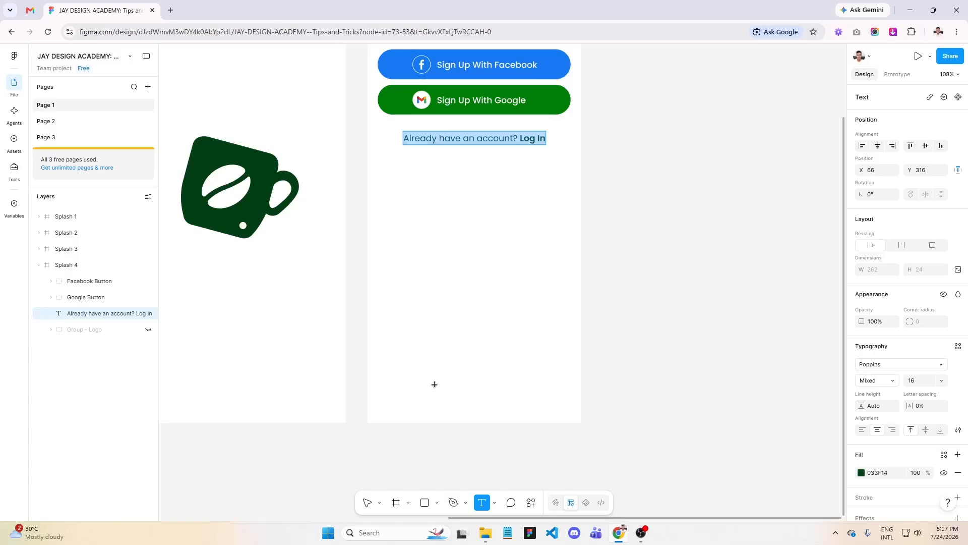
click(435, 385)
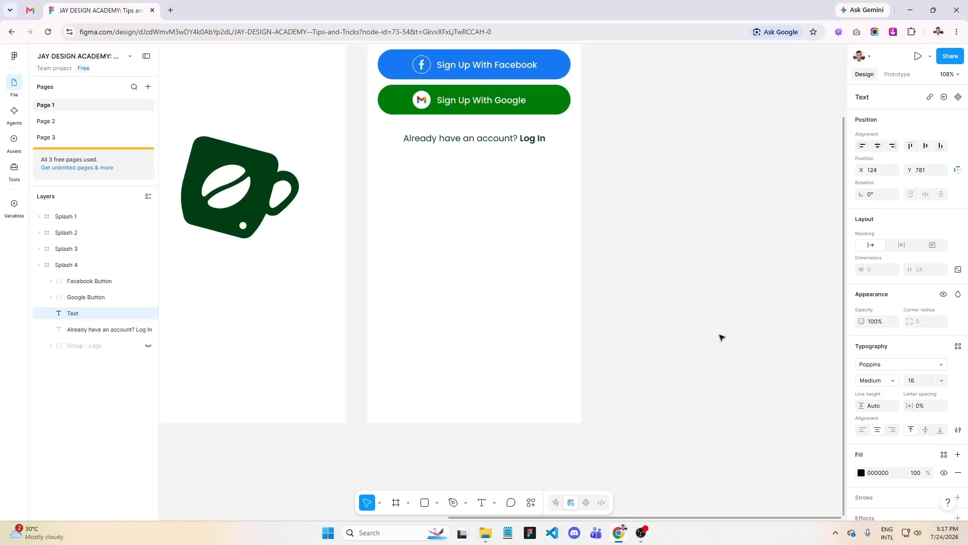
text(By C)
key(BackSpace)
key(BackSpace)
text(contin)
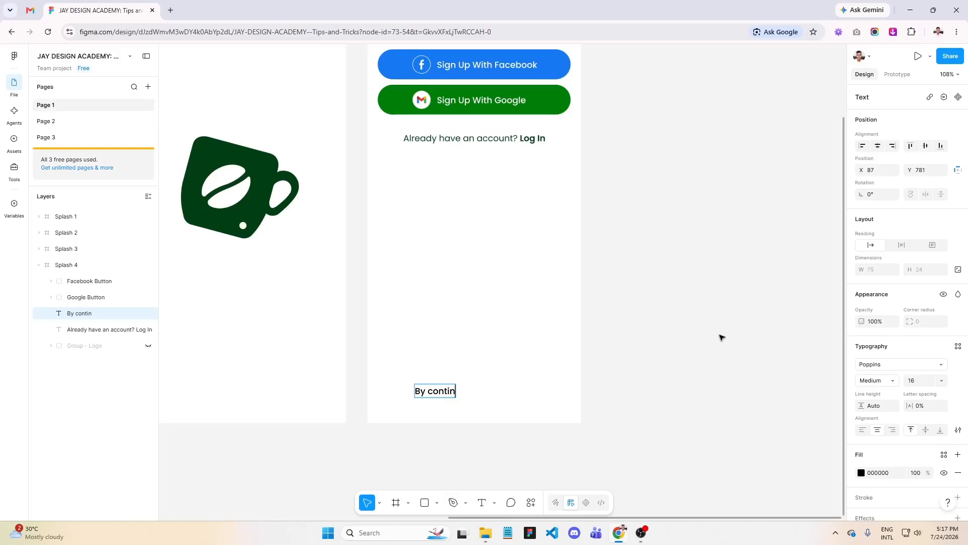
key(BackSpace)
text(nuing)
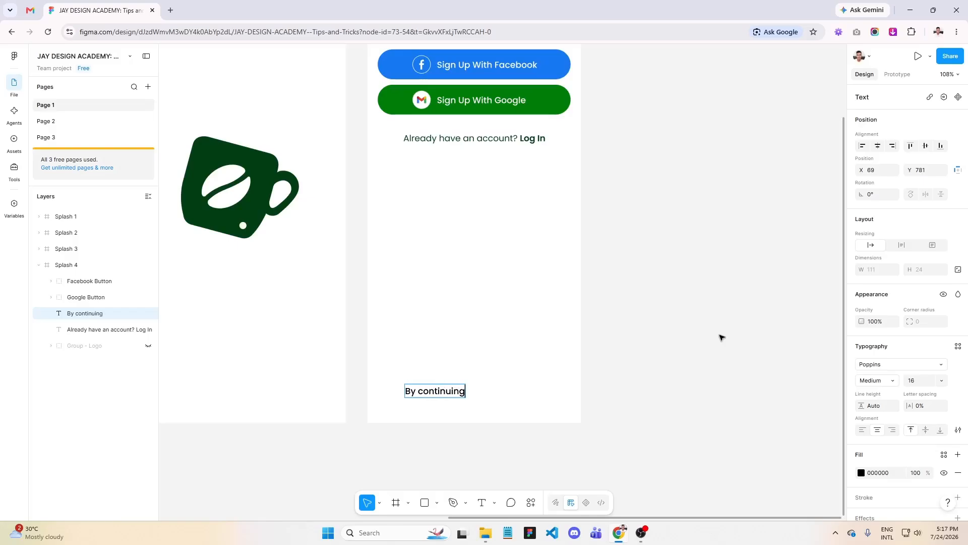
text(, yo)
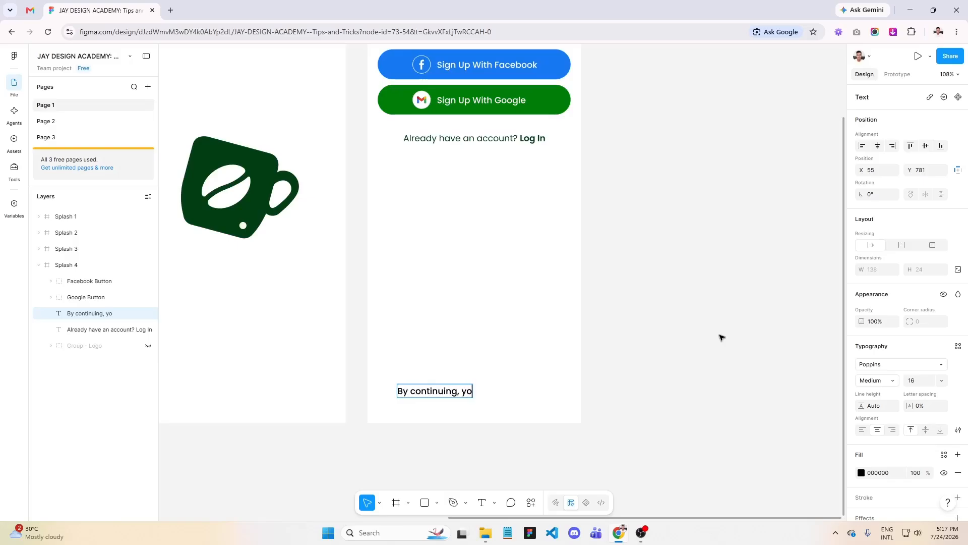
text(u agree)
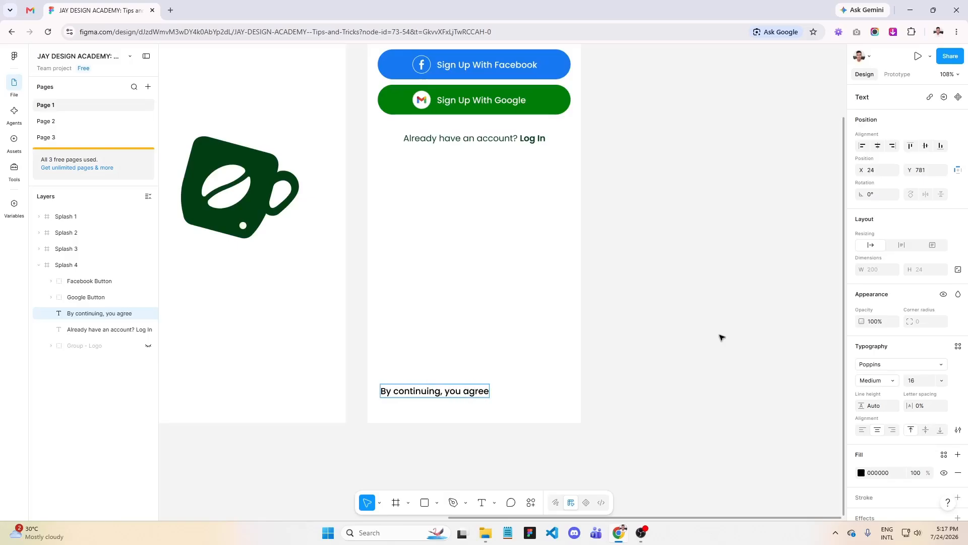
text( with)
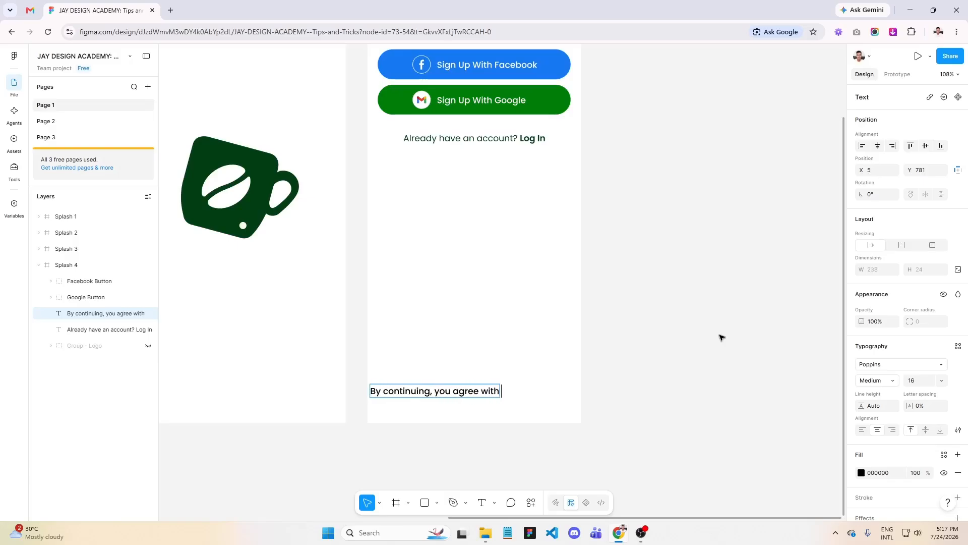
text( our)
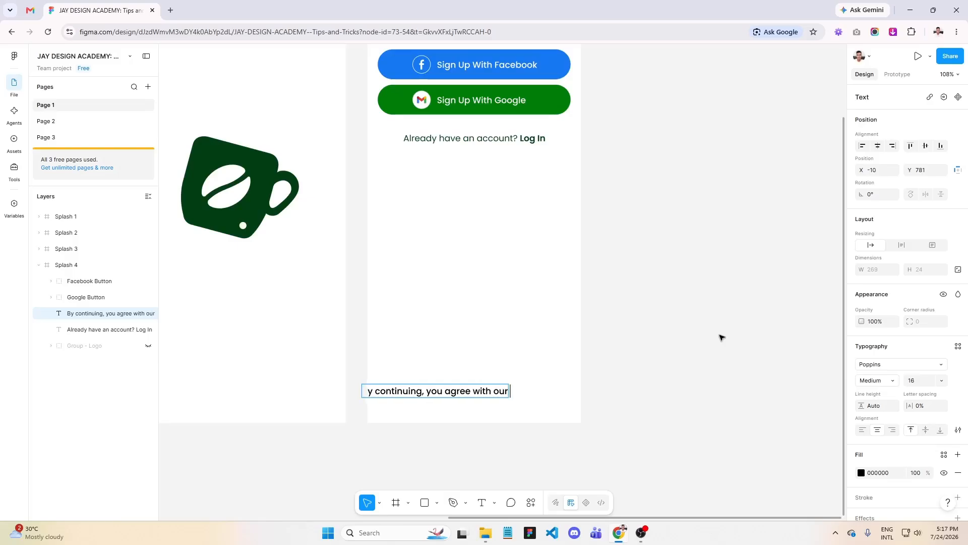
text( Terms &)
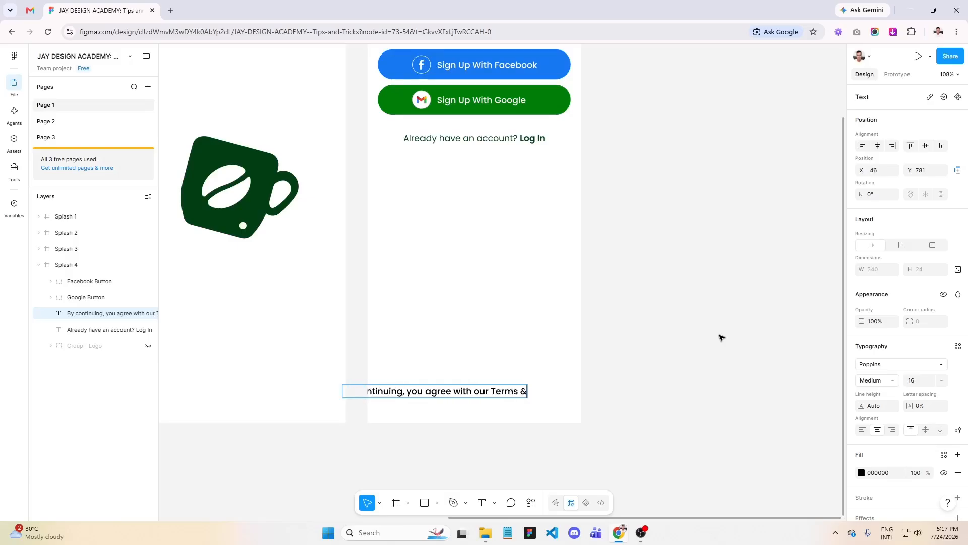
text( COndi)
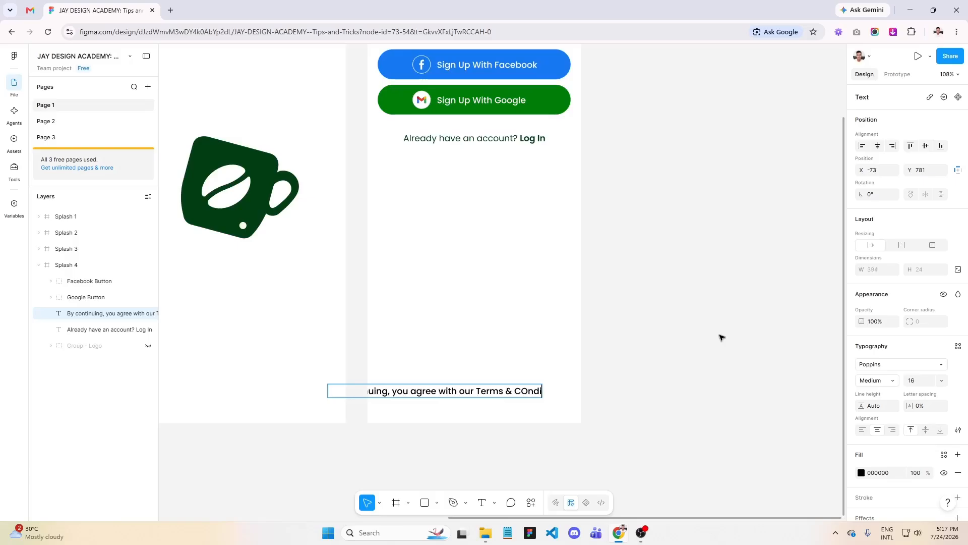
text(tion and)
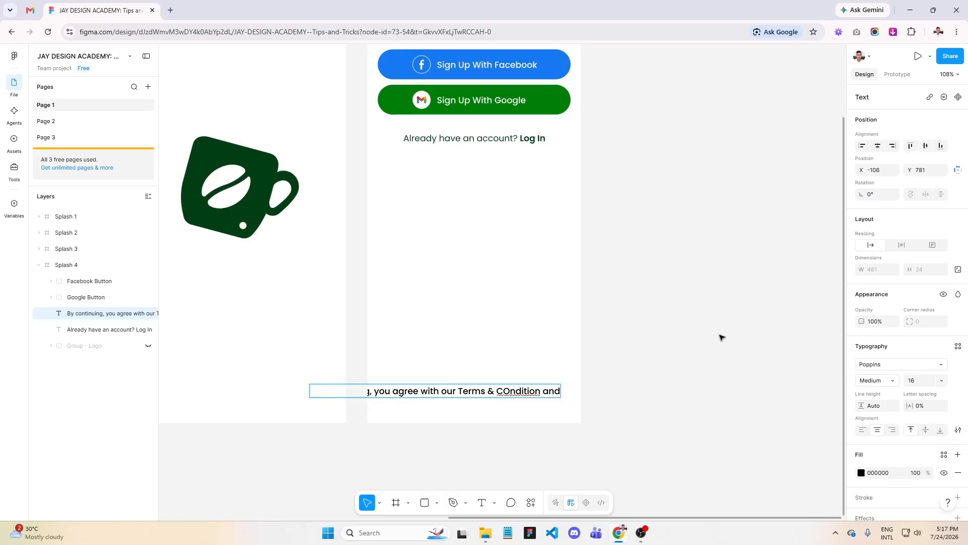
text( Pri)
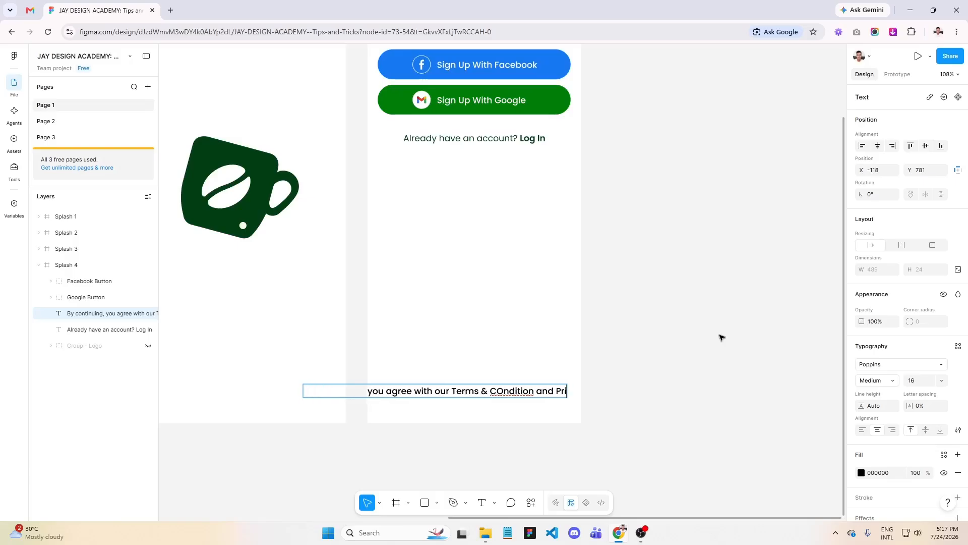
text(vacy Poli)
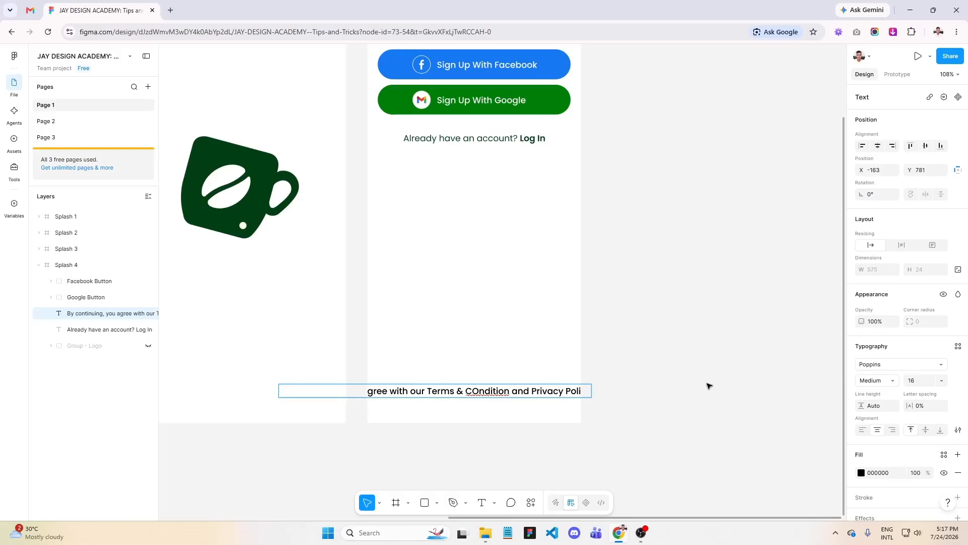
text(.)
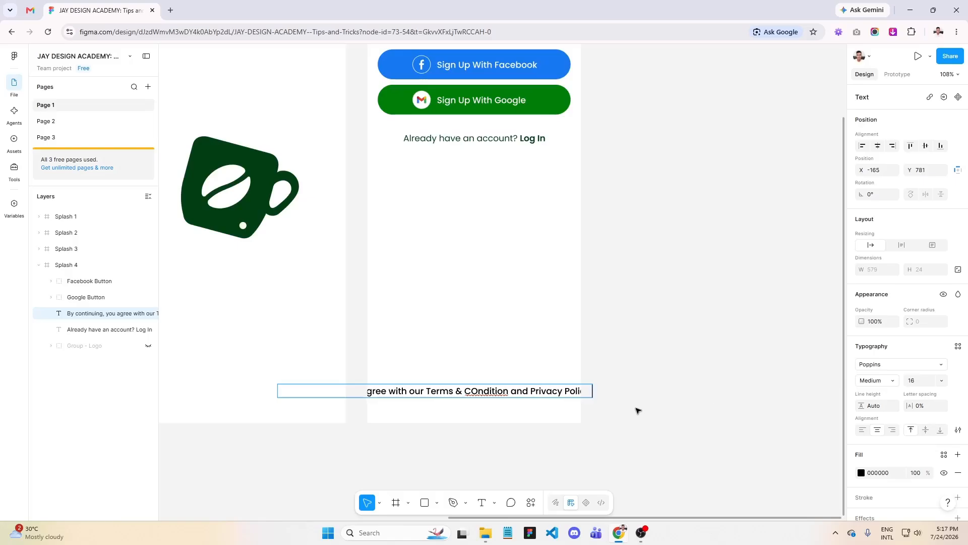
click(636, 408)
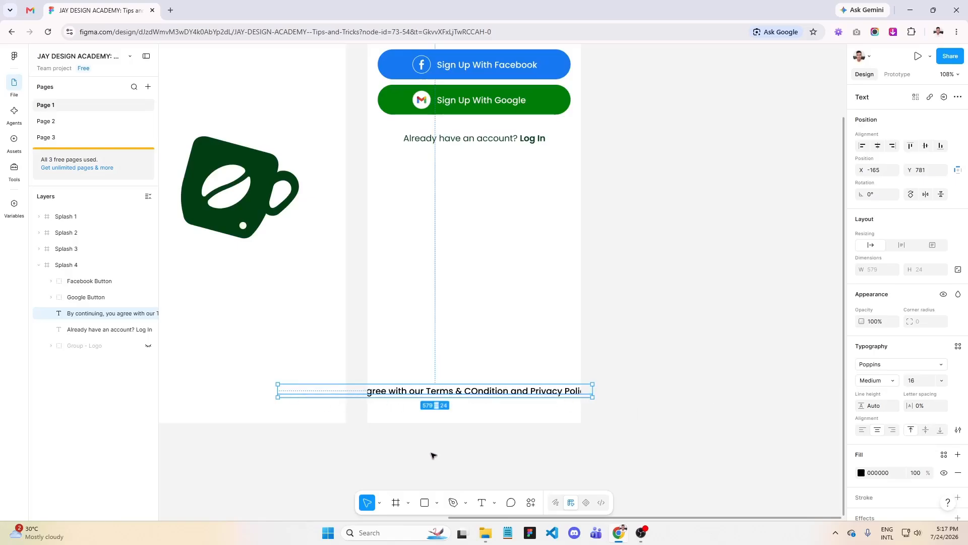
Narrow the terms text box to about 338 wide so it wraps onto two lines, and centre it horizontally in Splash 4
scroll(434, 453, up, 2)
drag(256, 385, 405, 382)
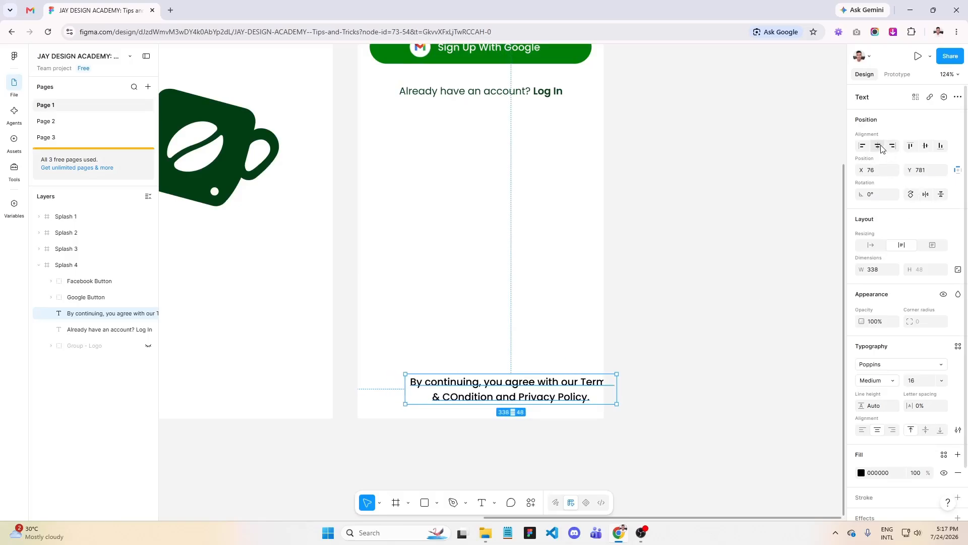
click(879, 147)
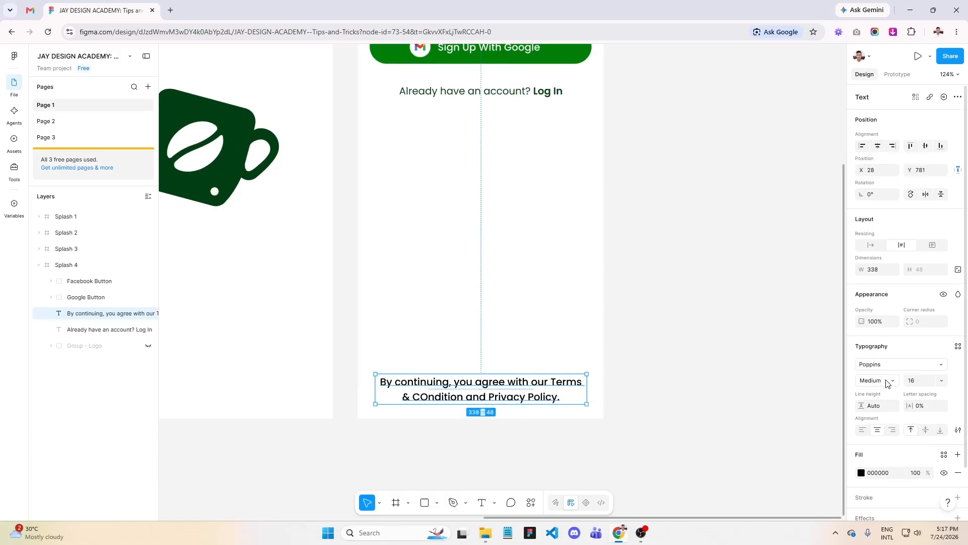
Set the terms text's font size to 15 and fill it with the page's dark green 033F14
scroll(925, 322, down, 1)
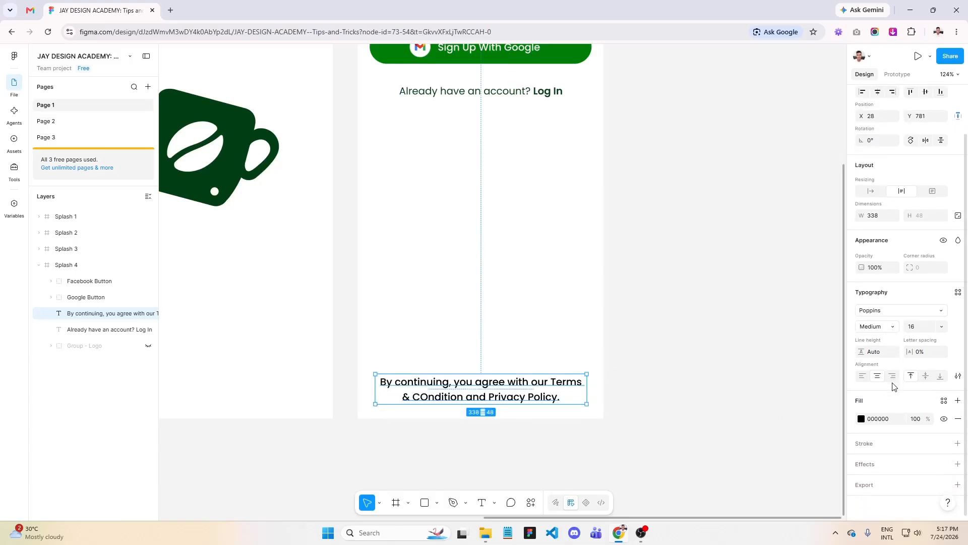
double_click(918, 332)
key(Down)
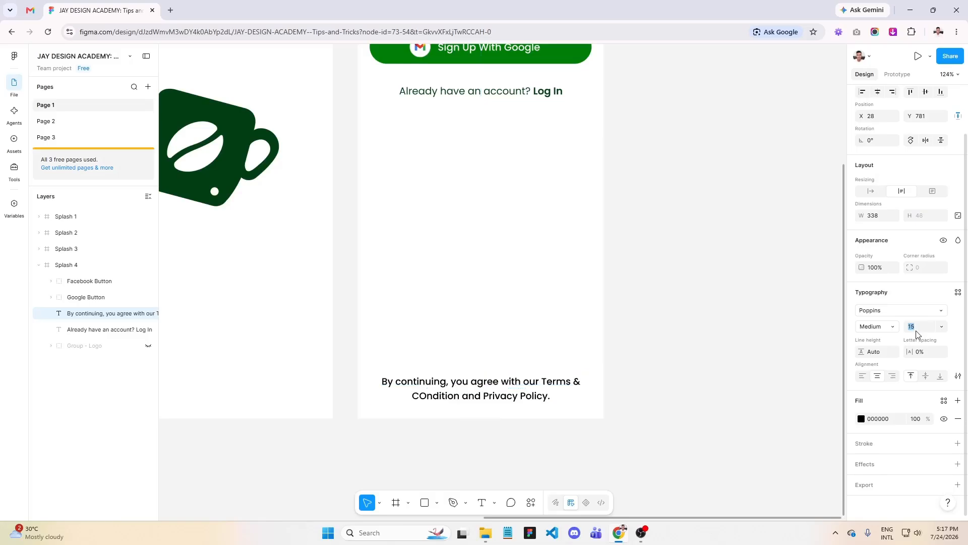
click(861, 419)
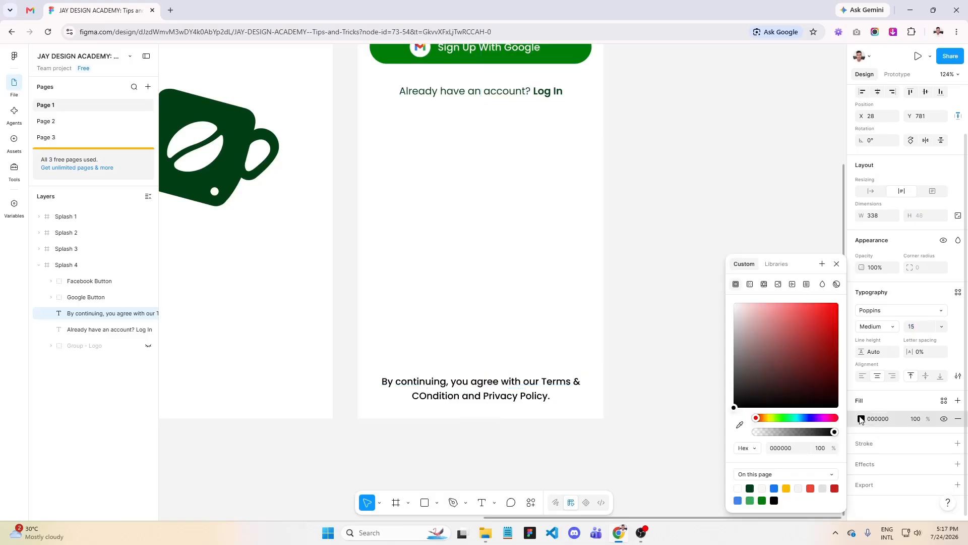
click(751, 487)
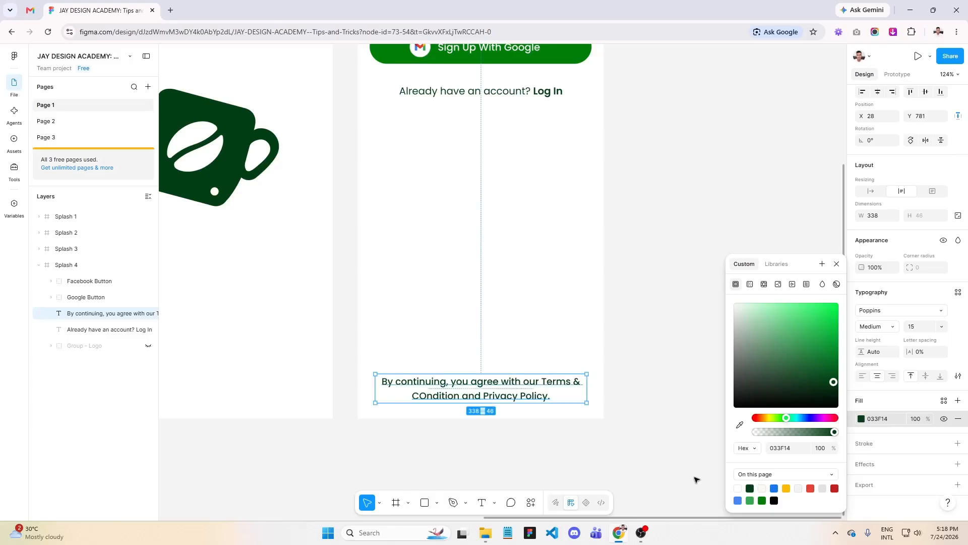
Set the font weight of the whole terms text to Regular and close the colour picker
click(877, 326)
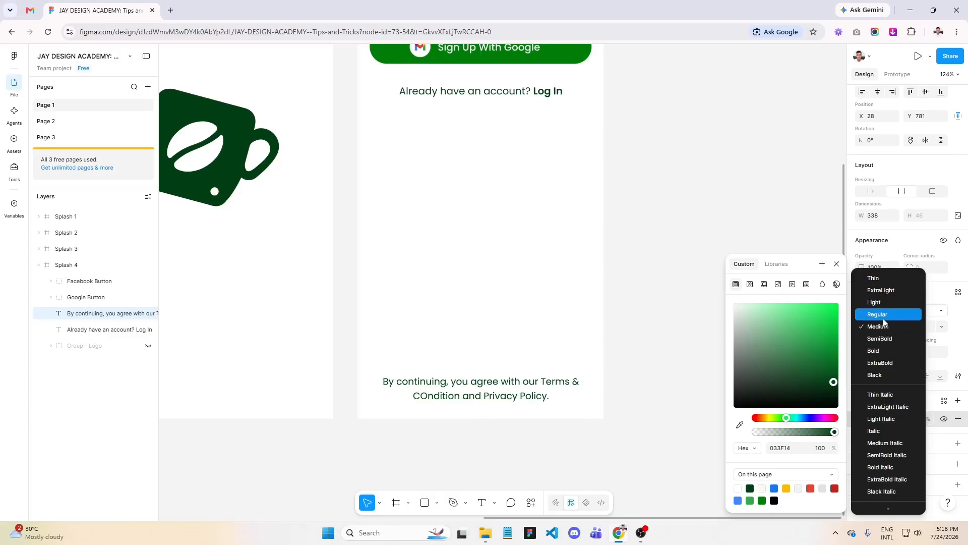
click(882, 319)
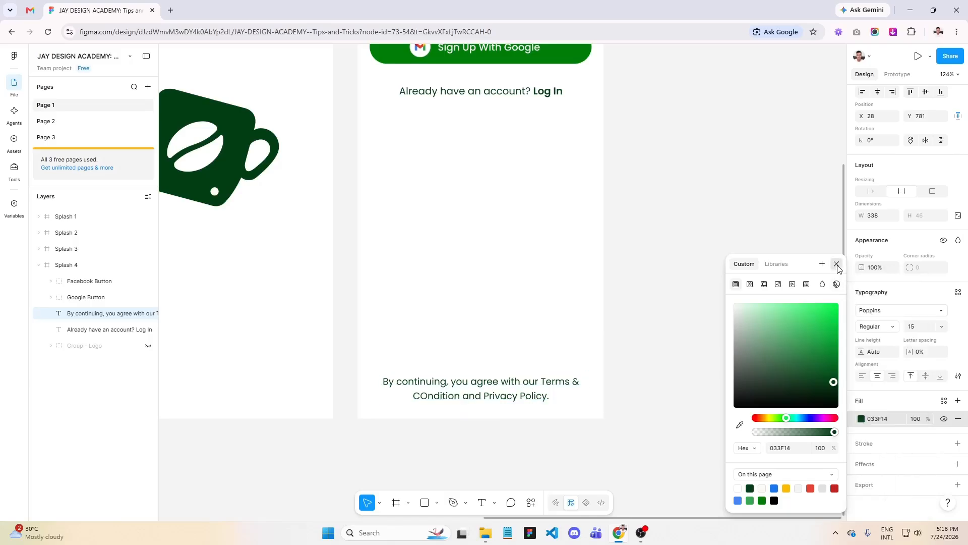
click(836, 264)
Set the font weight of the words "Terms & COndition" in the terms text to SemiBold
double_click(555, 388)
click(548, 384)
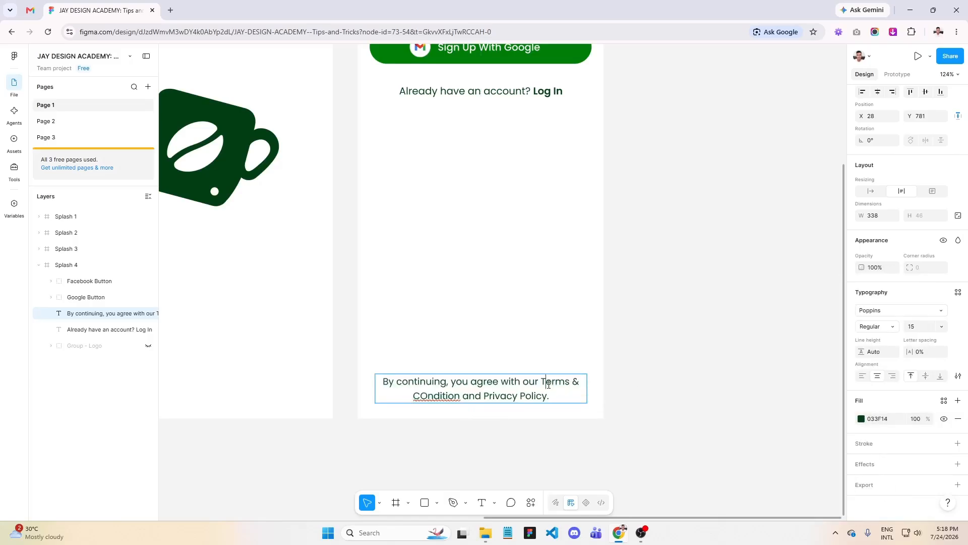
drag(542, 382, 461, 401)
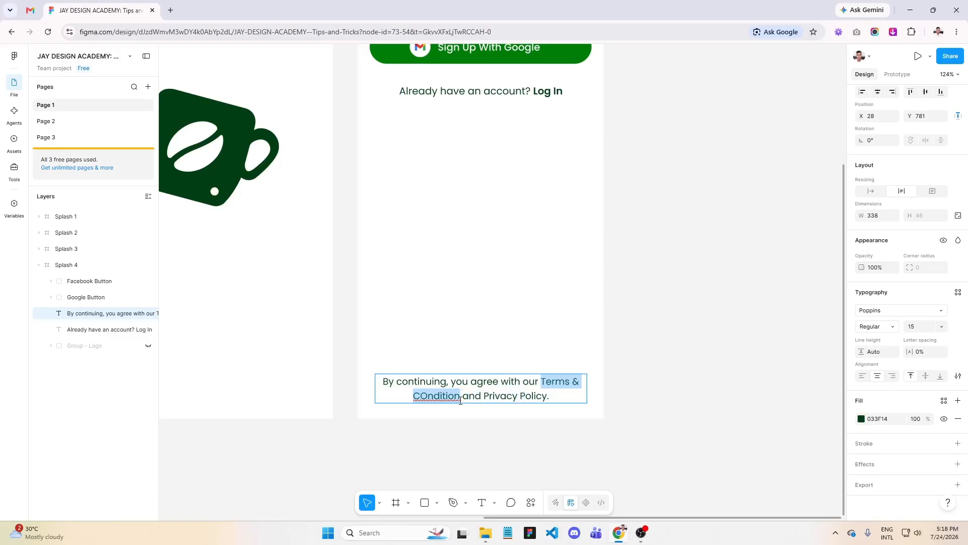
click(864, 328)
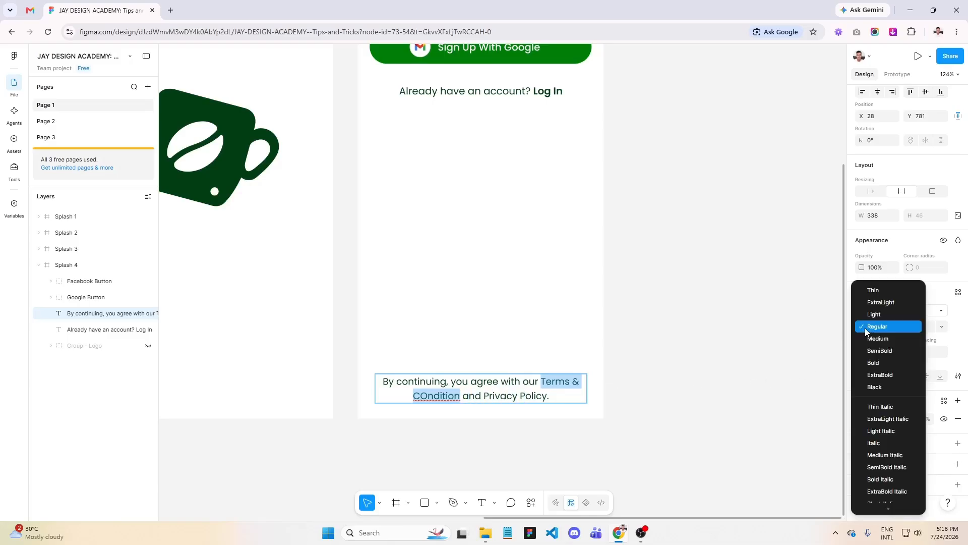
click(882, 351)
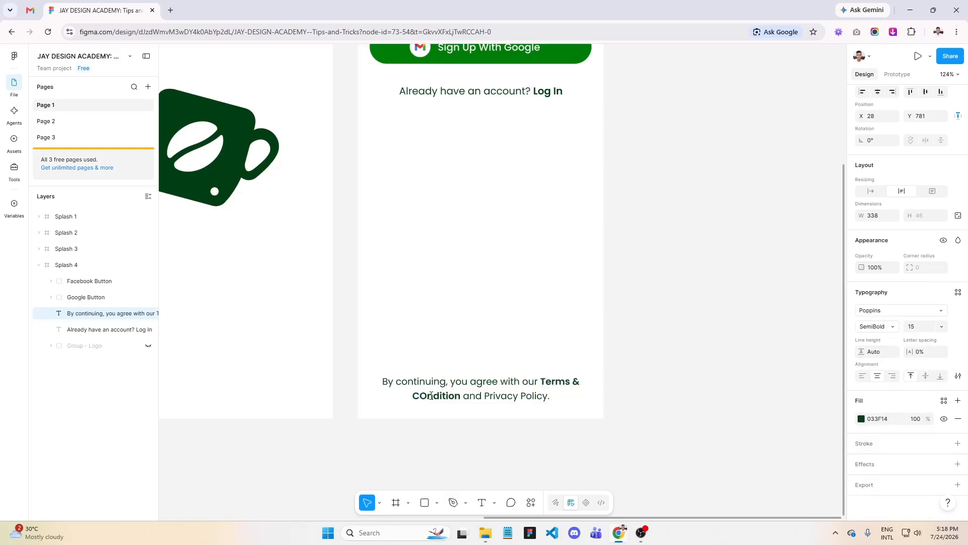
Correct the misspelled word "COndition" in the terms text to "Condition"
click(482, 396)
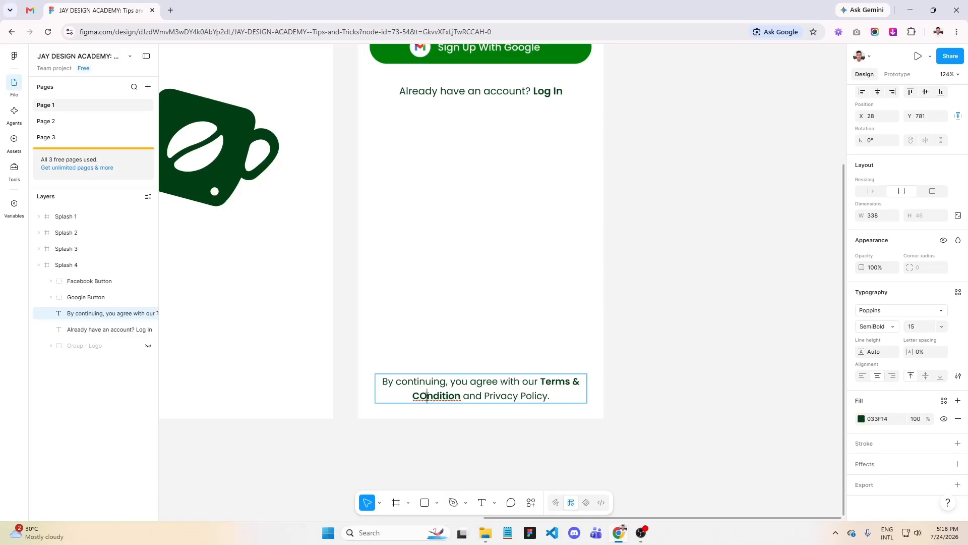
key(BackSpace)
text(o)
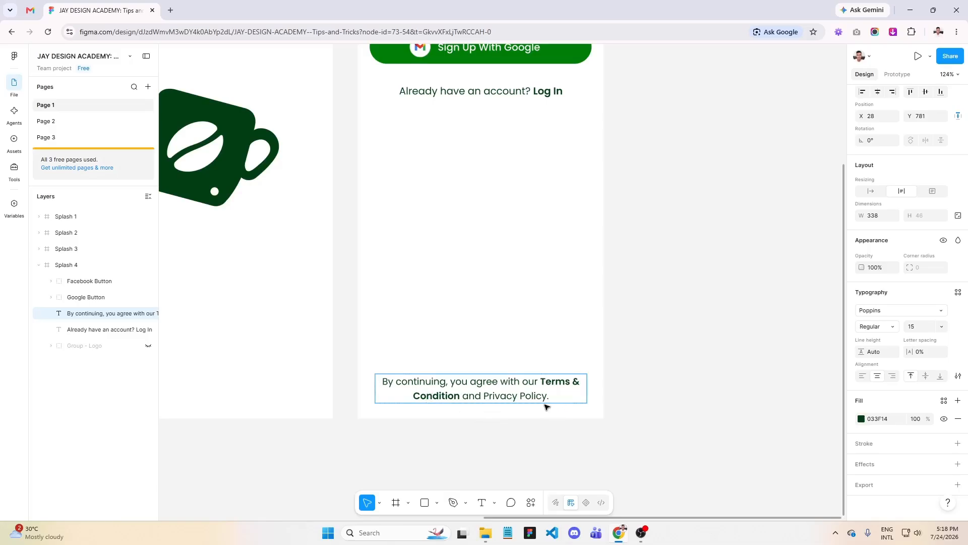
Set the words "Privacy Policy" to SemiBold, finish editing, and move the terms text up to about Y 765 in Splash 4
drag(549, 396, 487, 395)
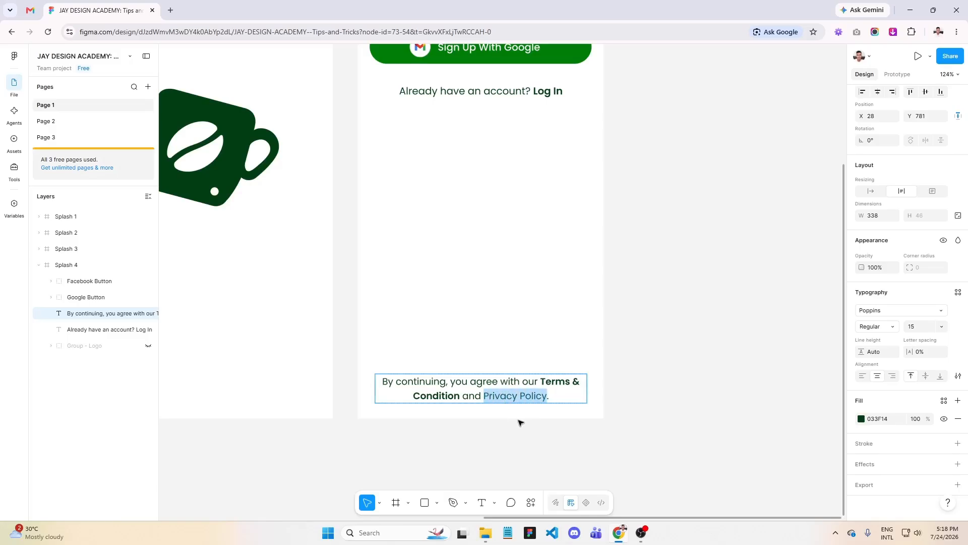
click(876, 326)
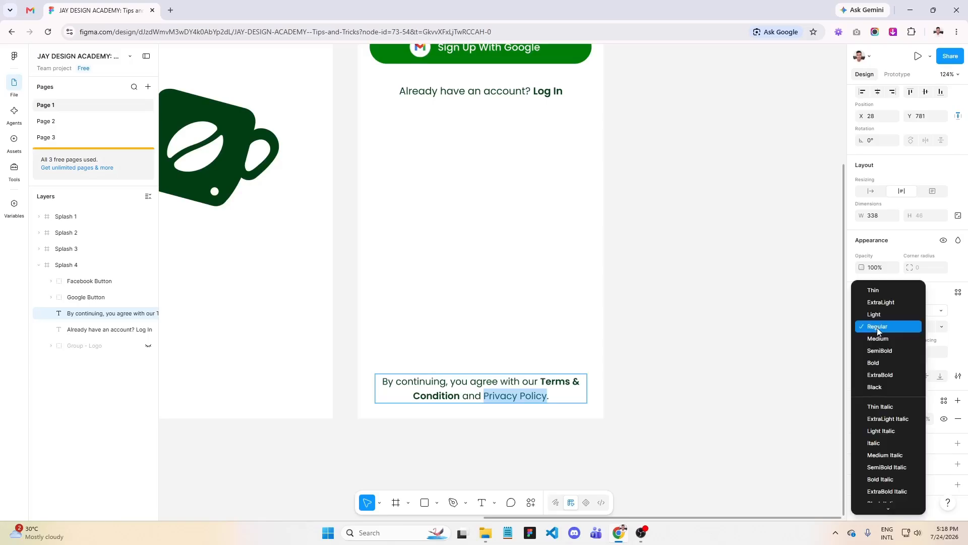
click(900, 350)
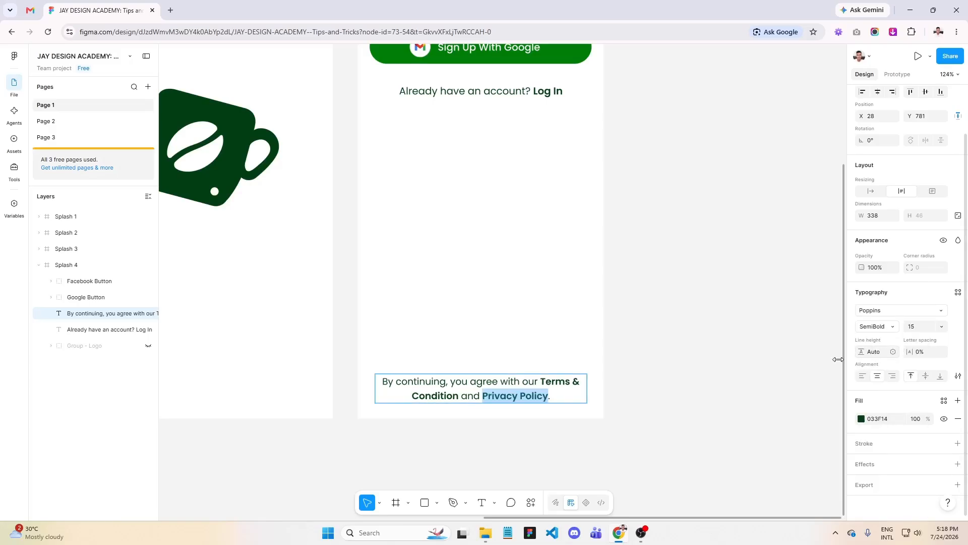
key(Escape)
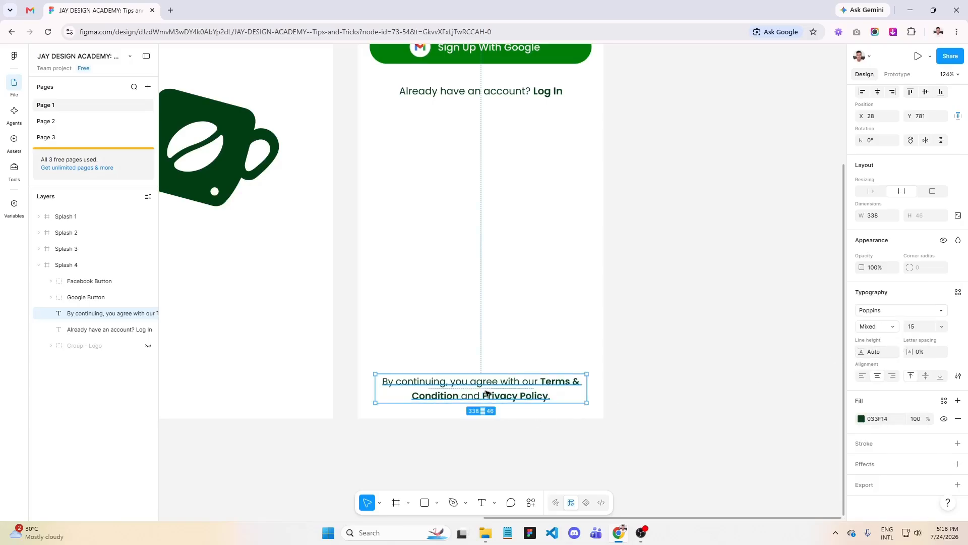
drag(488, 393, 487, 383)
scroll(474, 459, up, 2)
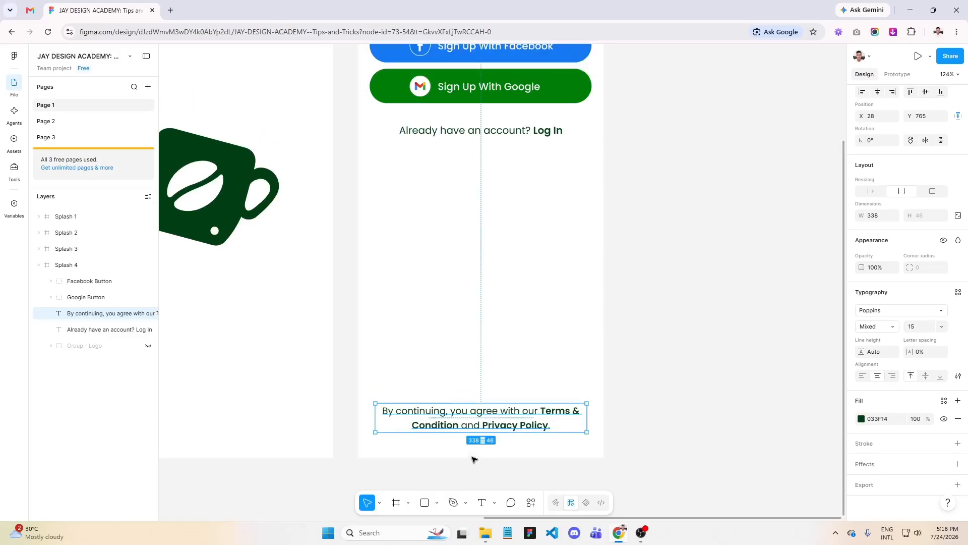
Reorder the Splash 4 layers so the terms text sits directly below the "Already have an account? Log In" text
scroll(458, 361, up, 2)
ctrl+scroll(462, 356, down, 3)
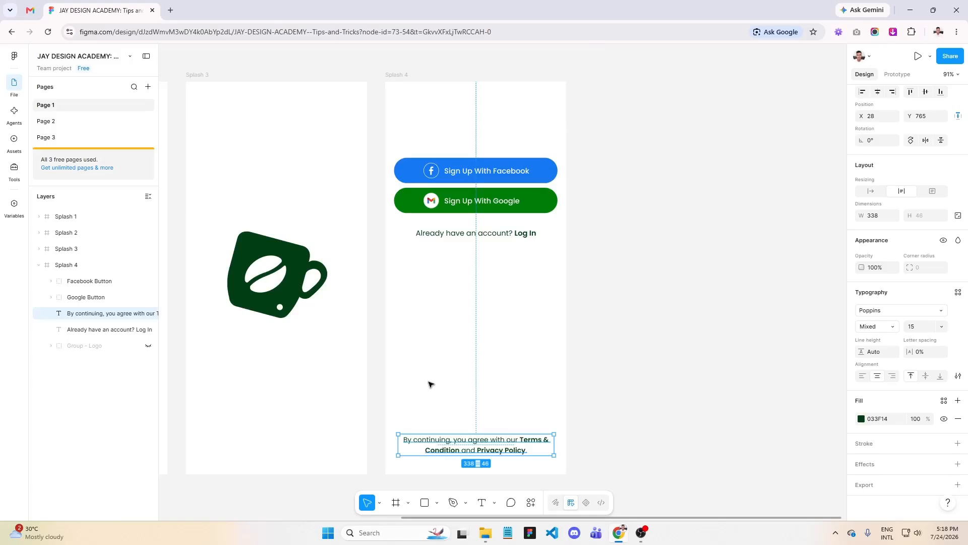
drag(87, 317, 87, 334)
Move the Facebook button, Google button and login line down together in Splash 4, placing the Facebook button at about Y 414
click(86, 298)
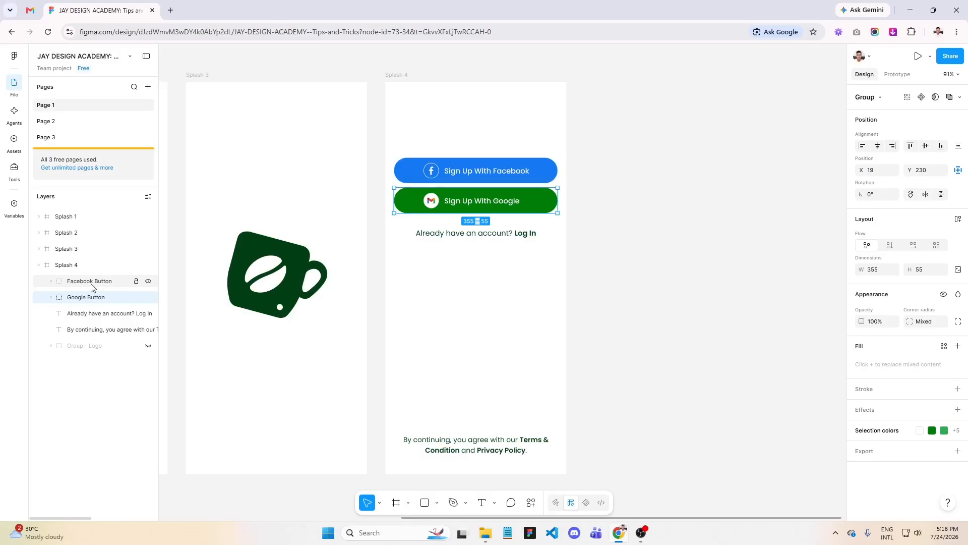
shift+click(99, 286)
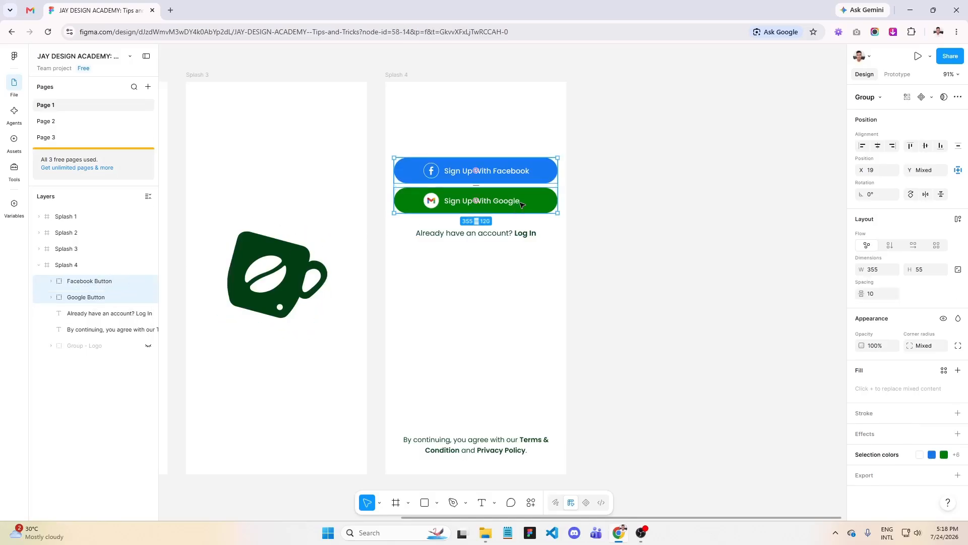
shift+click(97, 318)
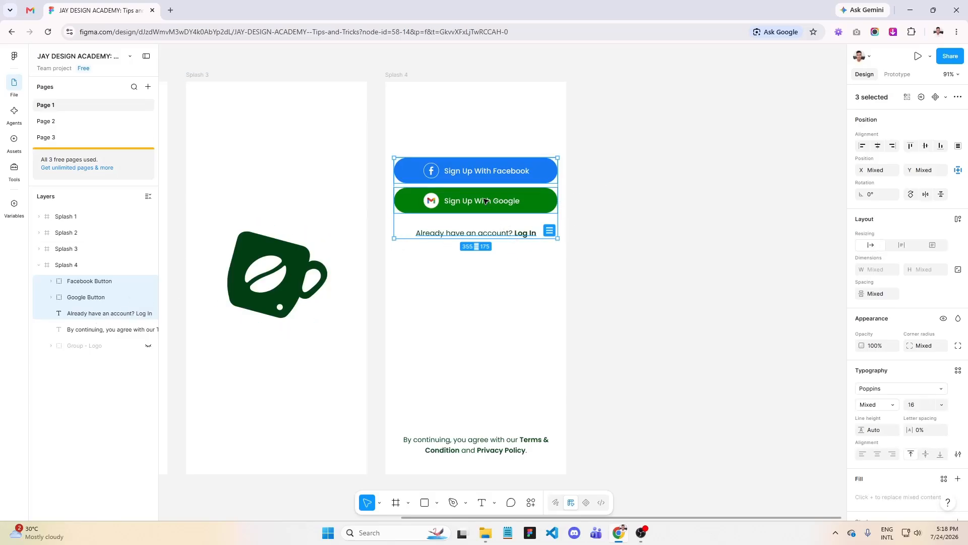
drag(482, 203, 471, 319)
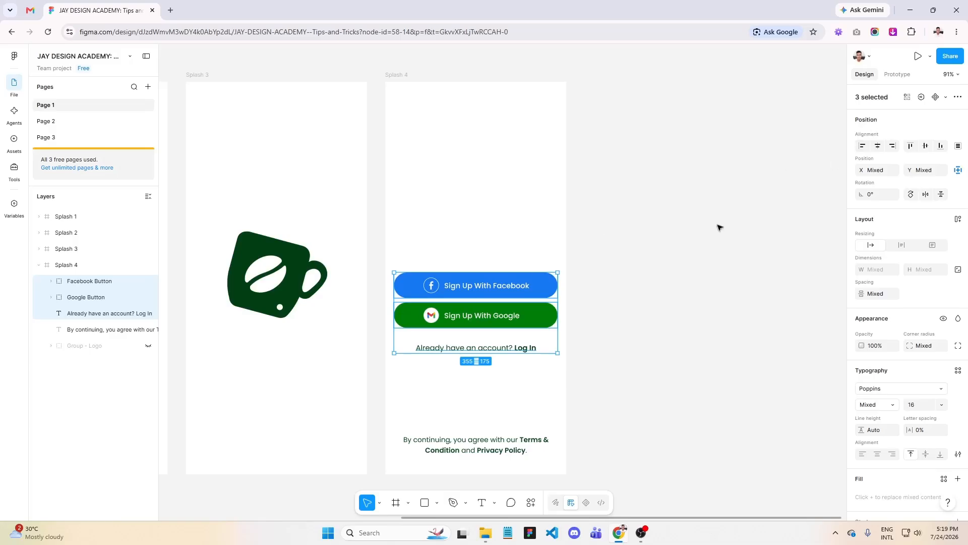
click(654, 285)
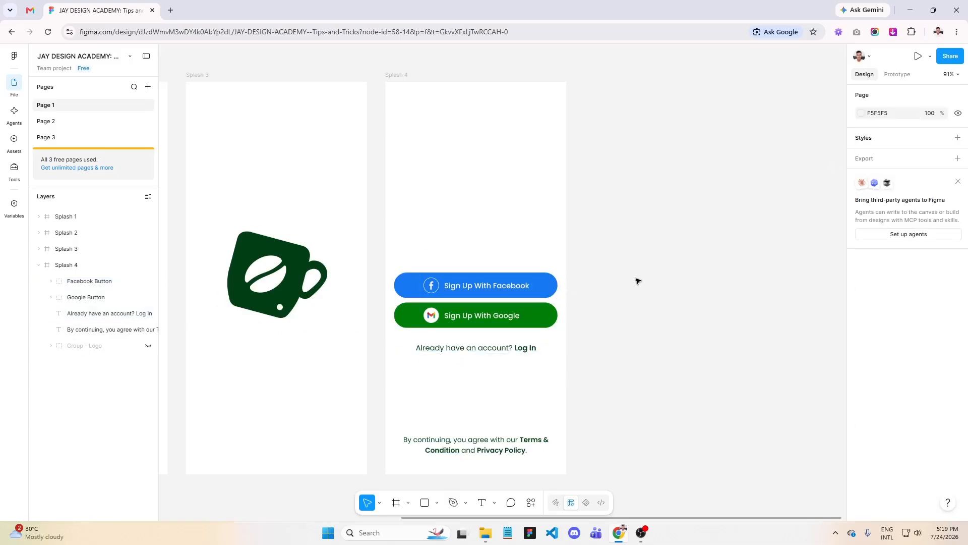
Group both sign-up buttons, the login line and the terms text, and name the group "Group - Login & Details"
click(88, 283)
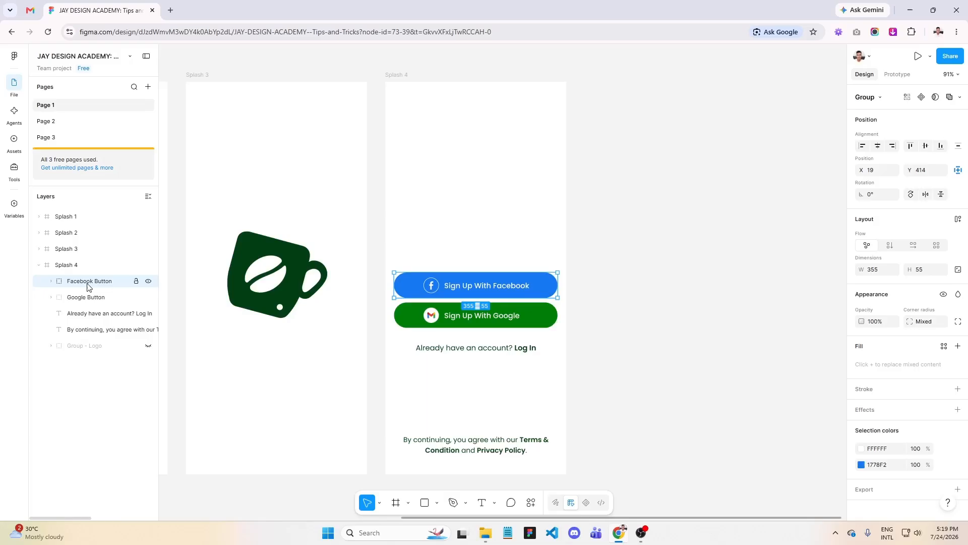
shift+click(93, 334)
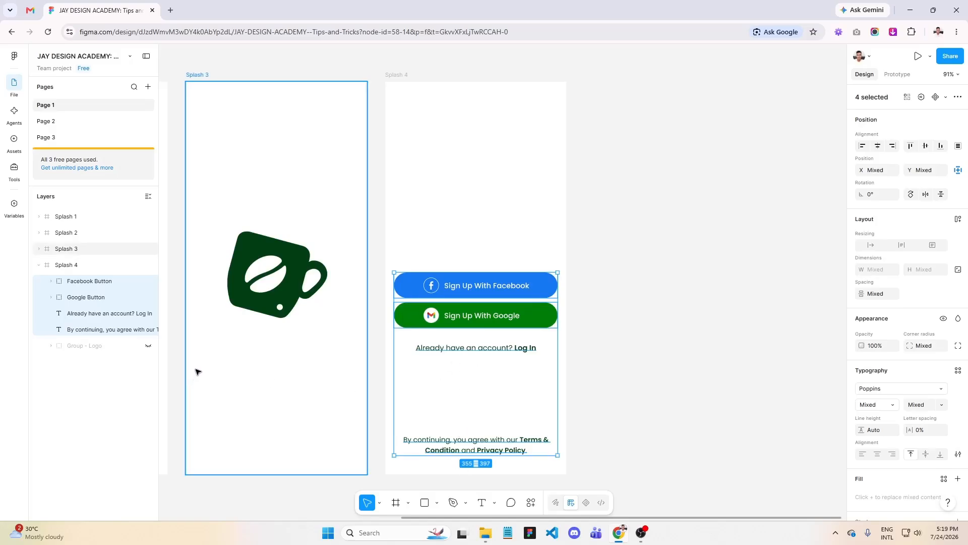
key(ctrl+g)
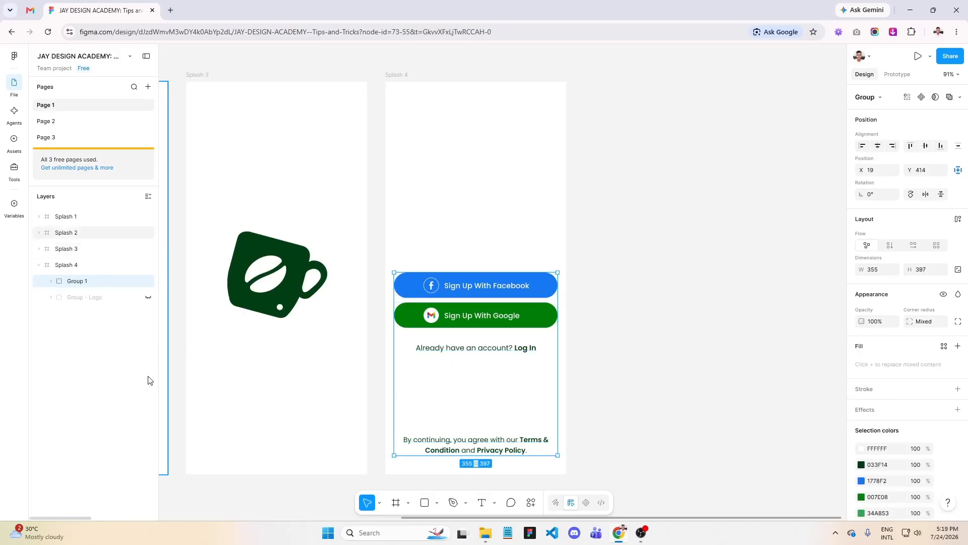
double_click(83, 285)
key(Return)
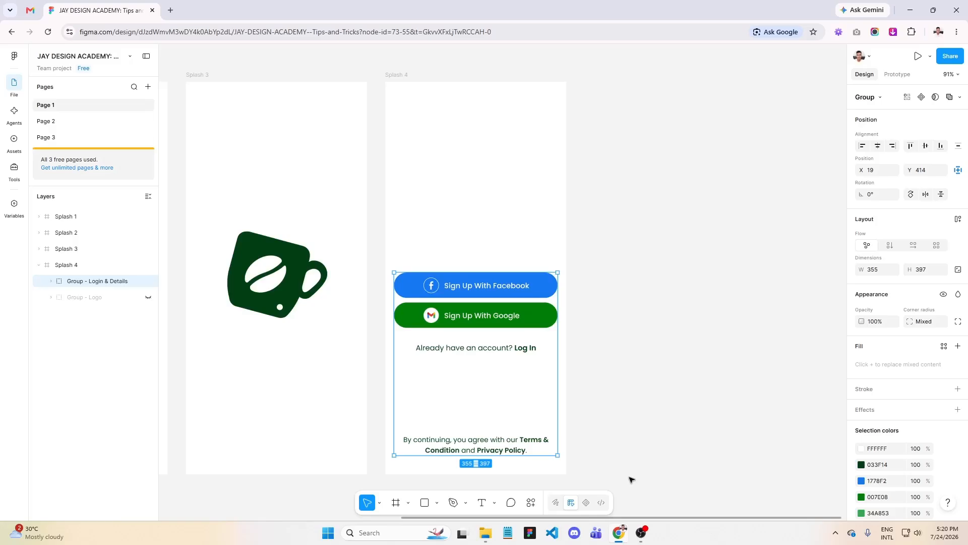
Move the "Group - Login & Details" group straight down in Splash 4 to about Y 782, towards the frame's lower edge
scroll(635, 469, down, 2)
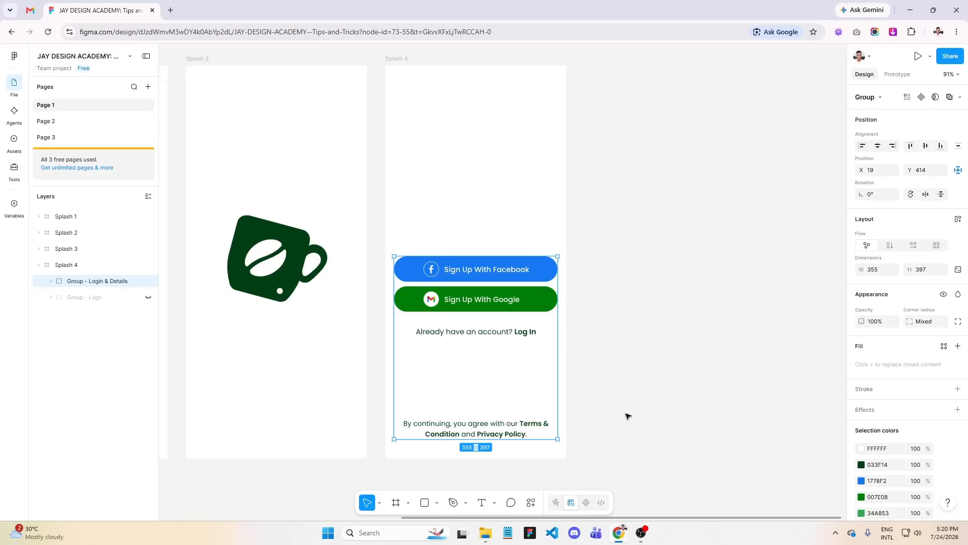
key(Down)
key(Down)
key(Down)
key(Down)
key(Down)
key(Down)
key(Down)
key(Down)
key(Down)
key(Down)
key(Down)
key(Down)
key(Down)
key(Down)
key(Down)
key(Down)
key(Down)
key(Down)
key(Down)
key(Down)
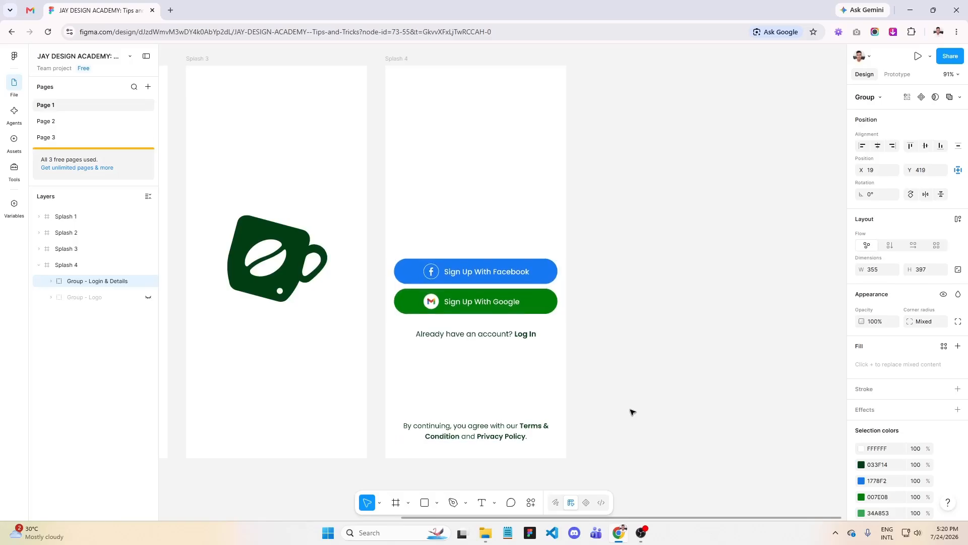
key(Down)
key(Down)
key(Down)
key(Down)
key(Down)
key(Down)
key(Down)
key(Down)
key(Down)
key(Down)
key(Down)
key(Down)
key(Down)
key(Down)
key(Down)
key(Down)
key(Down)
key(Down)
key(Down)
key(Down)
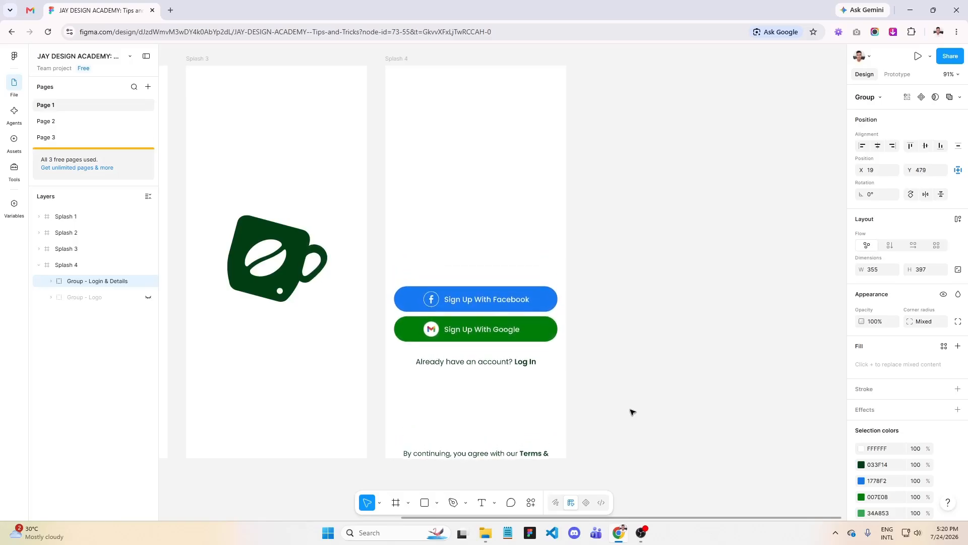
key(Down)
key(Down)
key(Down)
key(Down)
key(Down)
key(Down)
key(Down)
key(Down)
key(Down)
key(Down)
key(Down)
key(Down)
key(Down)
key(Down)
key(Down)
key(Down)
key(Down)
key(Down)
key(Down)
key(Down)
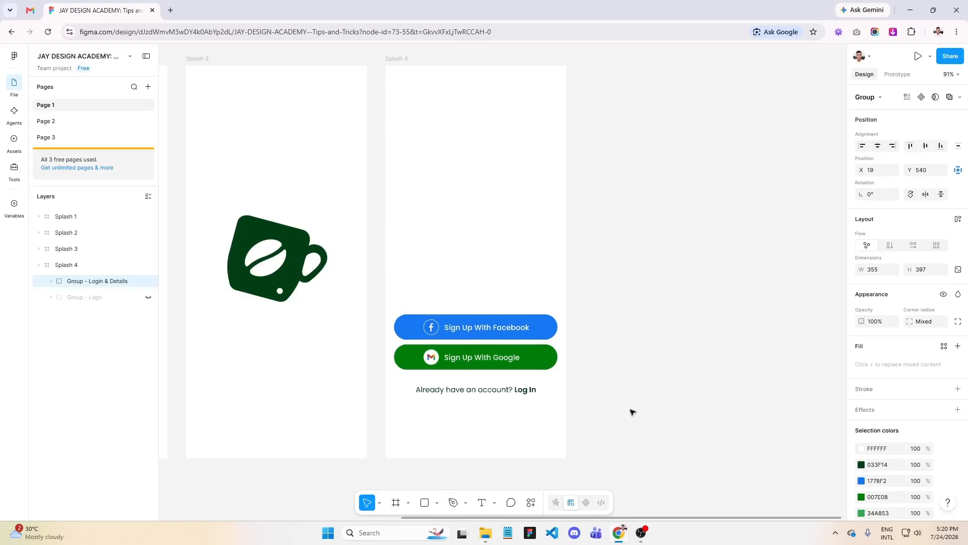
key(Down)
key(Down)
key(Down)
key(Down)
key(Down)
key(Down)
key(Down)
key(Down)
key(Down)
key(Down)
key(Down)
key(Down)
key(Down)
key(Down)
key(Down)
key(Down)
key(Down)
key(Down)
key(Down)
key(Down)
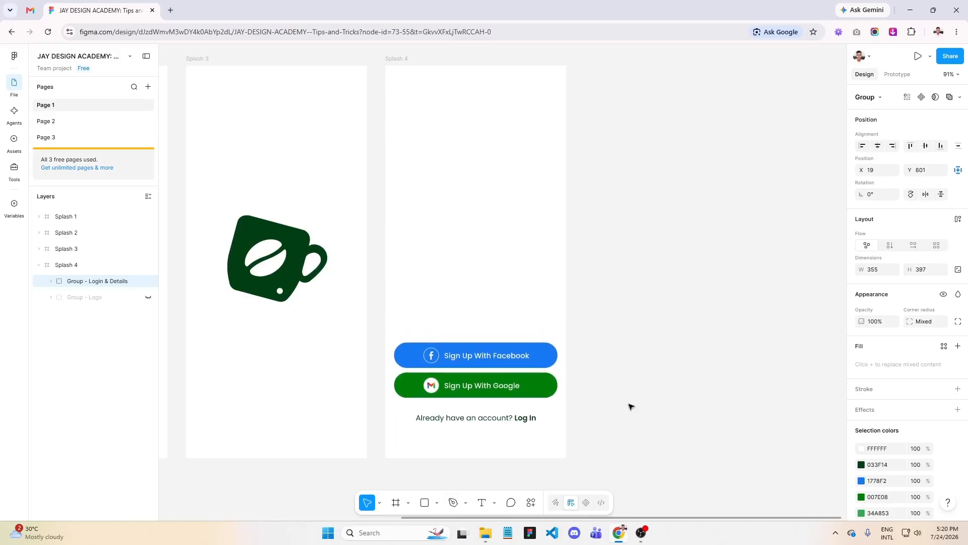
key(Down)
key(Down)
key(Down)
key(Down)
key(Down)
key(Down)
key(Down)
key(Down)
key(Down)
key(Down)
key(Down)
key(Down)
key(Down)
key(Down)
key(Down)
key(Down)
key(Down)
key(Down)
key(Down)
key(Down)
scroll(626, 383, down, 4)
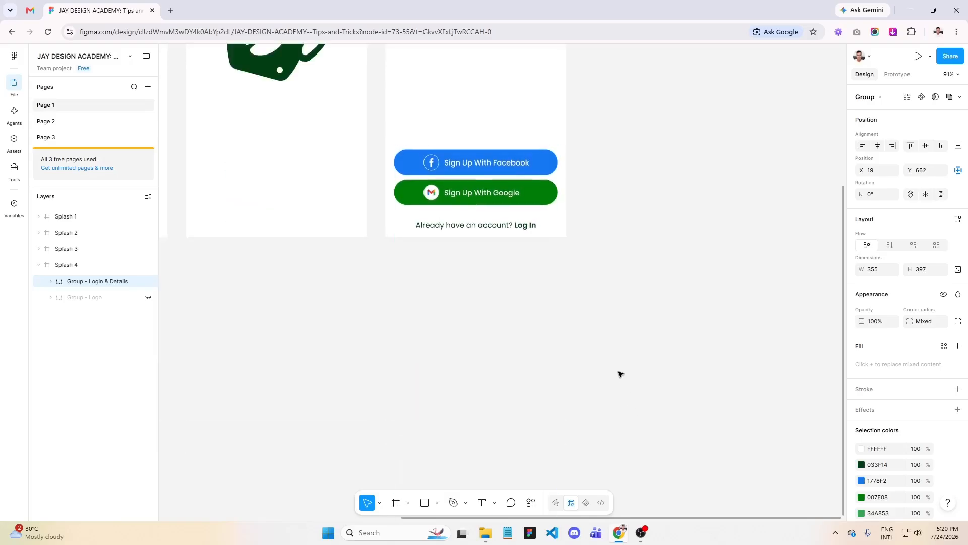
key(Down)
key(Down)
key(Down)
key(Down)
key(Down)
key(Down)
key(Down)
key(Down)
key(Down)
key(Down)
key(Down)
key(Down)
key(Down)
key(Down)
key(Down)
key(Down)
key(Down)
key(Down)
key(Down)
key(Down)
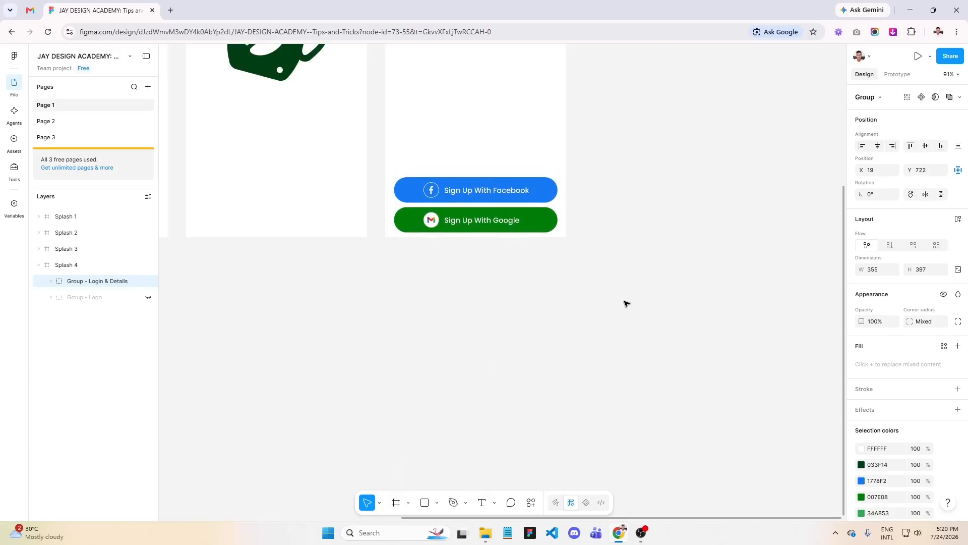
key(Down)
key(Down)
key(Down)
key(Down)
key(Down)
key(Down)
key(Down)
key(Down)
key(Down)
key(Down)
key(Down)
key(Down)
key(Down)
key(Down)
key(Down)
key(Down)
key(Down)
key(Down)
key(Down)
key(Down)
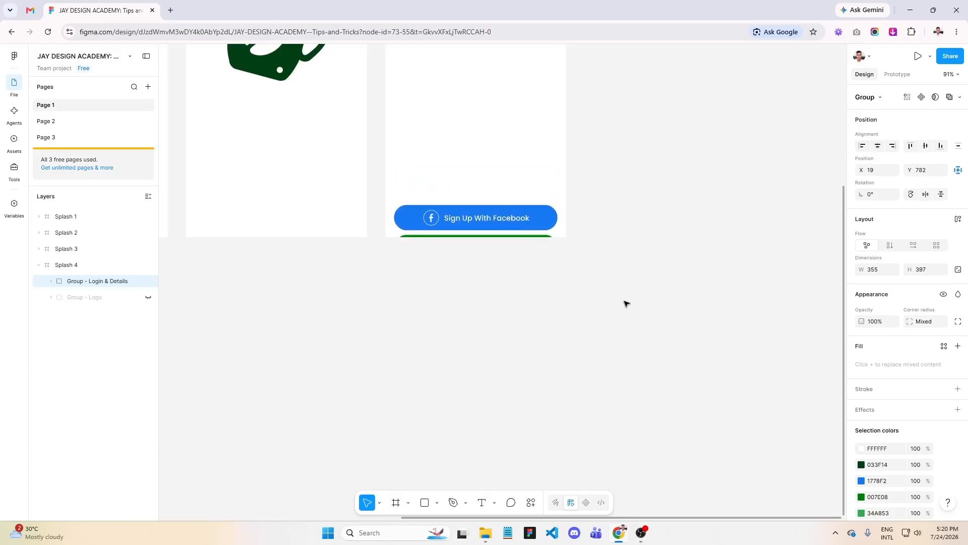
Move the "Group - Login & Details" group straight down to Y 893, completely below the Splash 4 frame
key(Down)
key(Down)
key(Down)
key(Down)
key(Down)
key(Down)
key(Down)
key(Down)
key(Down)
key(Down)
key(Down)
key(Down)
key(Down)
key(Down)
key(Down)
key(Down)
key(Down)
key(Down)
key(Down)
key(Down)
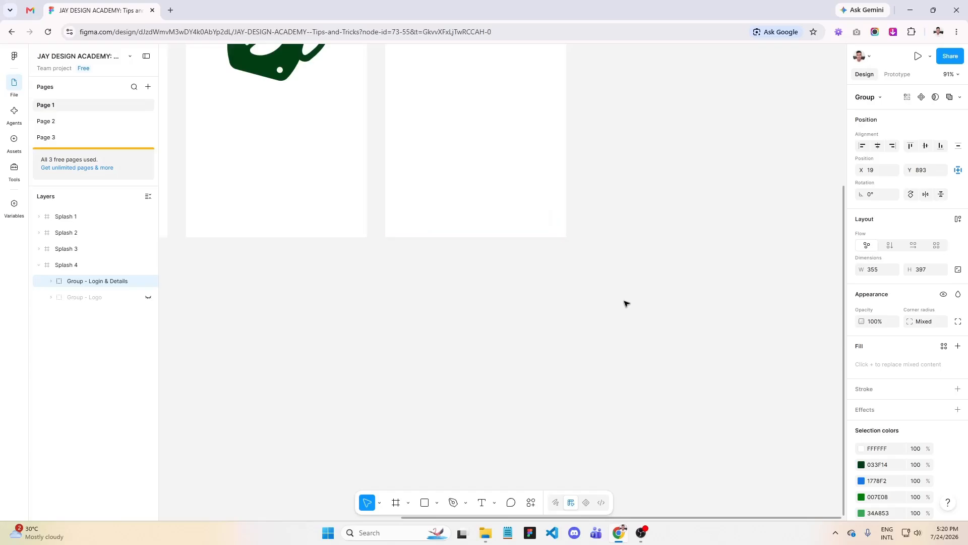
scroll(627, 264, up, 1)
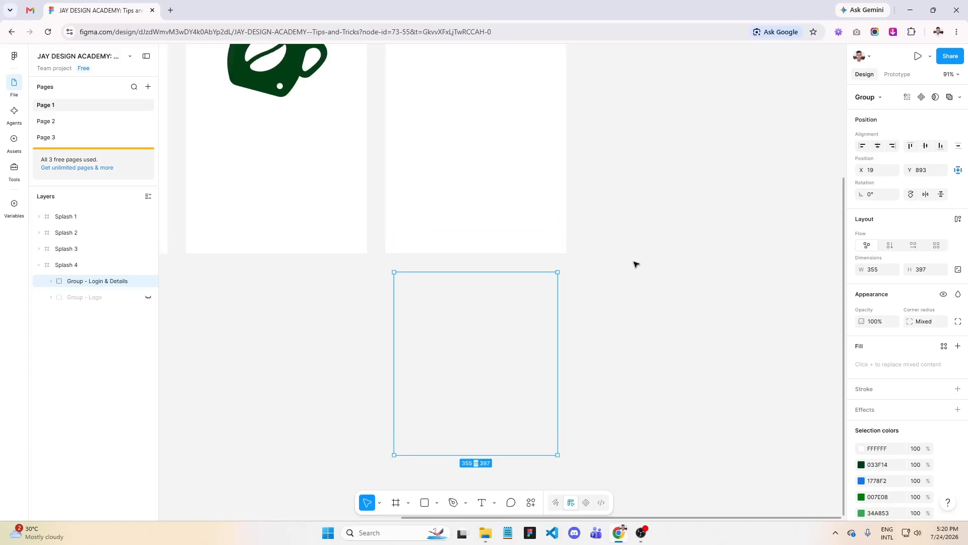
scroll(634, 264, up, 2)
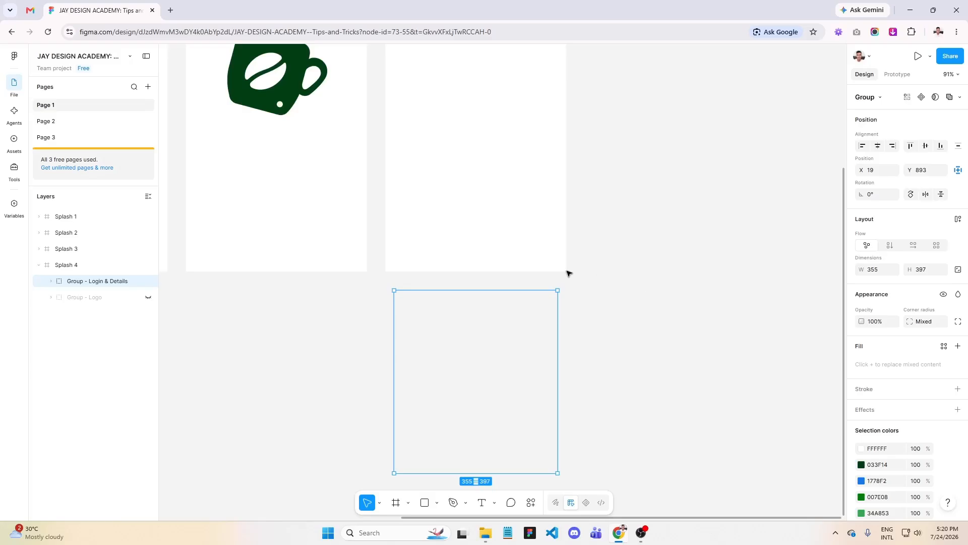
Duplicate the Splash 4 frame and place the copy, Splash 5, below Splash 4 in the layer order
click(39, 265)
click(69, 265)
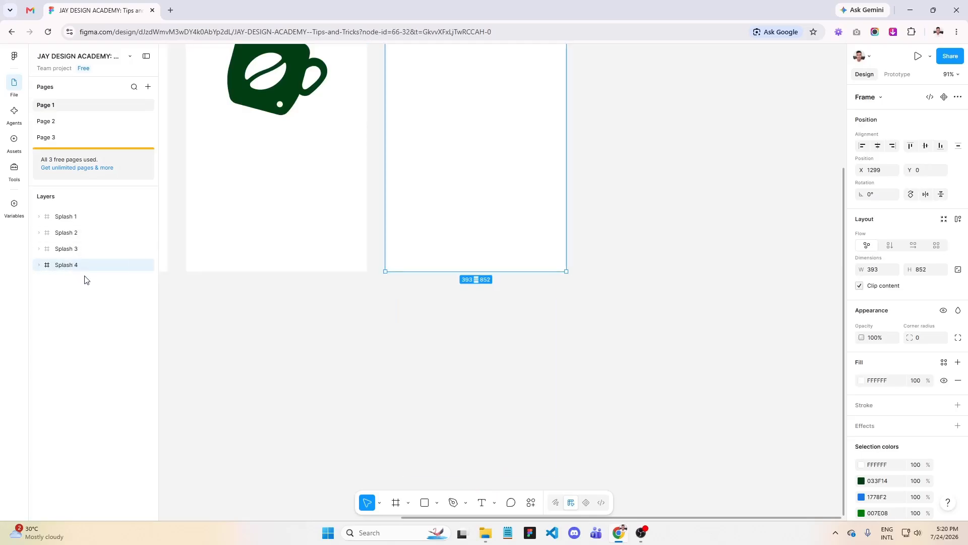
scroll(310, 442, up, 3)
scroll(311, 441, up, 2)
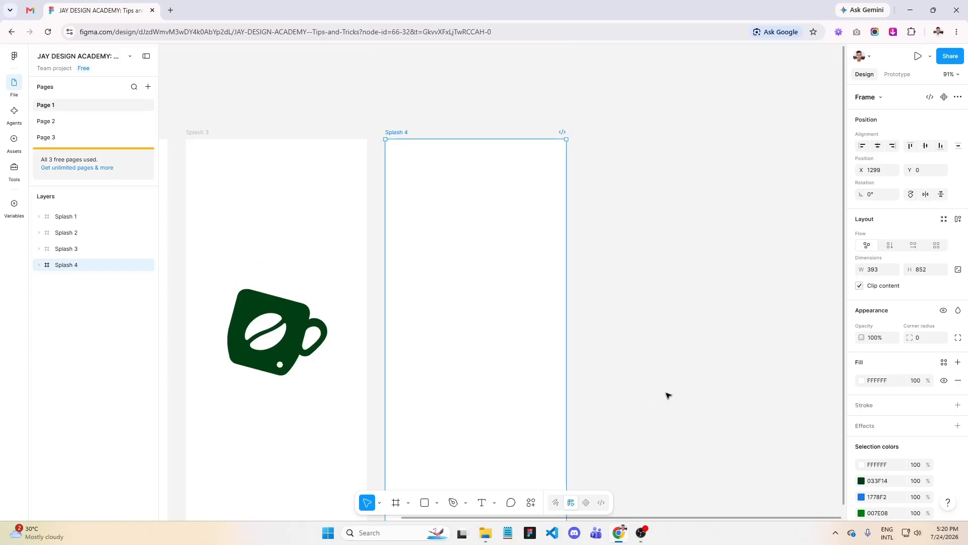
key(ctrl+d)
scroll(312, 230, down, 3)
scroll(597, 226, up, 1)
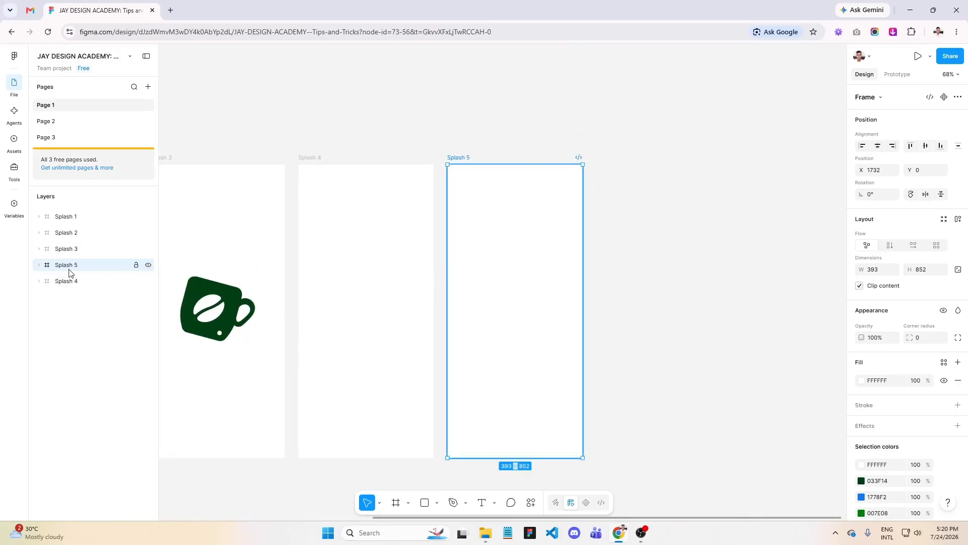
drag(69, 268, 71, 291)
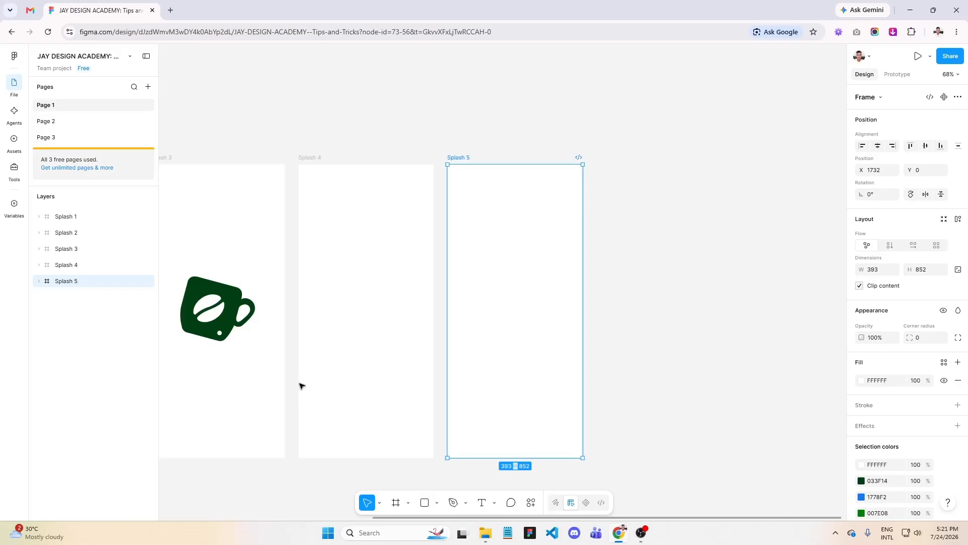
Unhide the "Group - Logo" group in Splash 5 and order it above the "Group - Login & Details" group
click(39, 281)
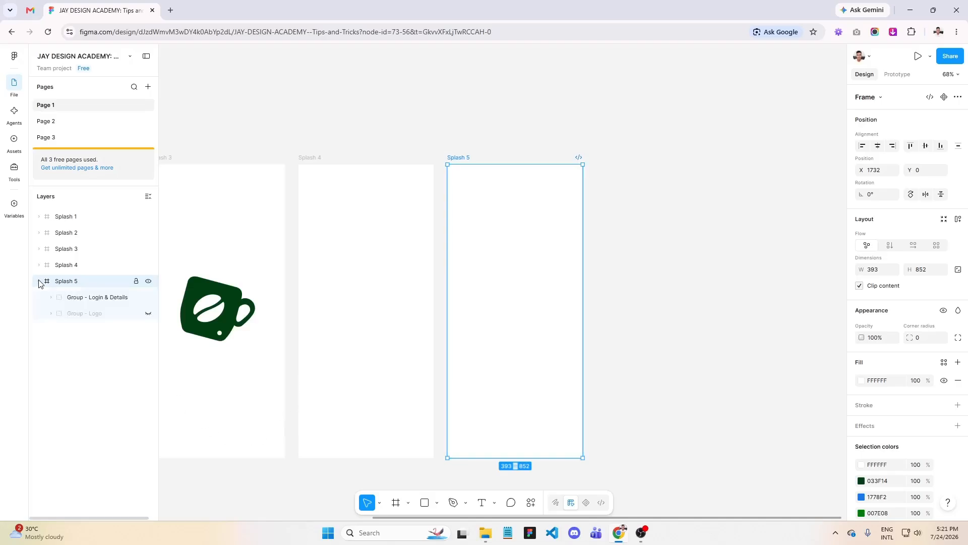
click(98, 313)
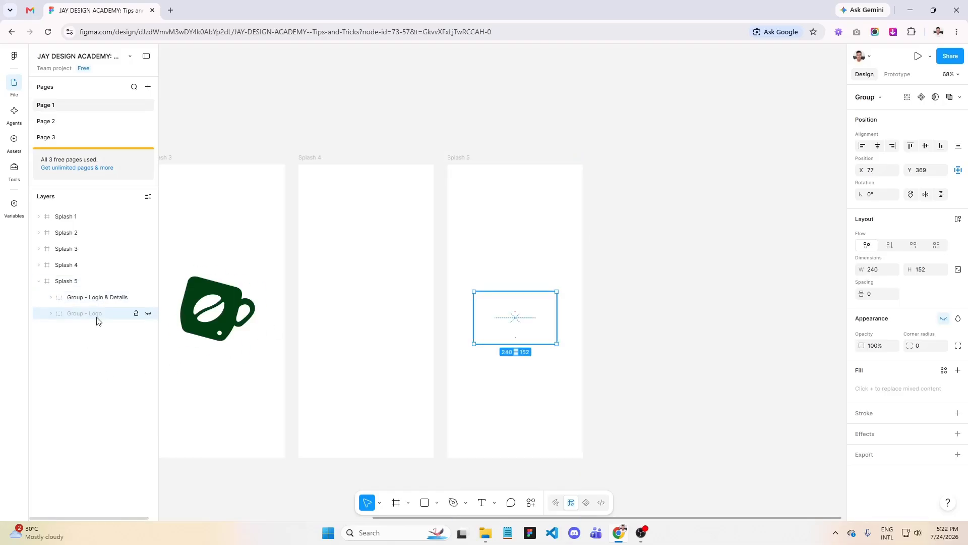
click(149, 314)
drag(97, 321, 93, 297)
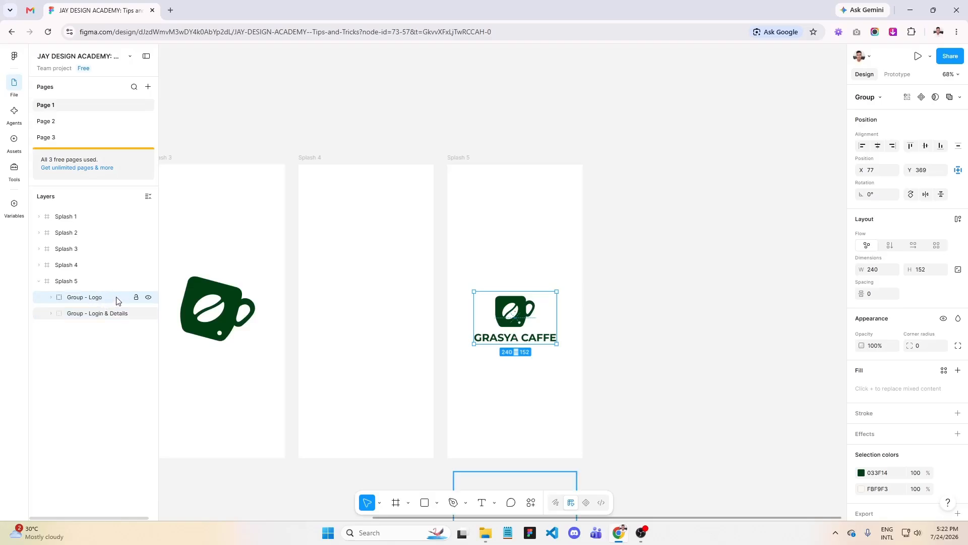
Move the "Group - Logo" group straight up in Splash 5 to Y 184, keeping it horizontally centred
scroll(555, 323, up, 5)
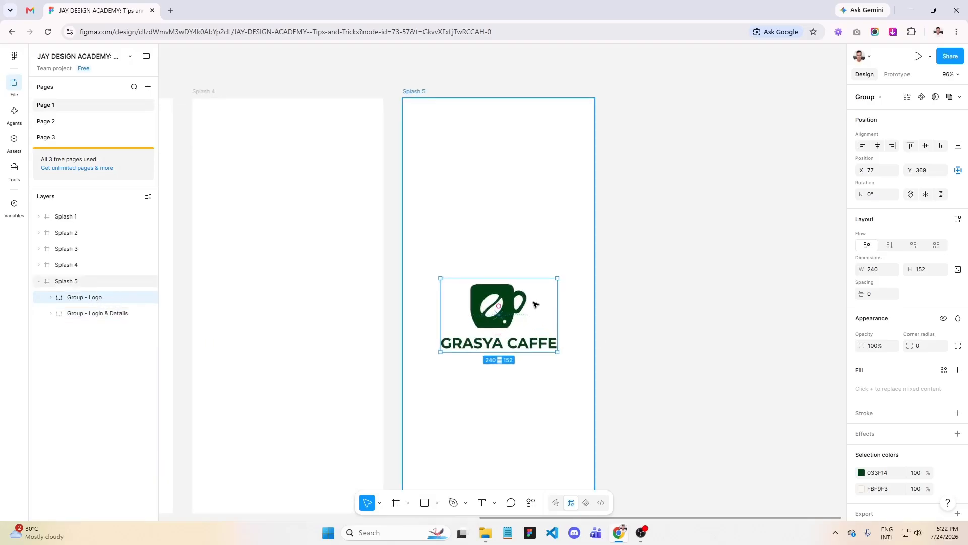
scroll(600, 263, up, 1)
key(Up)
key(Up)
key(Up)
key(Up)
key(Up)
key(Up)
key(Up)
key(Up)
key(Up)
key(Up)
key(Up)
key(Up)
key(Up)
key(Up)
key(Up)
key(Up)
key(Up)
key(Up)
key(Up)
key(Up)
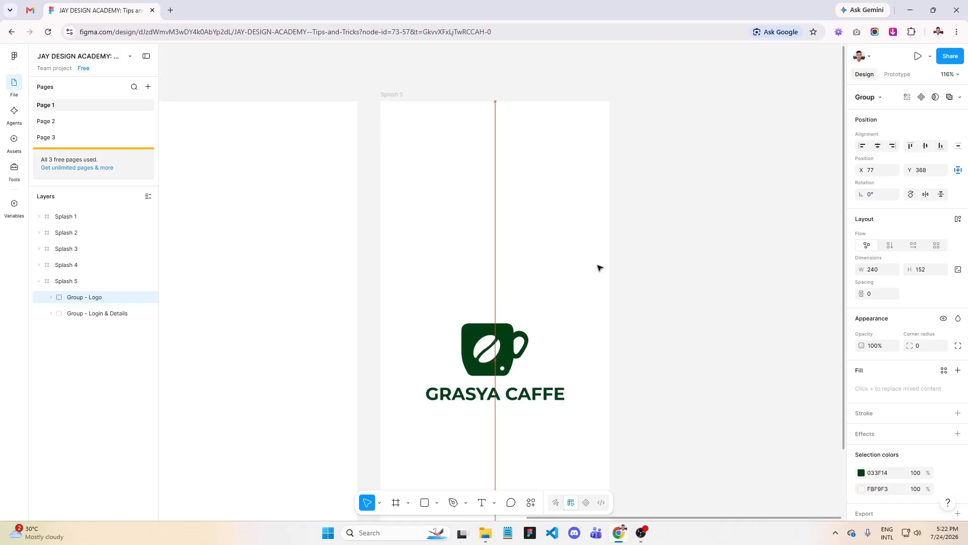
key(Up)
key(Up)
key(Up)
key(Up)
key(Up)
key(Up)
key(Up)
key(Up)
key(Up)
key(Up)
key(Up)
key(Up)
key(Up)
key(Up)
key(Up)
key(Up)
key(Up)
key(Up)
key(Up)
key(Up)
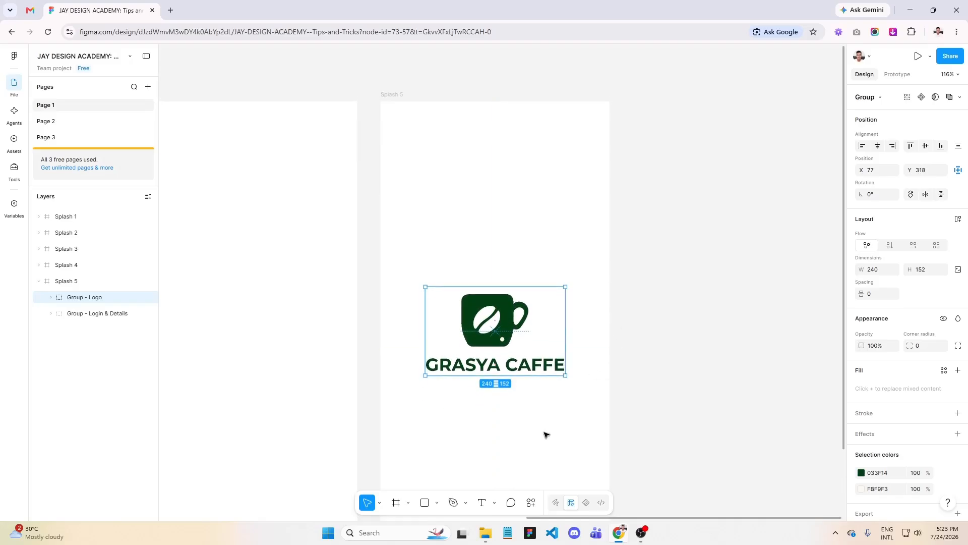
key(Up)
key(Up)
key(Up)
key(Up)
key(Up)
key(Up)
key(Up)
key(Up)
key(Up)
key(Up)
key(Up)
key(Up)
key(Up)
key(Up)
key(Up)
key(Up)
key(Up)
key(Up)
key(Up)
key(Up)
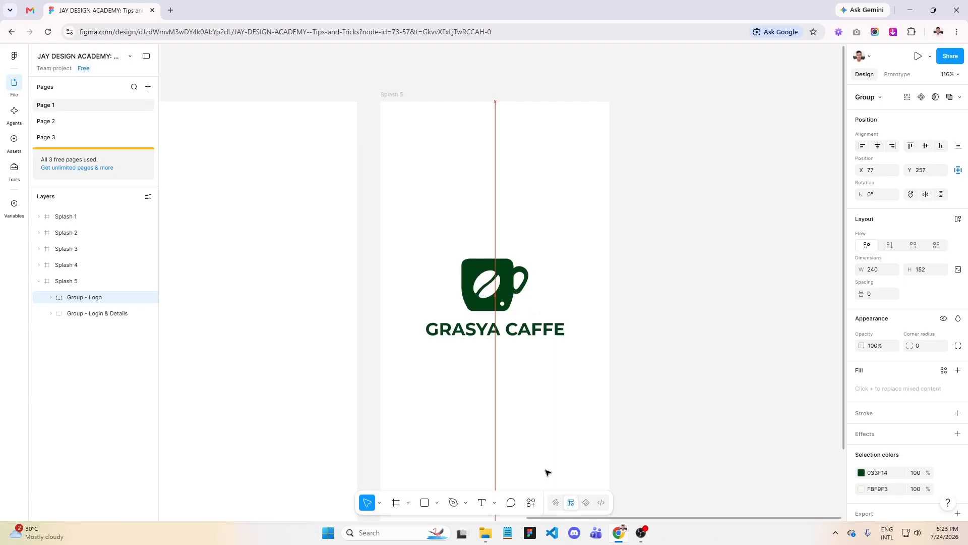
key(Up)
key(Up)
key(Up)
key(Up)
key(Up)
key(Up)
key(Up)
key(Up)
key(Up)
key(Up)
key(Up)
key(Up)
key(Up)
key(Up)
key(Up)
key(Up)
key(Up)
key(Up)
key(Up)
key(Up)
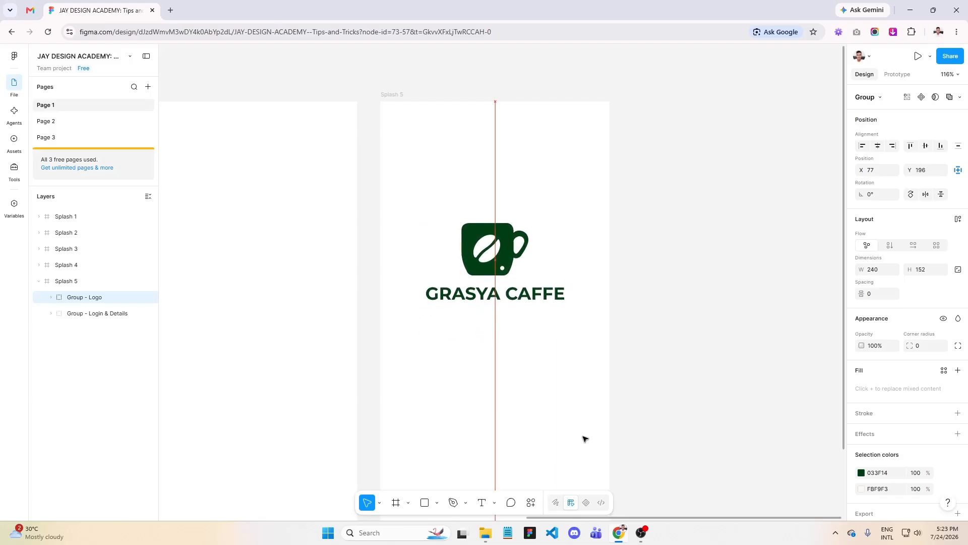
key(Up)
key(Up)
key(Up)
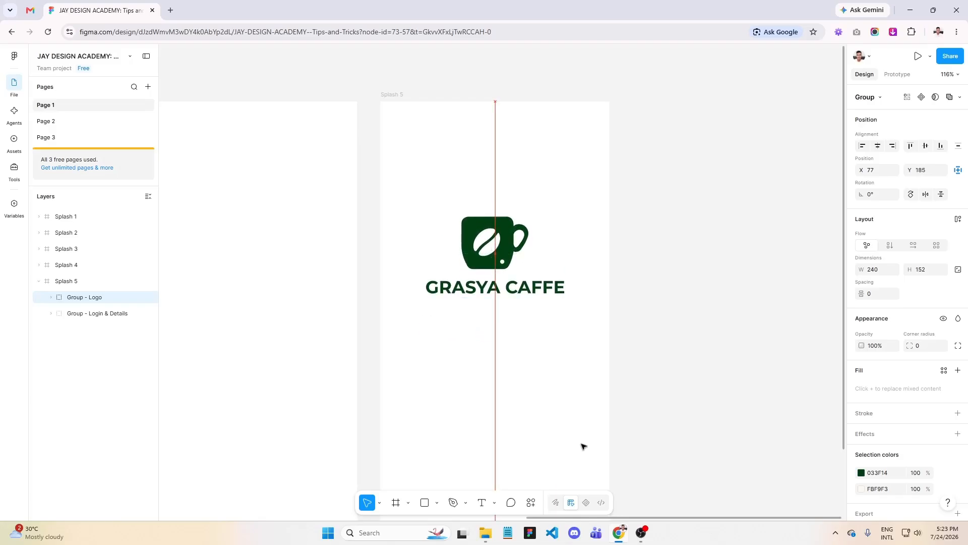
Add the text "Coffe lovers around the world who reach for their favorite brew." below the GRASYA CAFFE logo in Splash 5
scroll(522, 157, down, 2)
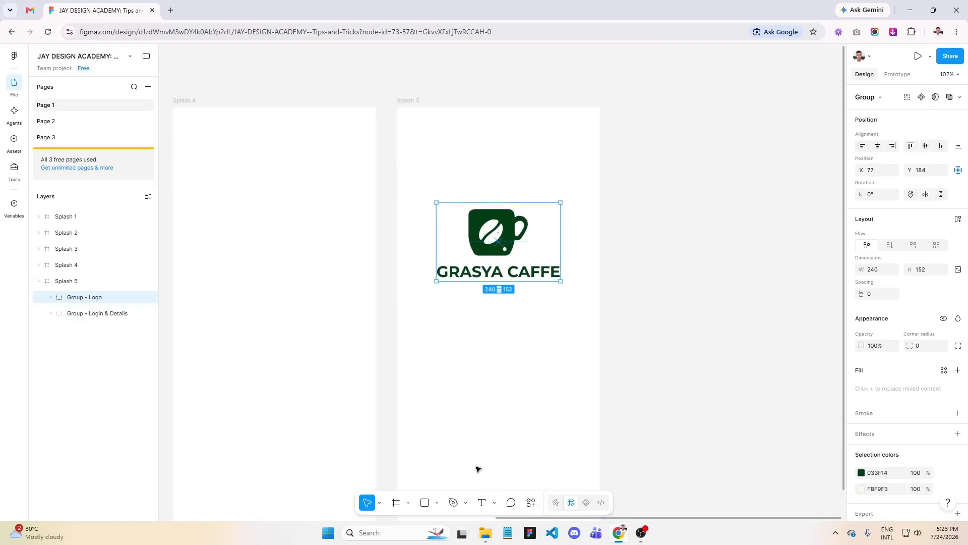
scroll(492, 352, up, 2)
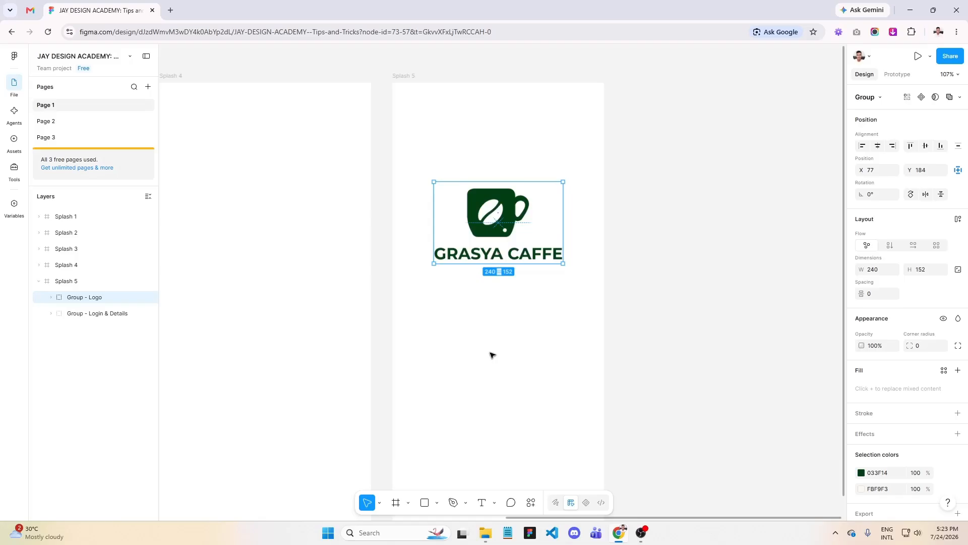
click(481, 503)
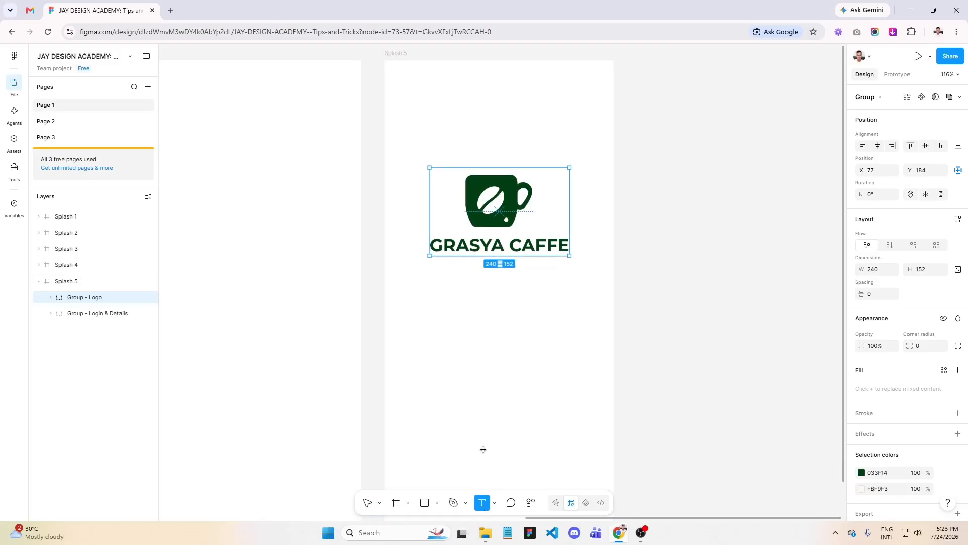
click(475, 281)
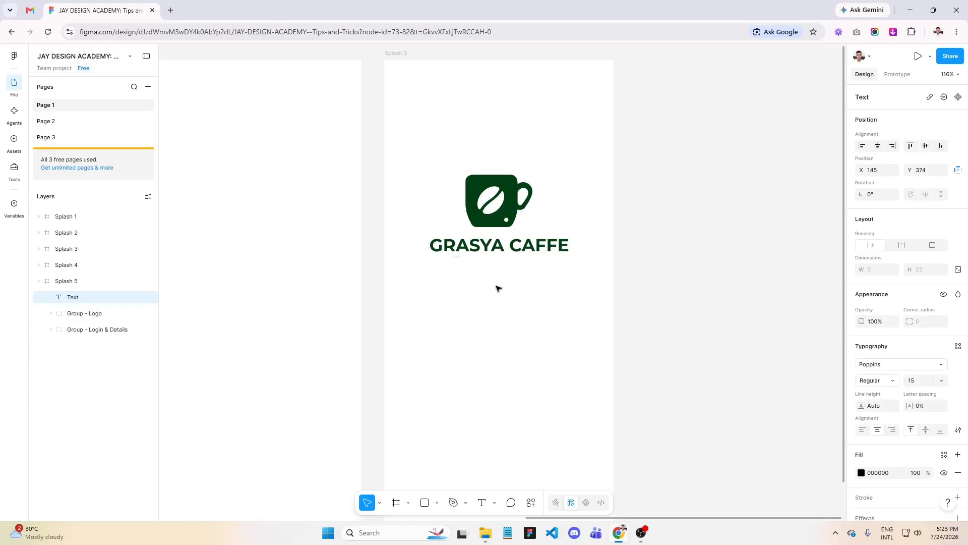
scroll(498, 285, up, 2)
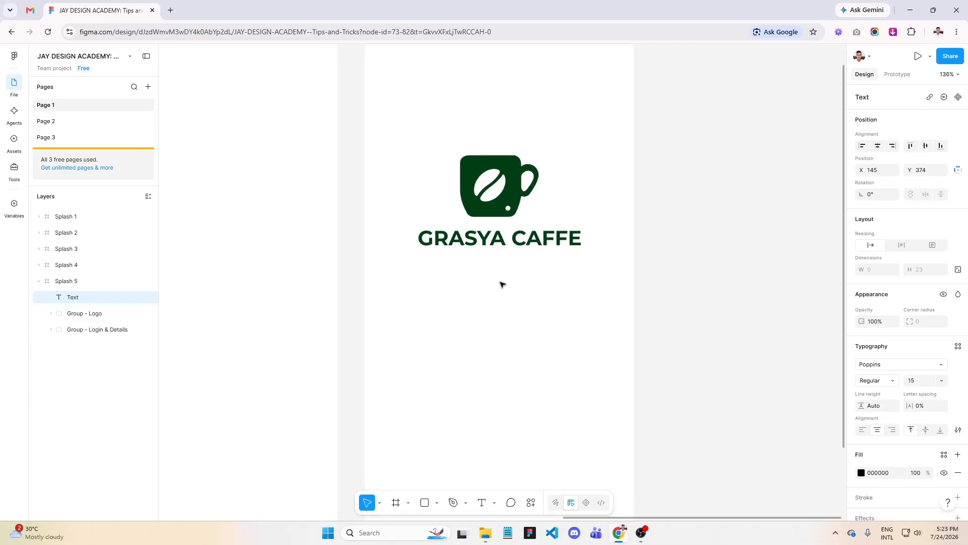
text(Coffe)
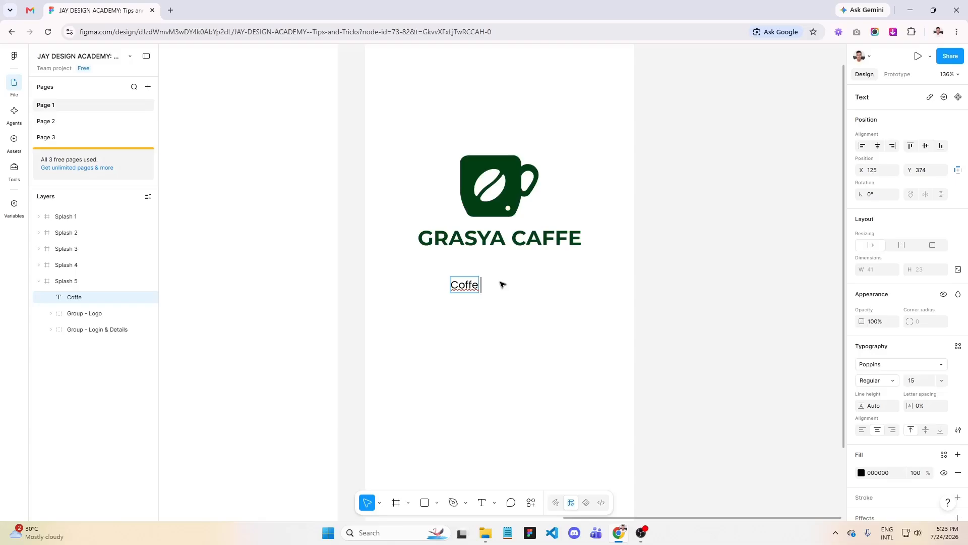
text( lovers)
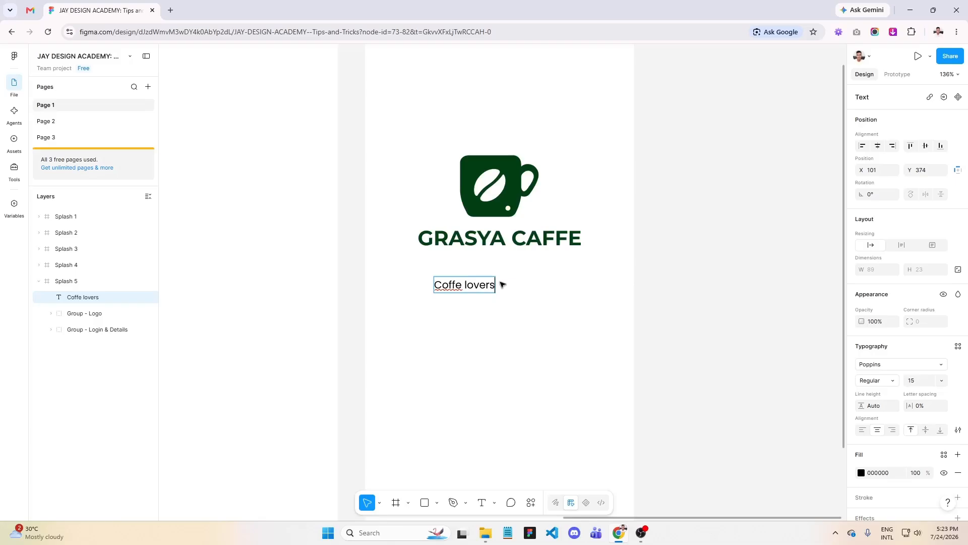
text( arounf)
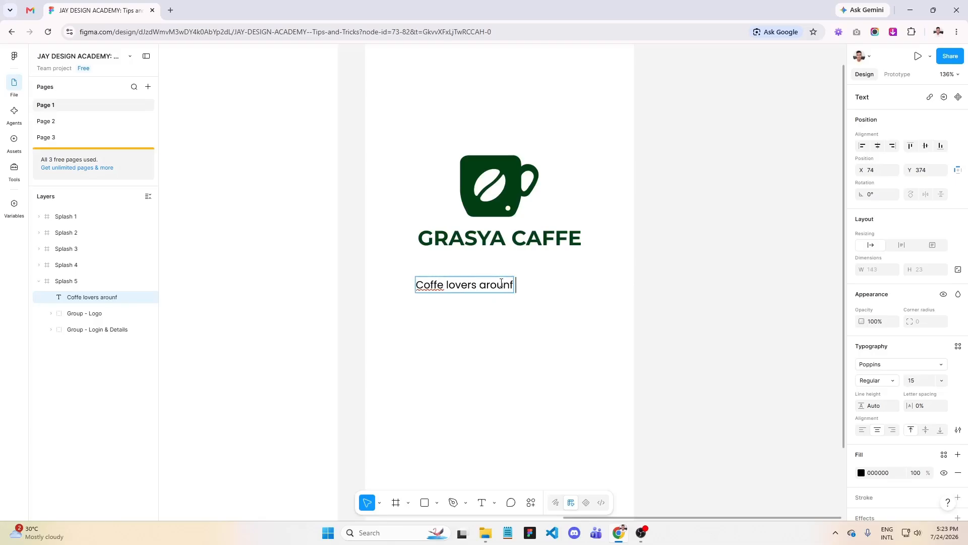
key(BackSpace)
text(d)
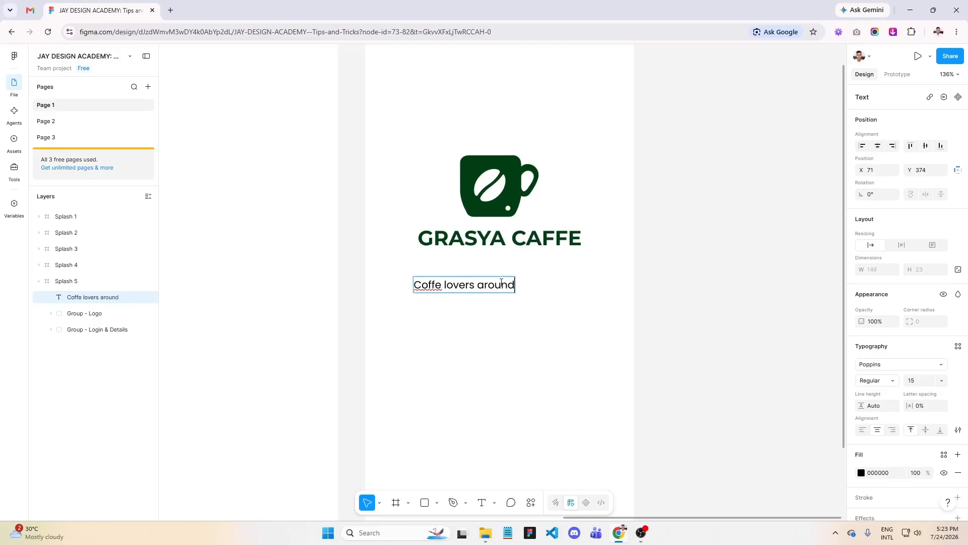
text( the world)
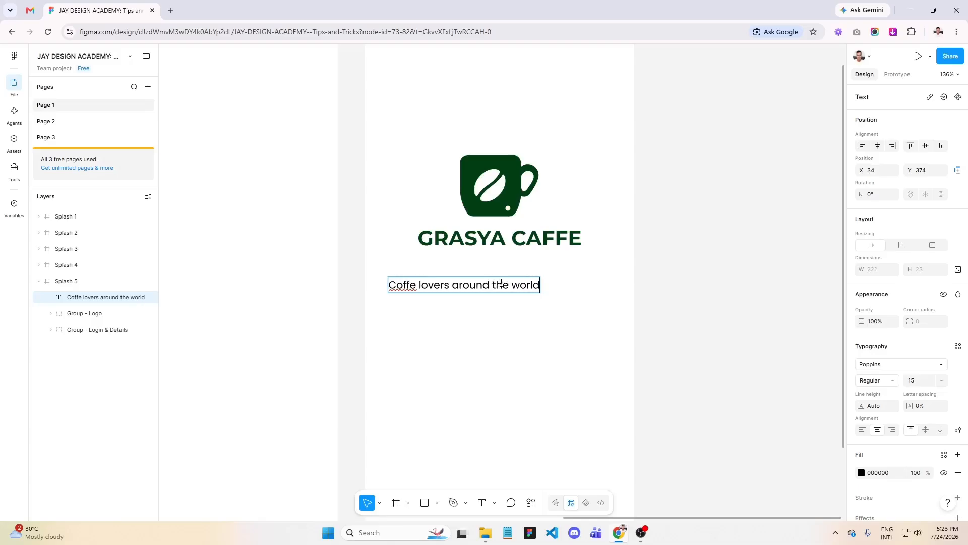
text( wh)
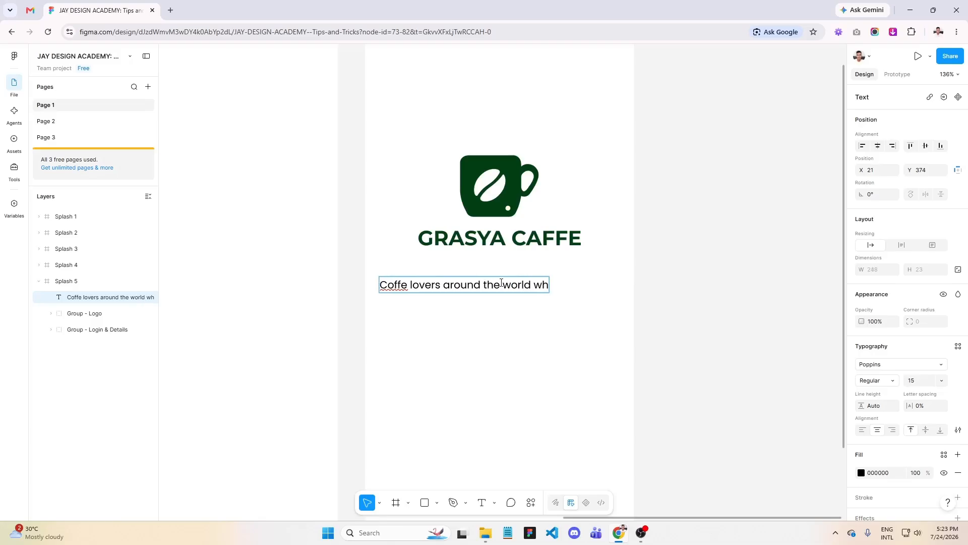
text(o love)
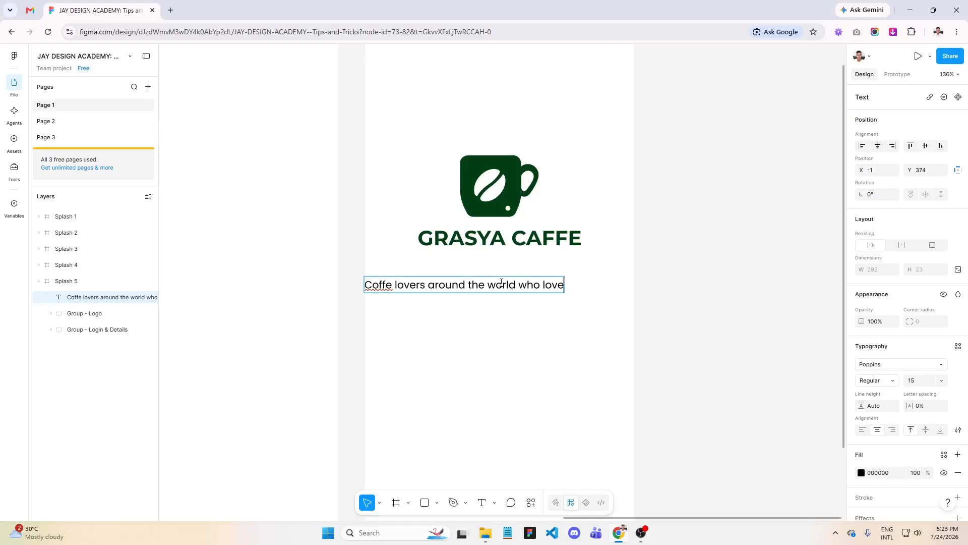
key(BackSpace)
key(BackSpace)
key(BackSpace)
key(BackSpace)
text(reac)
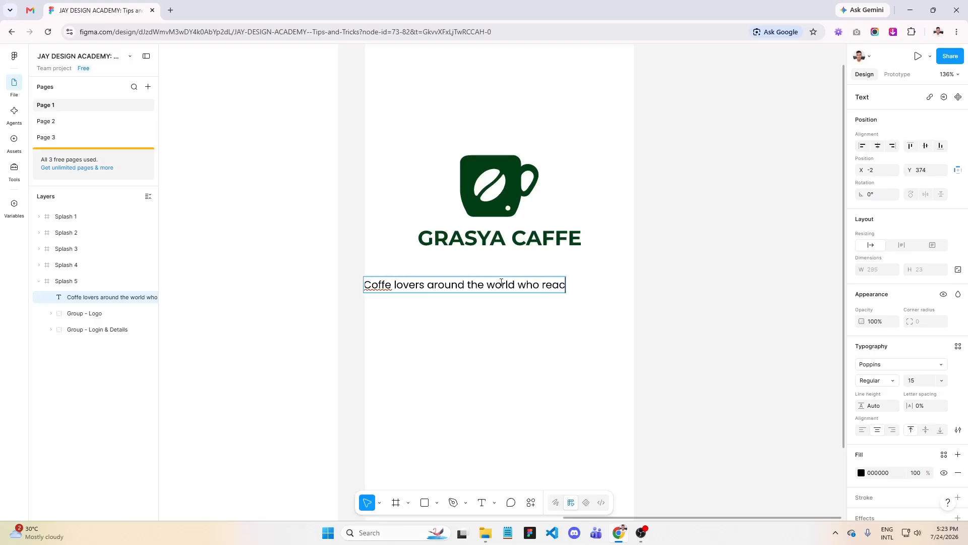
text(h)
text( for th)
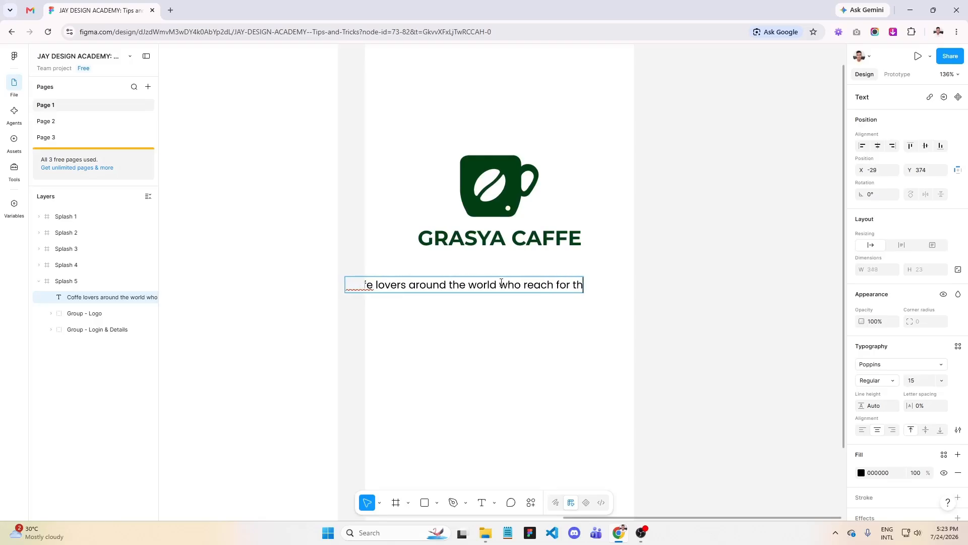
text(eir fava)
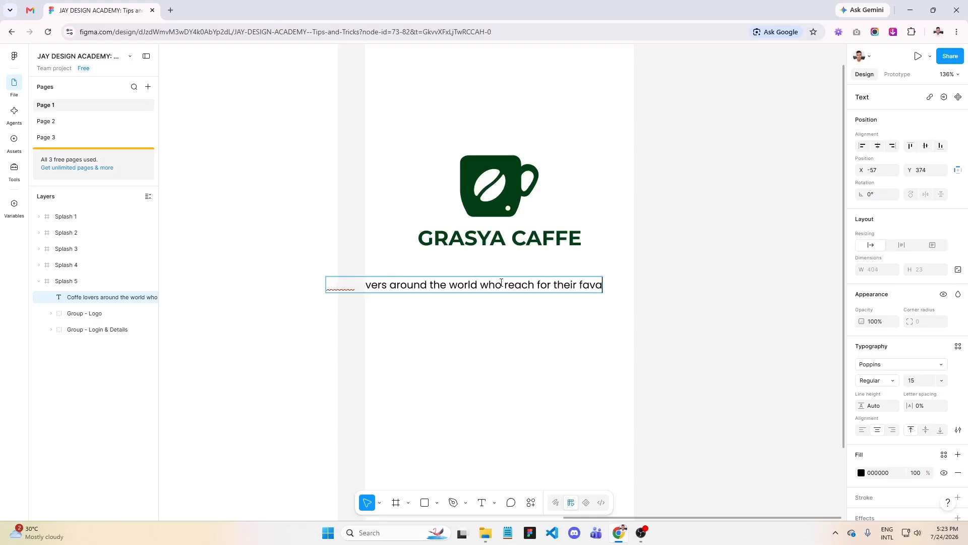
key(BackSpace)
text(orit)
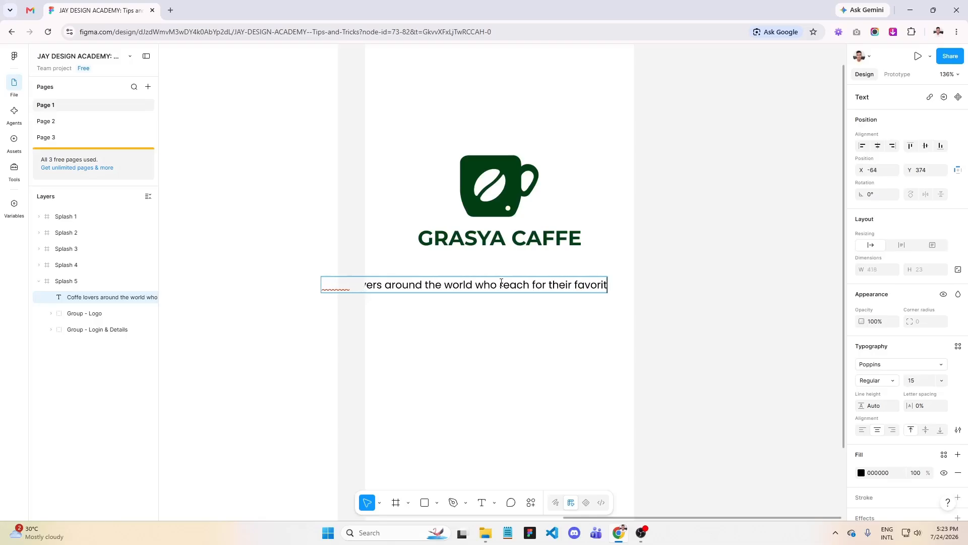
text(e brew)
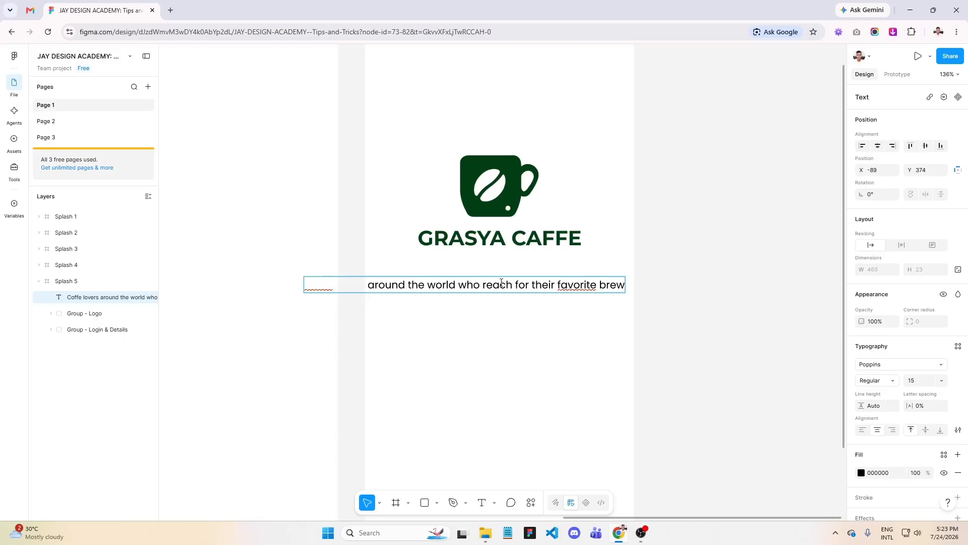
text(.)
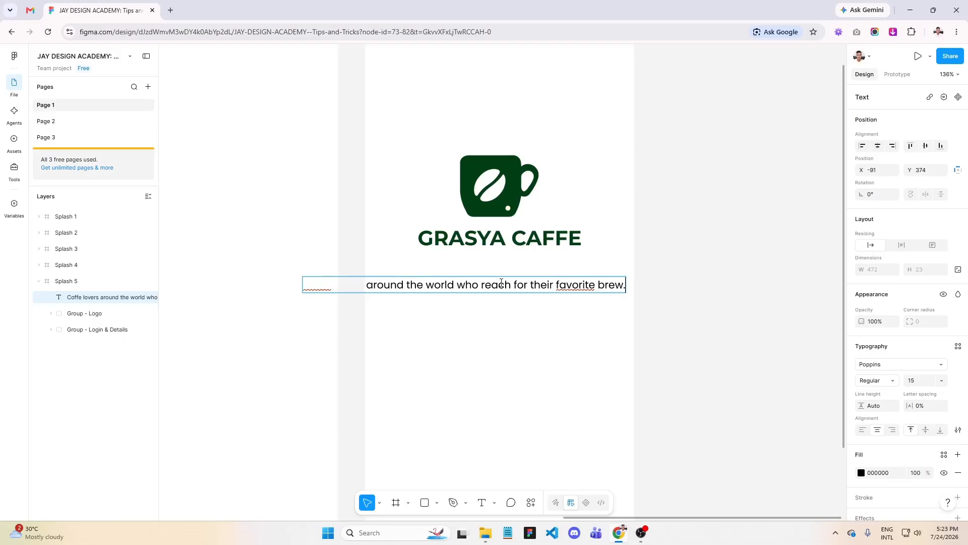
Correct the word "favorite" to "favourite" in the Splash 5 tagline
right_click(584, 283)
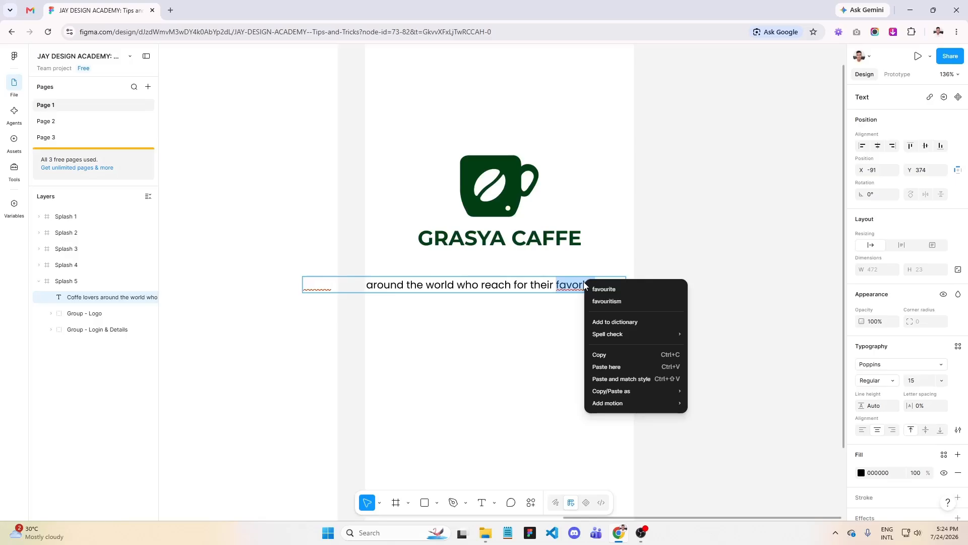
click(602, 287)
key(Escape)
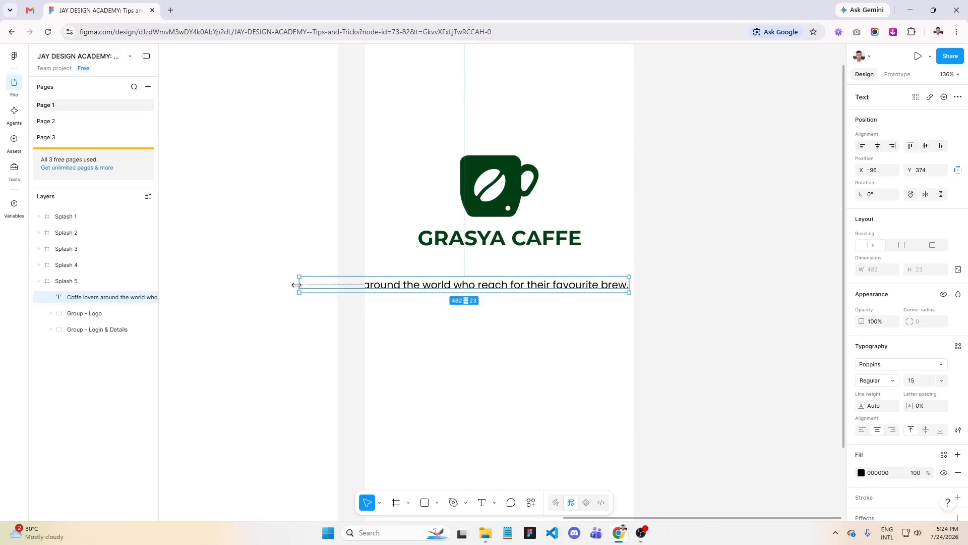
Narrow the tagline text box to a width of 345 and move it up close under GRASYA CAFFE at X 32, Y 347
drag(301, 285, 393, 284)
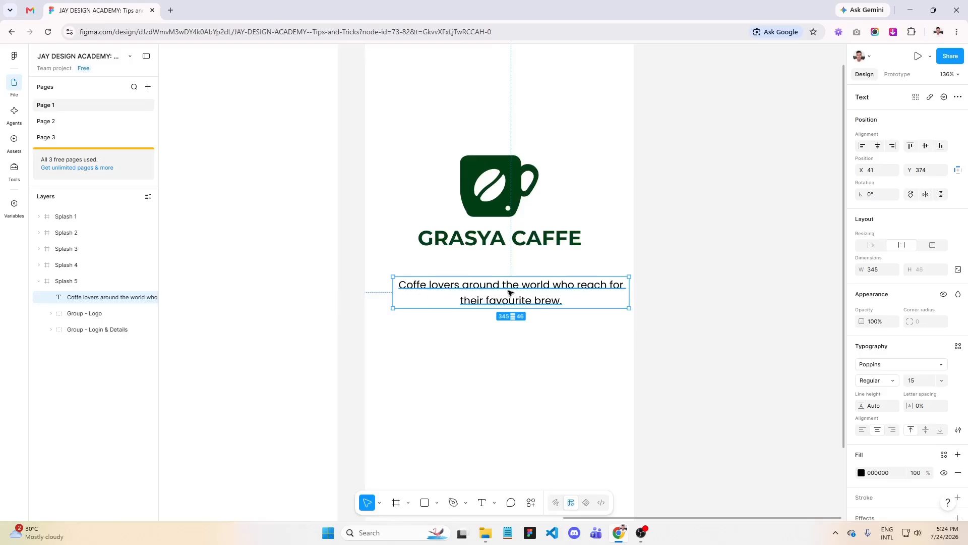
drag(509, 293, 504, 265)
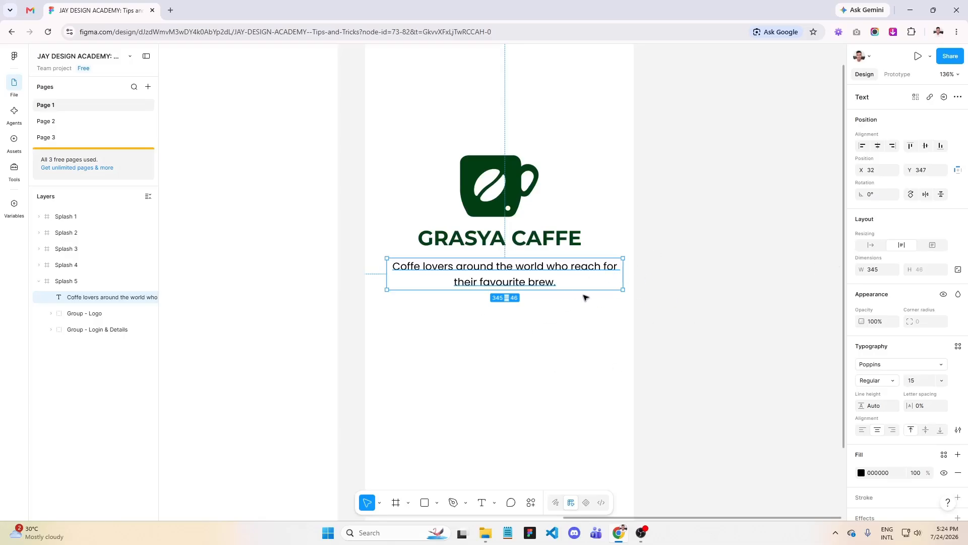
Set the tagline's text fill to the dark green 033F14 already used on this page
scroll(882, 489, down, 1)
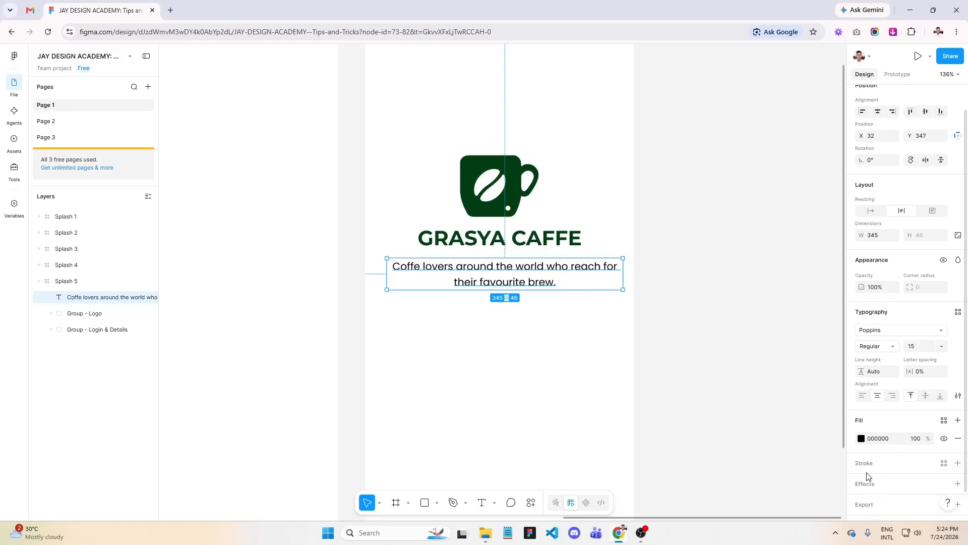
click(861, 422)
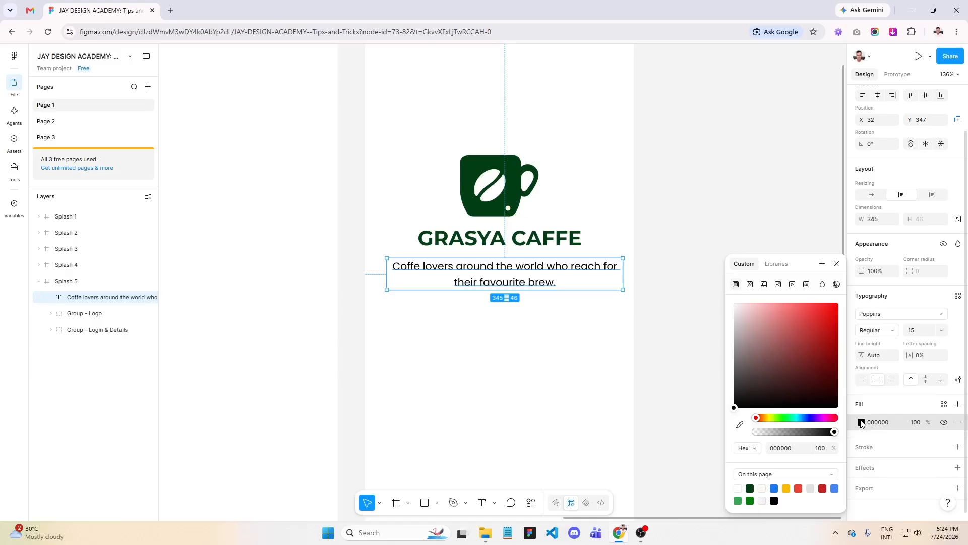
click(749, 489)
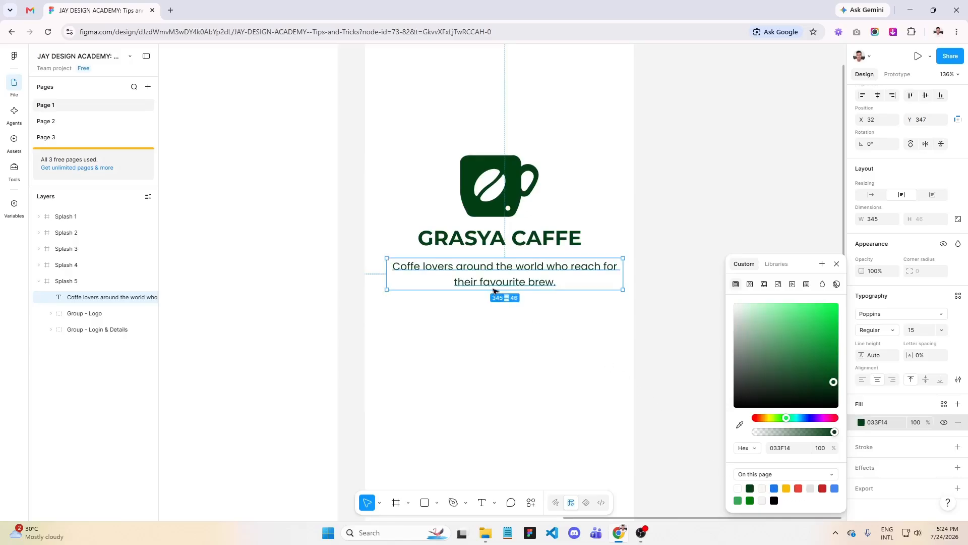
Correct the misspelled word "Coffe" to "Coffee" at the start of the tagline
double_click(413, 270)
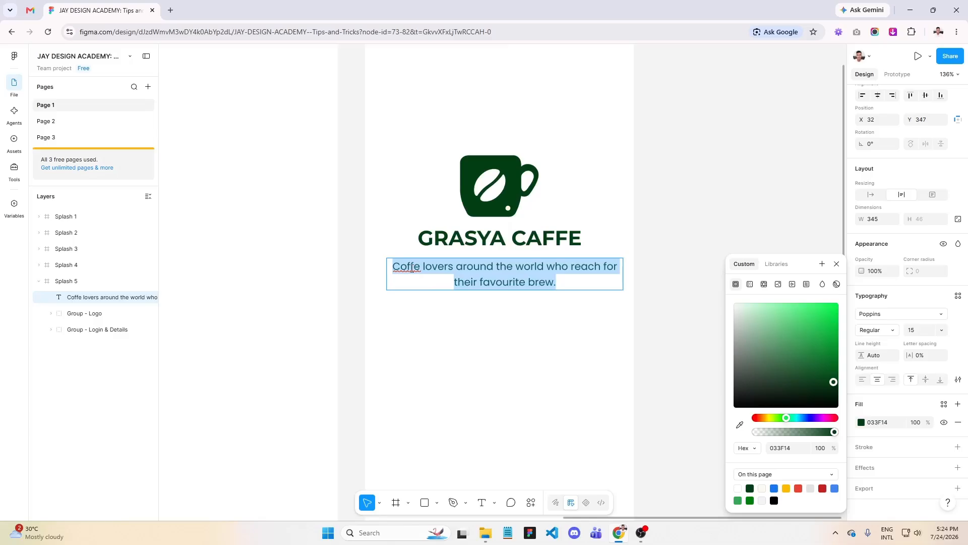
click(410, 268)
right_click(410, 268)
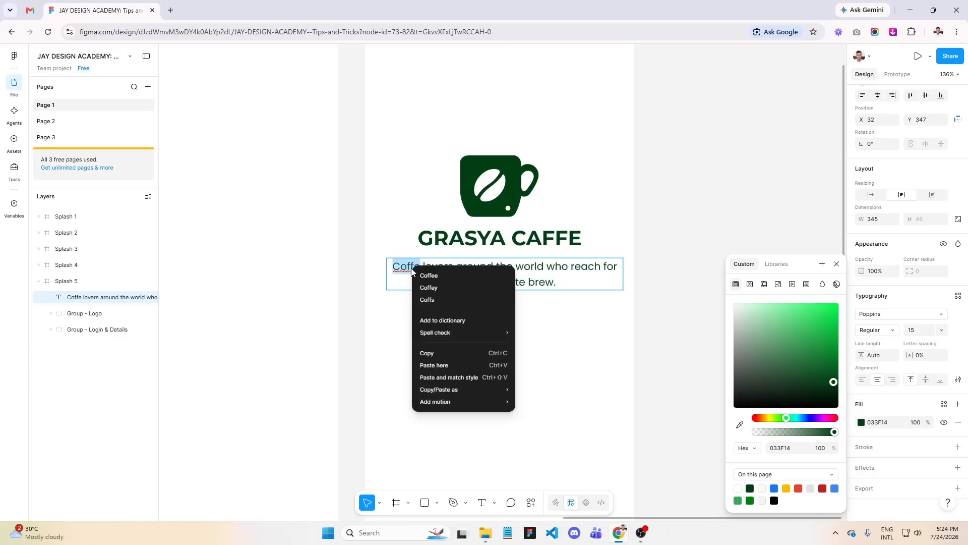
click(437, 276)
click(837, 264)
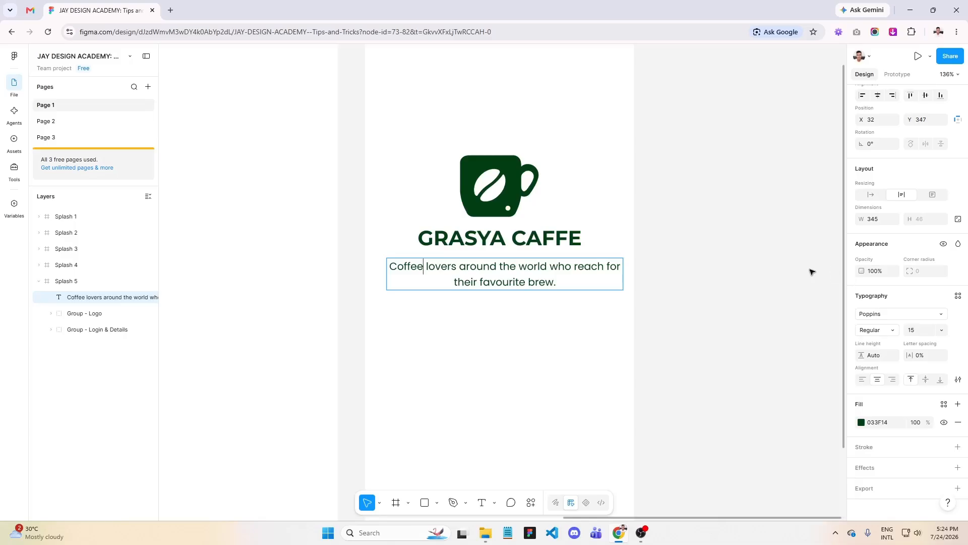
key(Escape)
Put the tagline text layer into Splash 5's "Group - Logo" group, below the GRASYA CAFFE text layer
scroll(504, 404, up, 1)
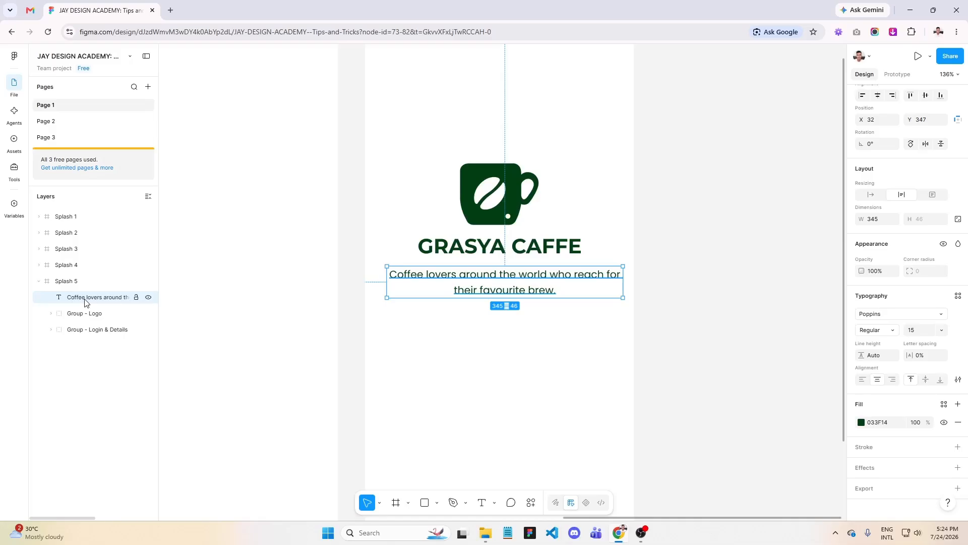
drag(85, 301, 93, 353)
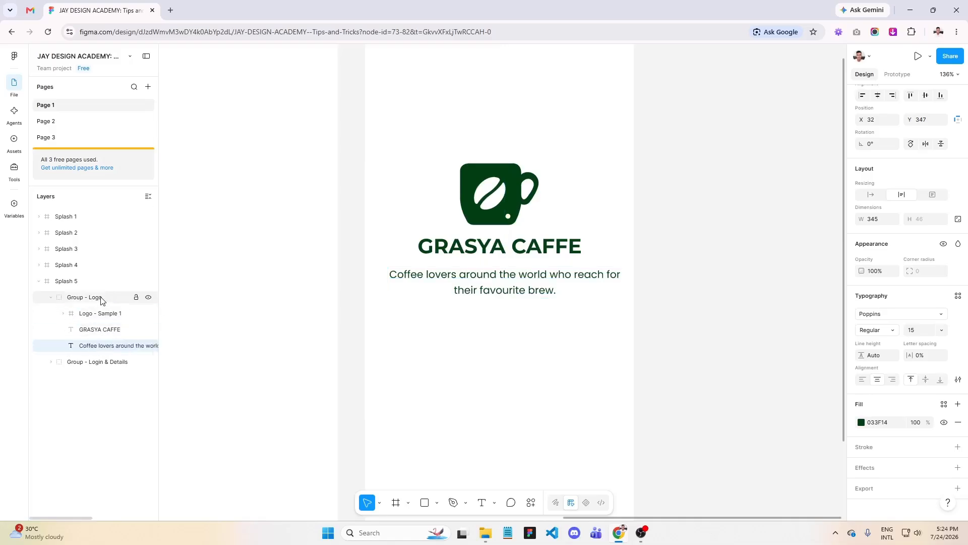
click(51, 297)
click(71, 303)
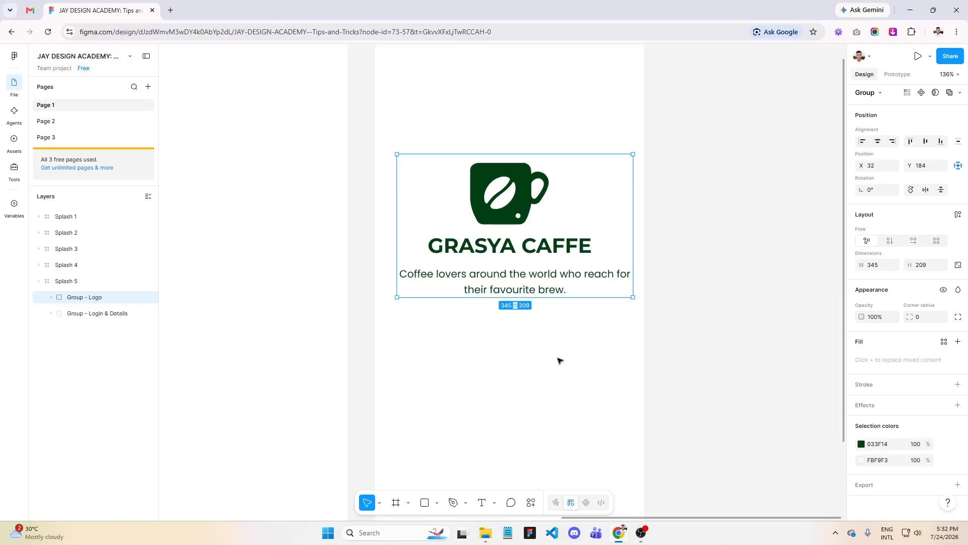
Move the "Group - Login & Details" group straight up into the Splash 5 frame to X 19, Y 415, below the tagline
click(99, 315)
scroll(672, 216, down, 3)
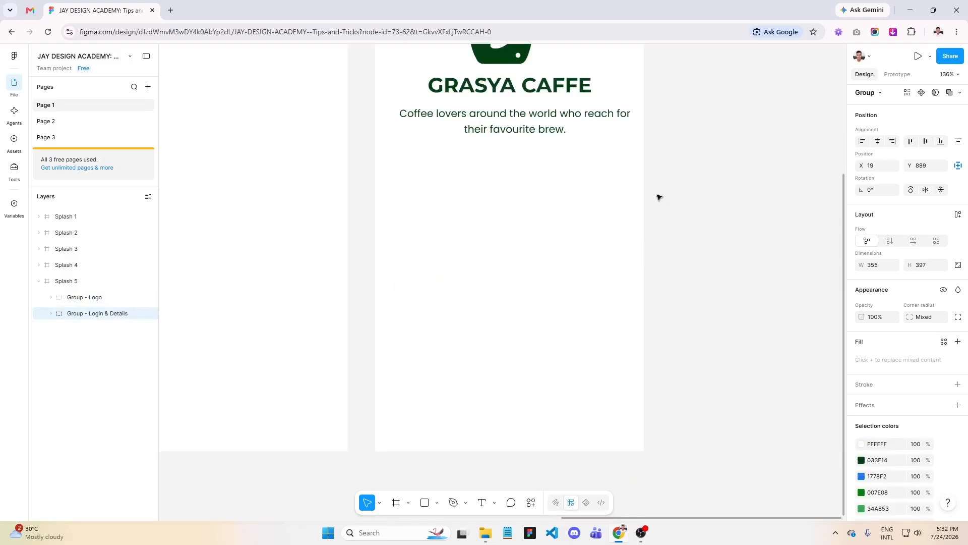
key(Up)
key(Up)
key(Up)
key(Up)
key(Up)
key(Up)
key(Up)
key(Up)
key(Up)
key(Up)
key(Up)
key(Up)
key(Up)
key(Up)
key(Up)
key(Up)
key(Up)
key(Up)
key(Up)
key(Up)
key(Up)
key(Up)
key(Up)
key(Up)
key(Up)
key(Up)
key(Up)
key(Up)
key(Up)
key(Up)
key(Up)
key(Up)
key(Up)
key(Up)
key(Up)
key(Up)
key(Up)
key(Up)
key(Up)
key(Up)
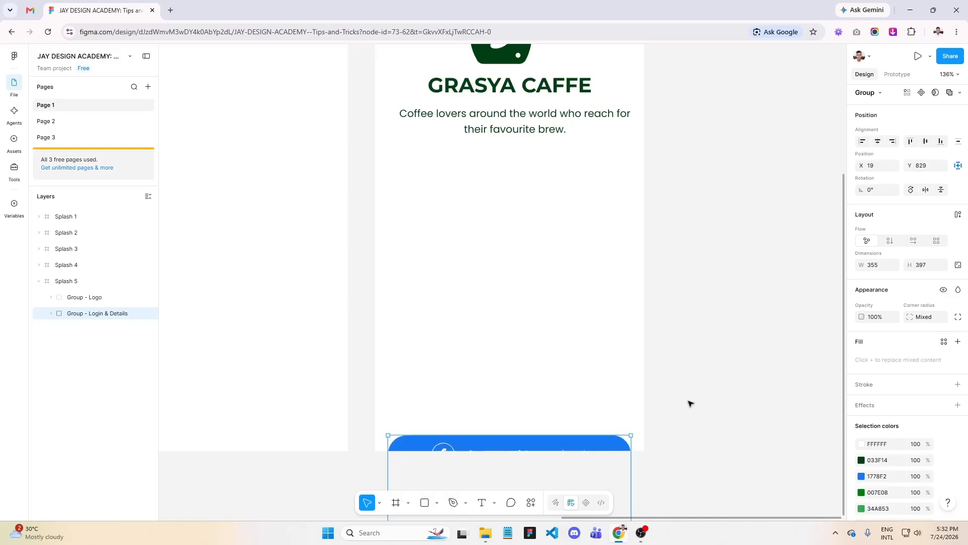
key(Up)
key(Up)
key(Up)
key(Up)
key(Up)
key(Up)
key(Up)
key(Up)
key(Up)
key(Up)
key(Up)
key(Up)
key(Up)
key(Up)
key(Up)
key(Up)
key(Up)
key(Up)
key(Up)
key(Up)
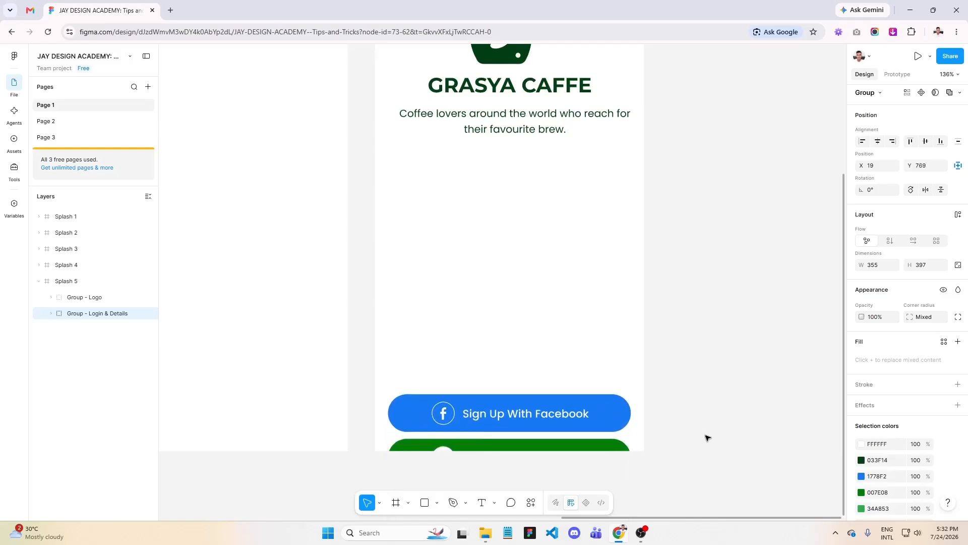
key(Up)
key(Up)
key(Up)
key(Up)
key(Up)
key(Up)
key(Up)
key(Up)
key(Up)
key(Up)
key(Up)
key(Up)
key(Up)
key(Up)
key(Up)
key(Up)
key(Up)
key(Up)
key(Up)
key(Up)
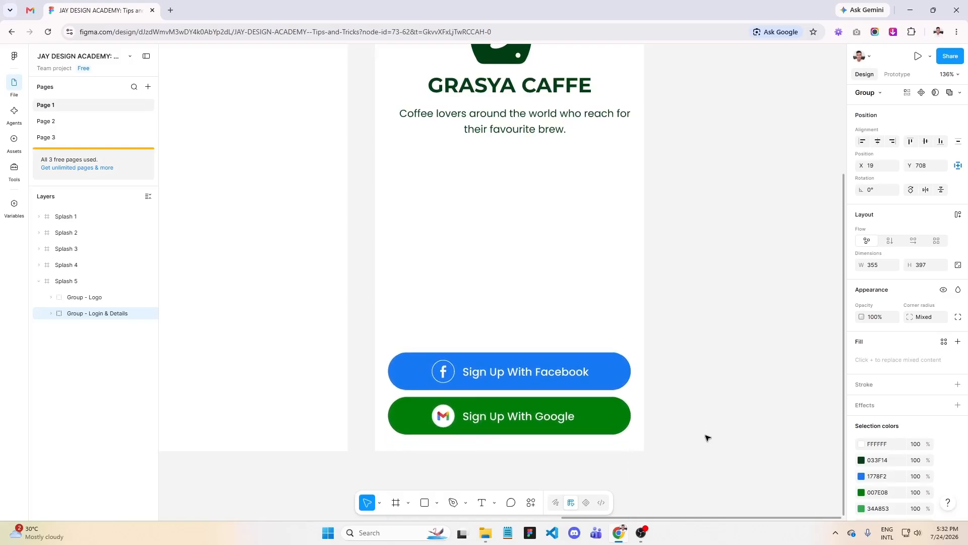
key(Up)
key(Up)
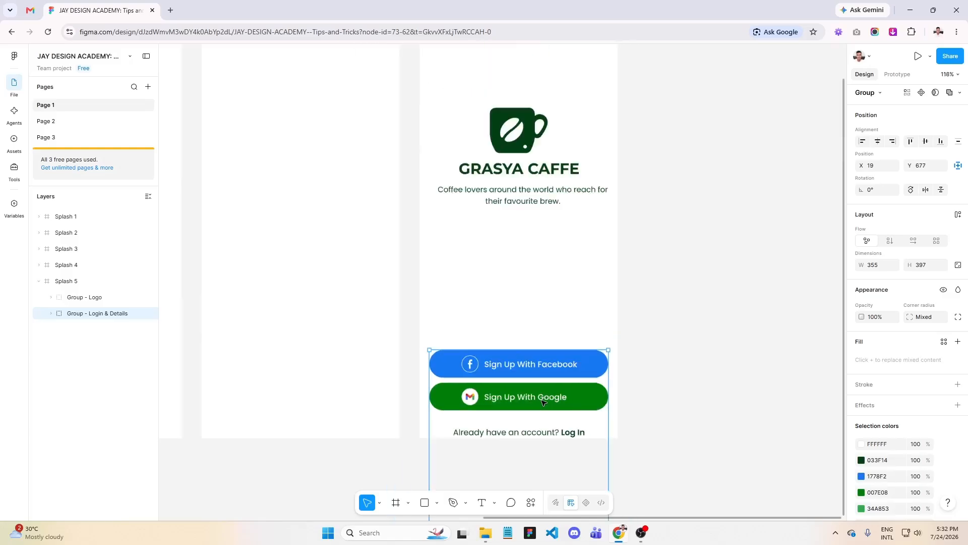
scroll(650, 444, down, 5)
drag(515, 371, 527, 259)
scroll(525, 259, up, 2)
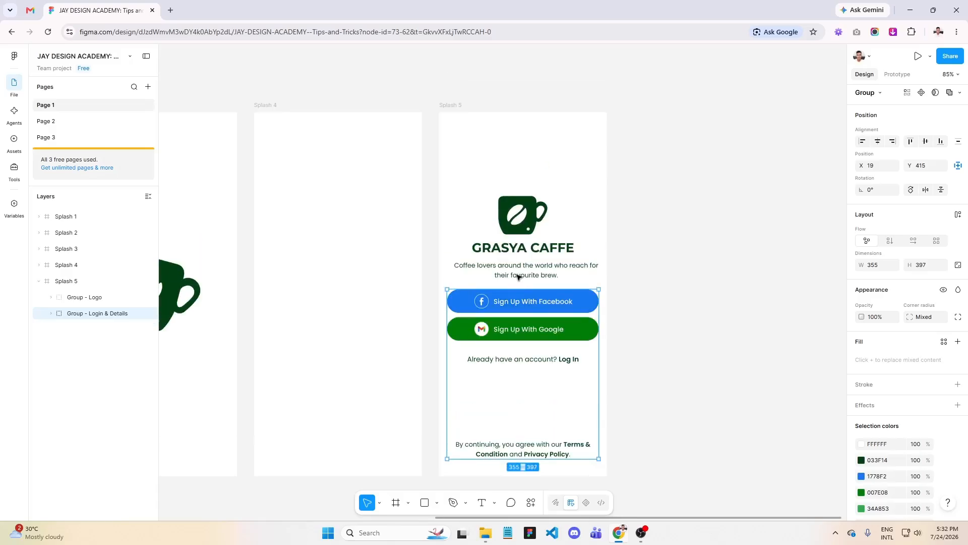
Move the "Group - Logo" group in Splash 5 straight up to Y 145, leaving more space above the sign-up buttons
click(525, 237)
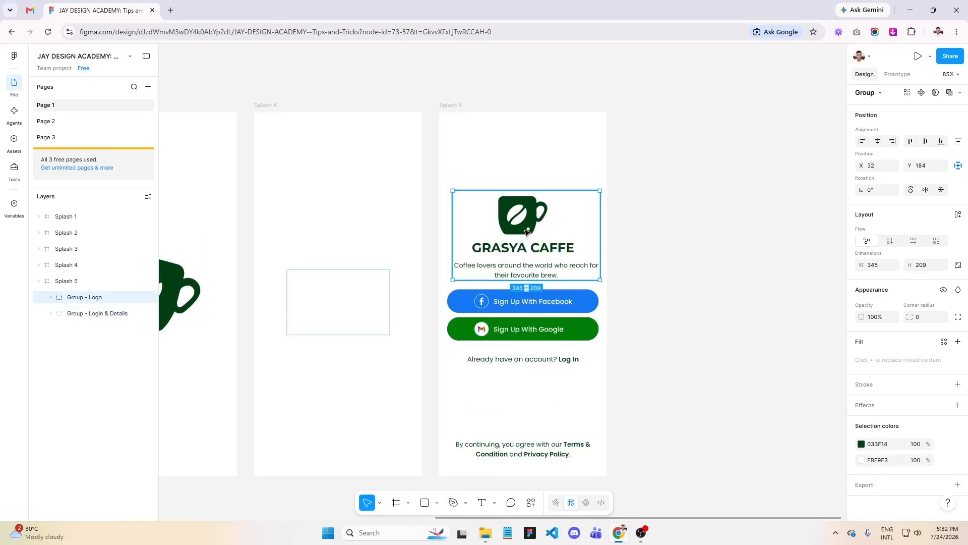
drag(526, 232, 526, 222)
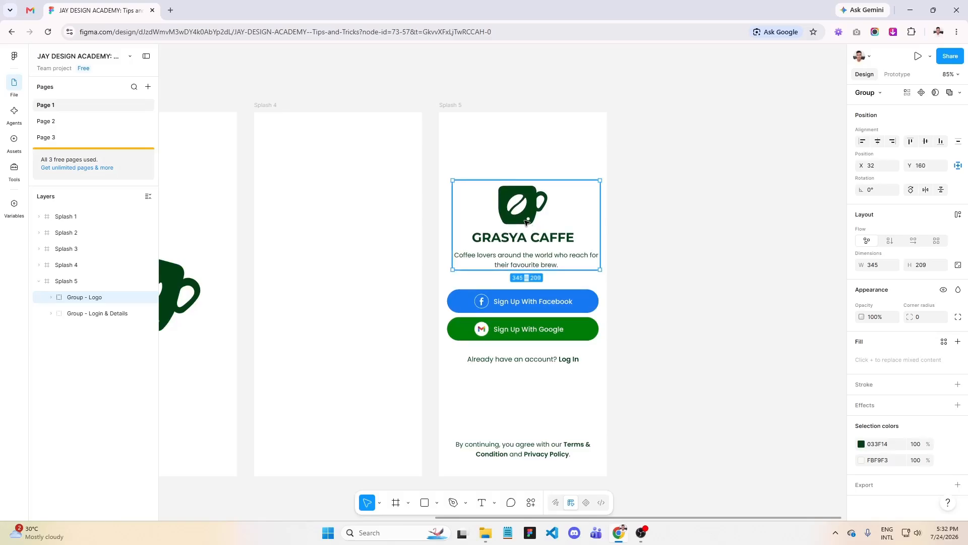
scroll(525, 220, down, 1)
drag(529, 200, 529, 196)
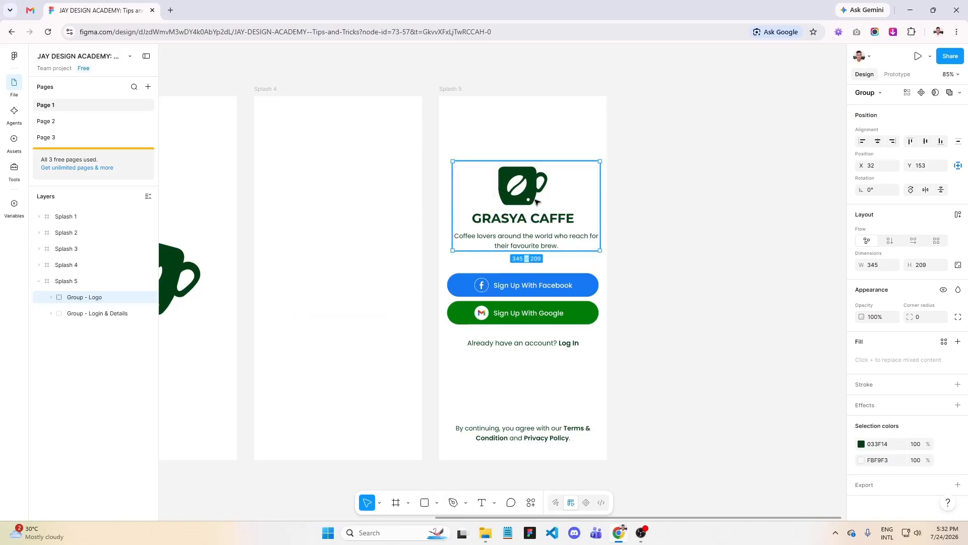
scroll(536, 201, down, 1)
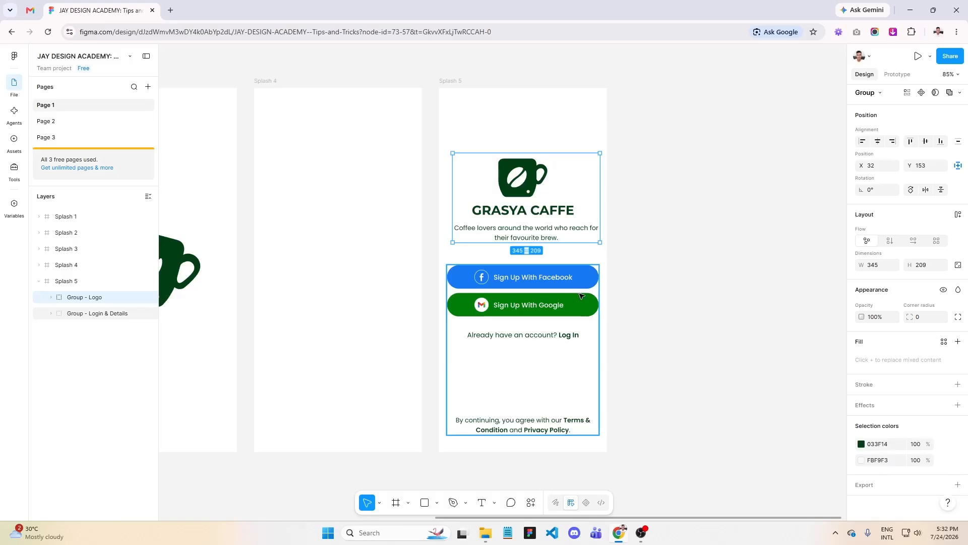
scroll(650, 203, up, 1)
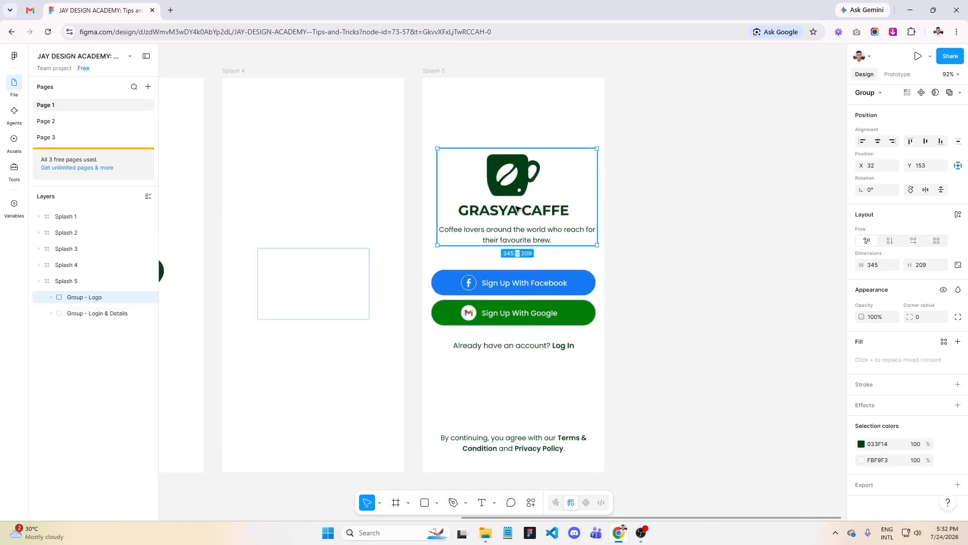
drag(518, 208, 520, 189)
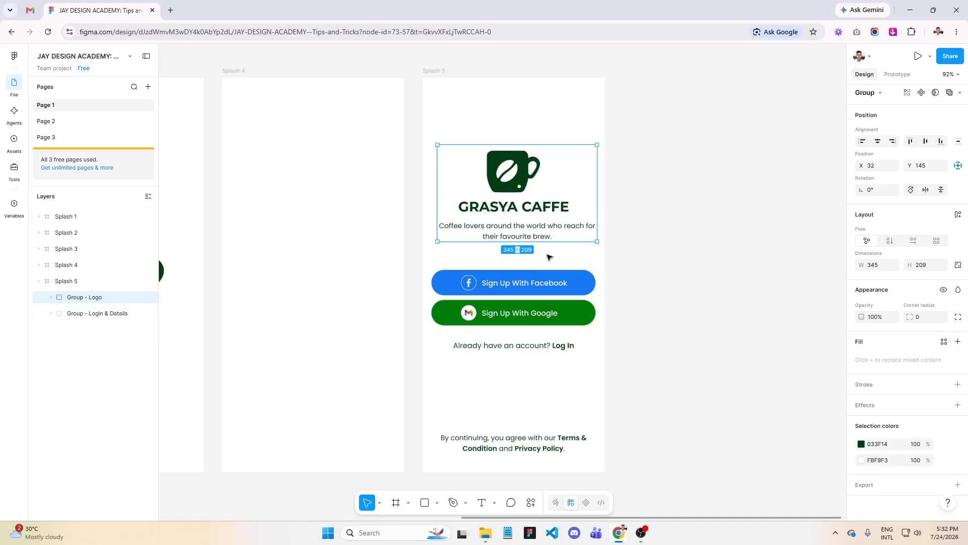
click(731, 286)
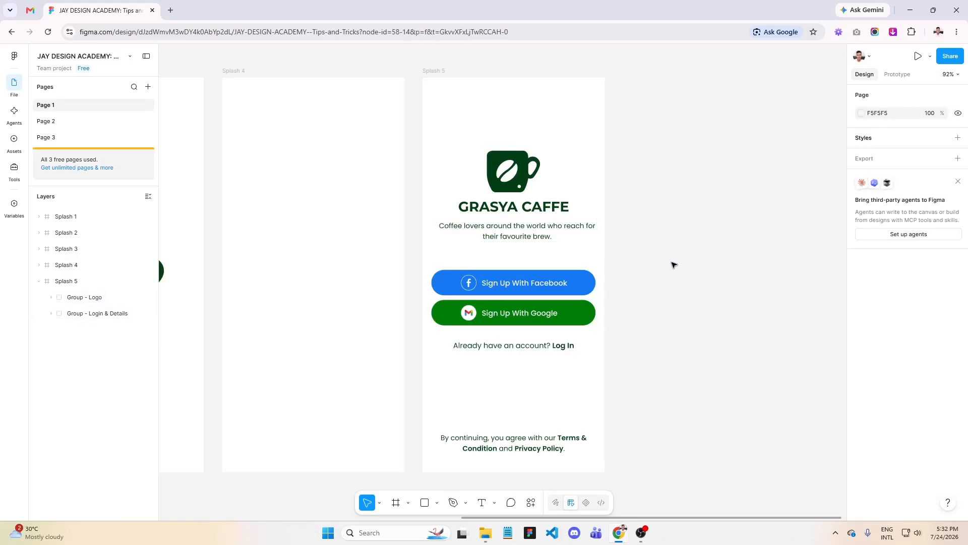
Unhide the "Group - Logo" group in the Splash 4 frame
scroll(674, 264, down, 2)
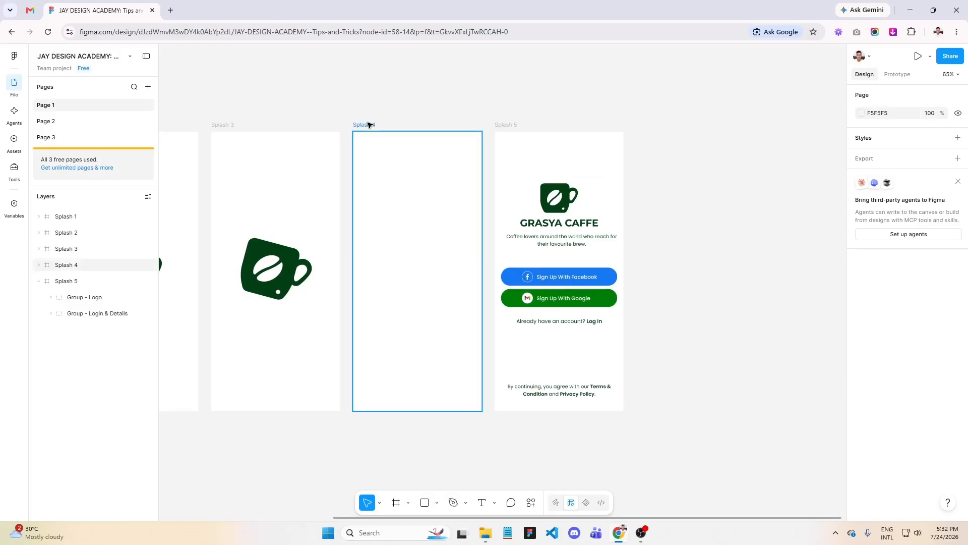
click(76, 265)
click(38, 265)
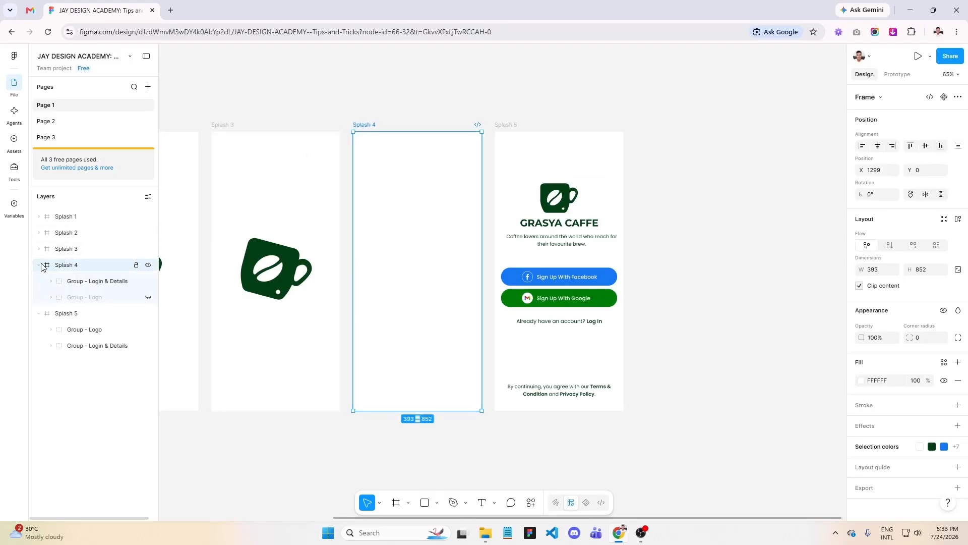
click(99, 298)
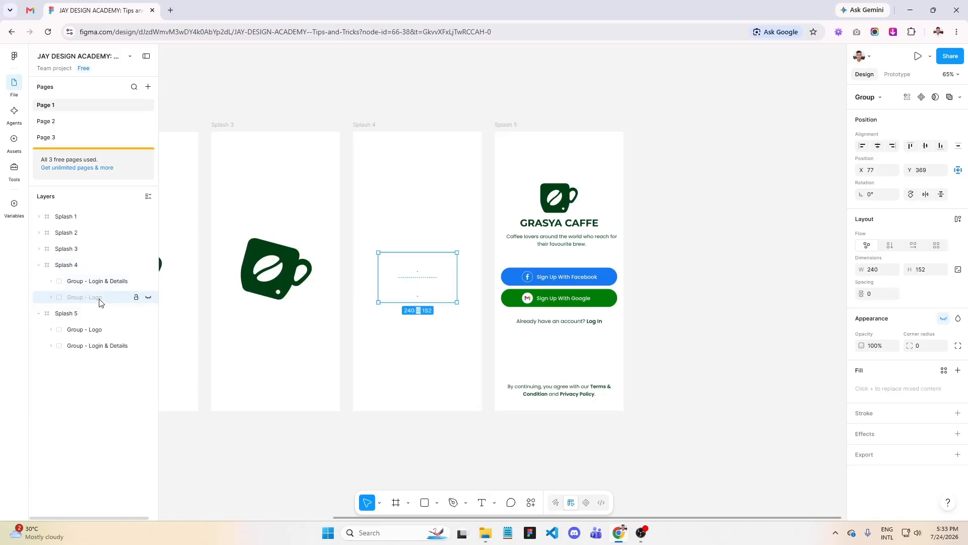
click(149, 299)
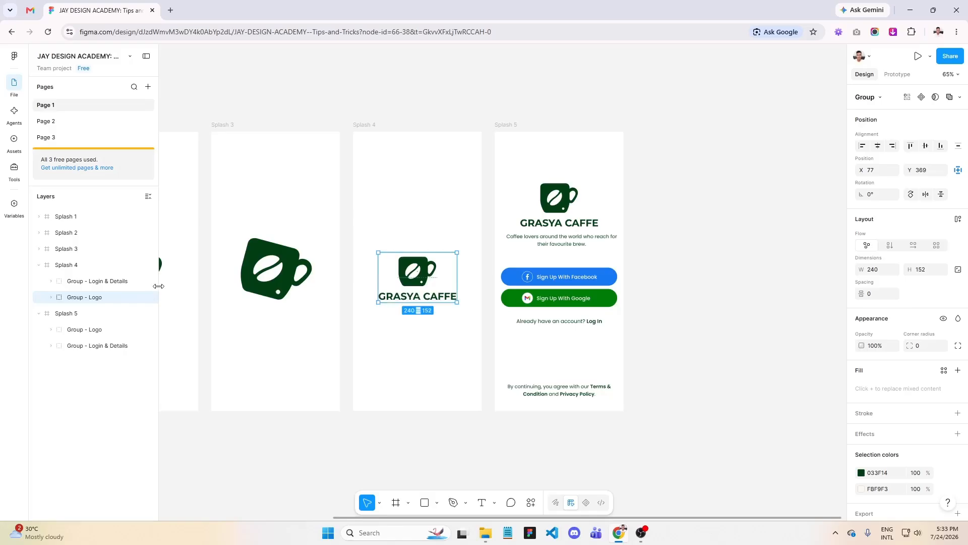
Order the "Group - Logo" group above the "Group - Login & Details" group in Splash 4
scroll(657, 124, down, 3)
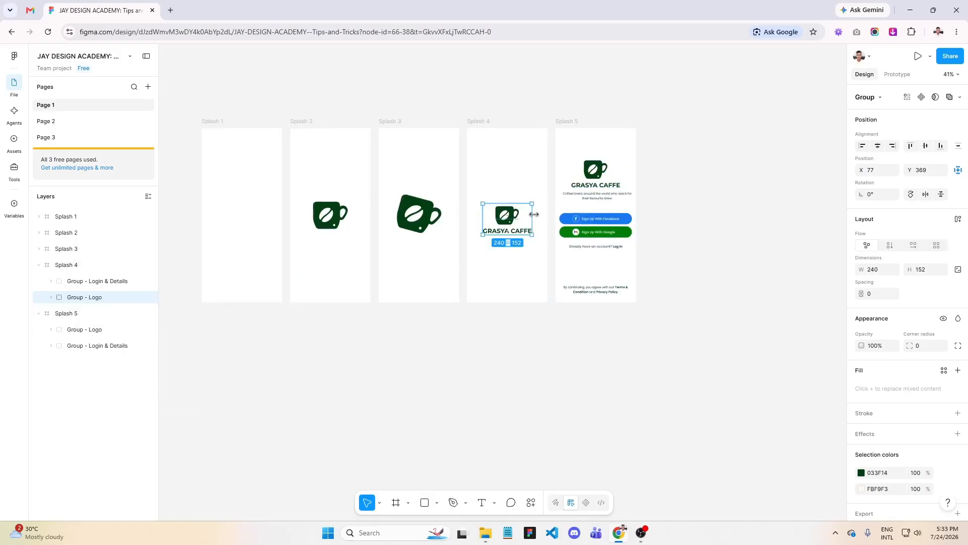
scroll(540, 208, up, 3)
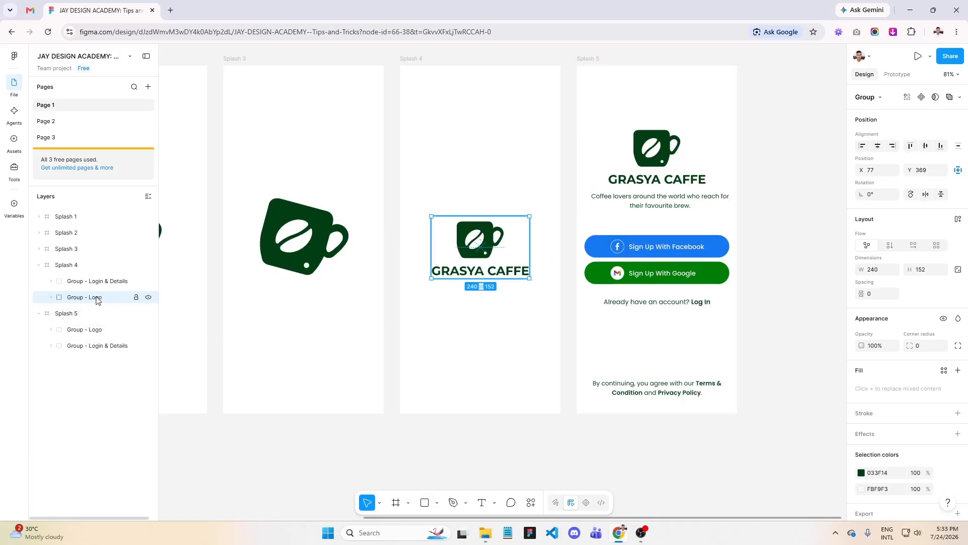
drag(98, 298, 97, 281)
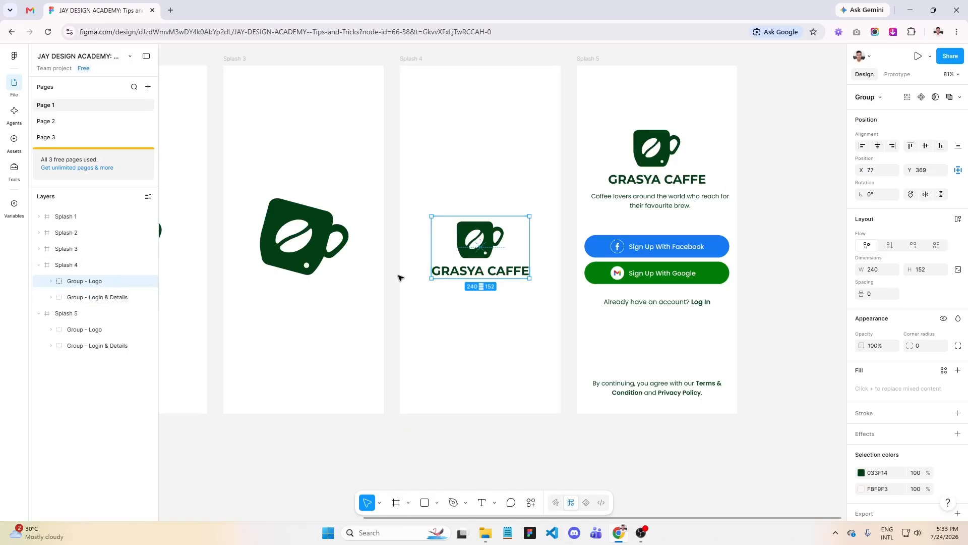
scroll(493, 262, down, 2)
scroll(722, 161, down, 3)
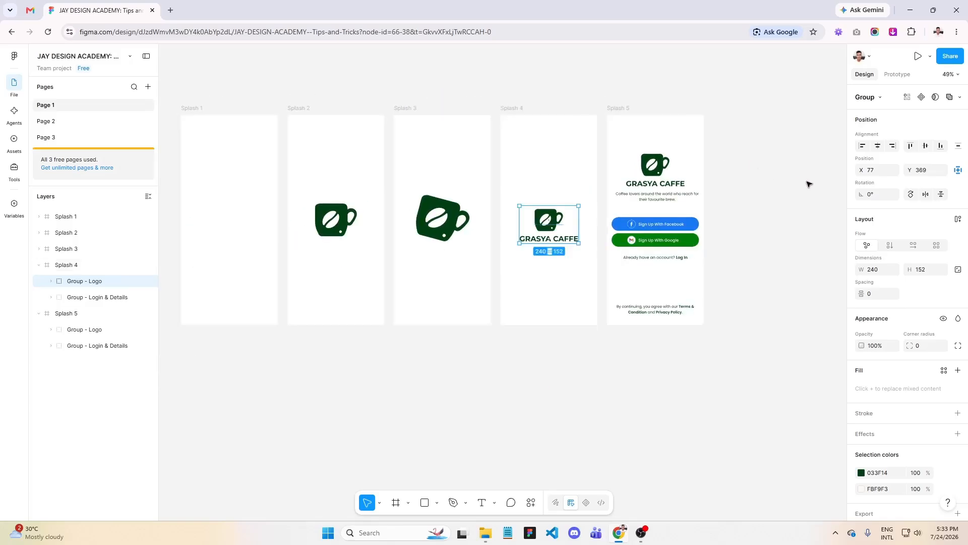
click(780, 181)
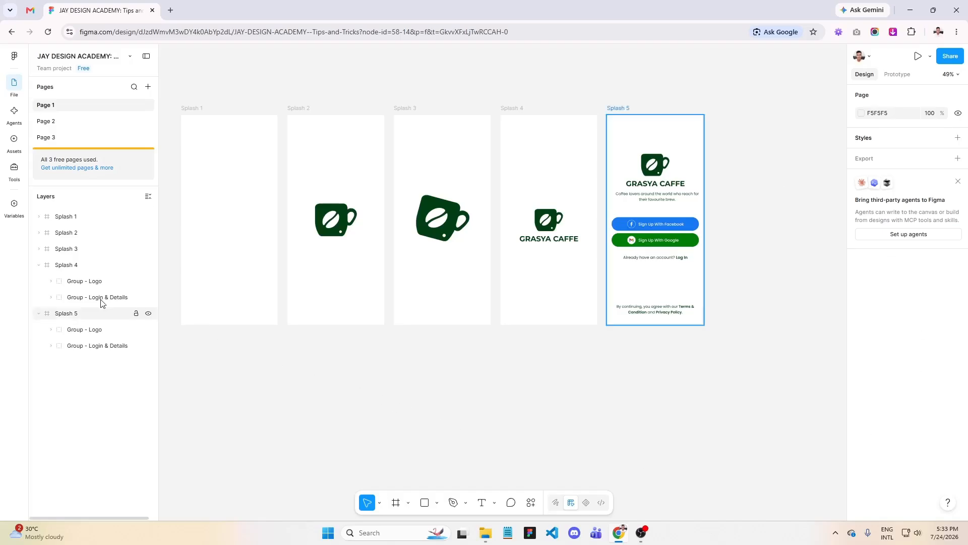
Collapse the Splash 4 and Splash 5 layers, and make Splash 1 a prototype flow starting point named "Start"
click(37, 266)
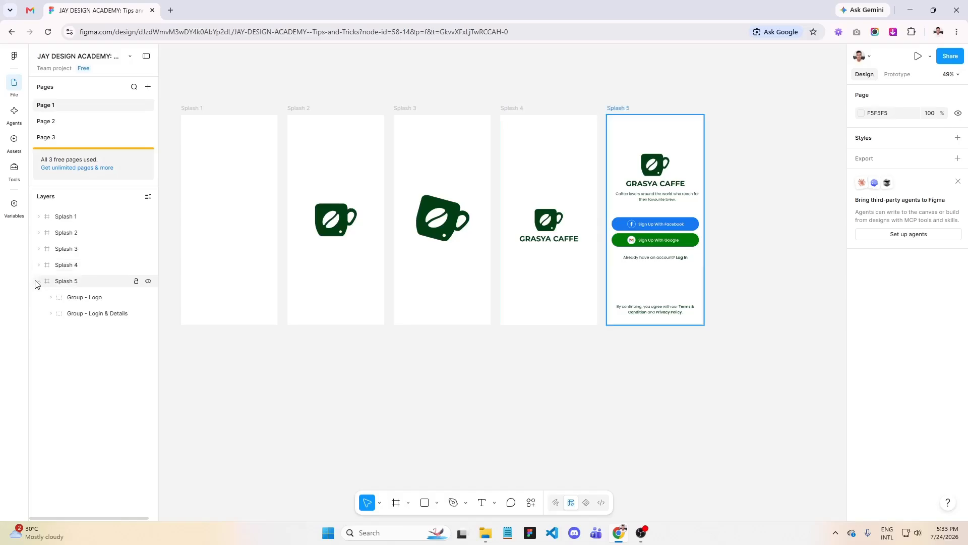
click(39, 282)
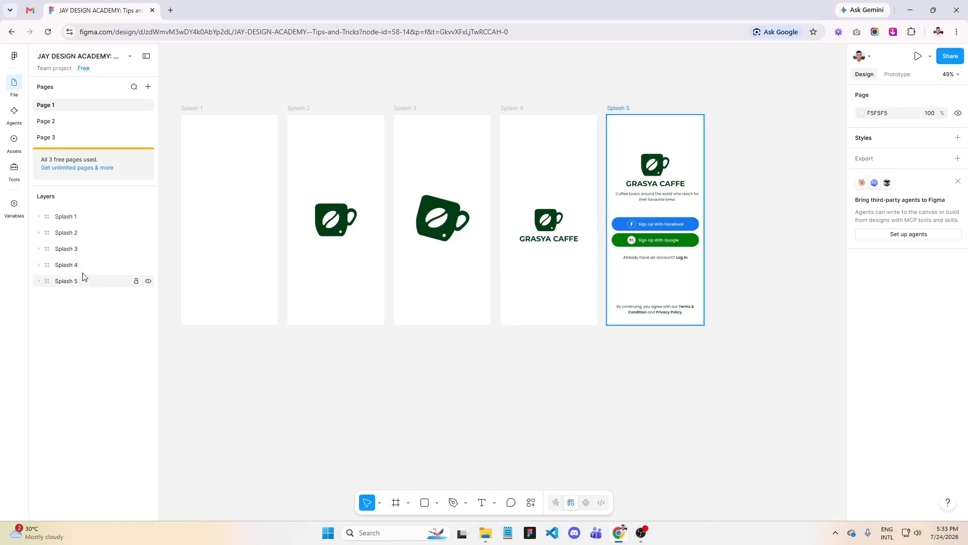
click(75, 219)
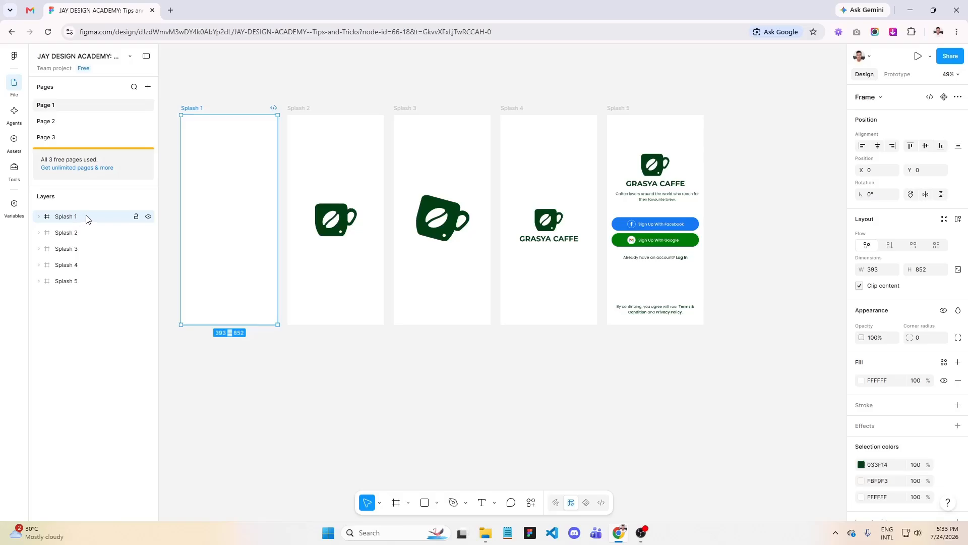
scroll(530, 101, down, 1)
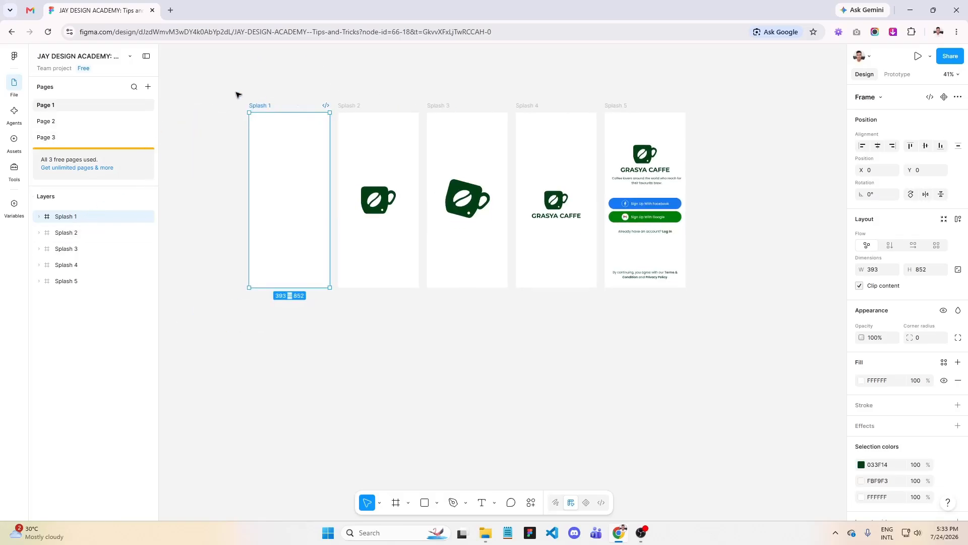
scroll(227, 95, up, 3)
scroll(234, 128, down, 1)
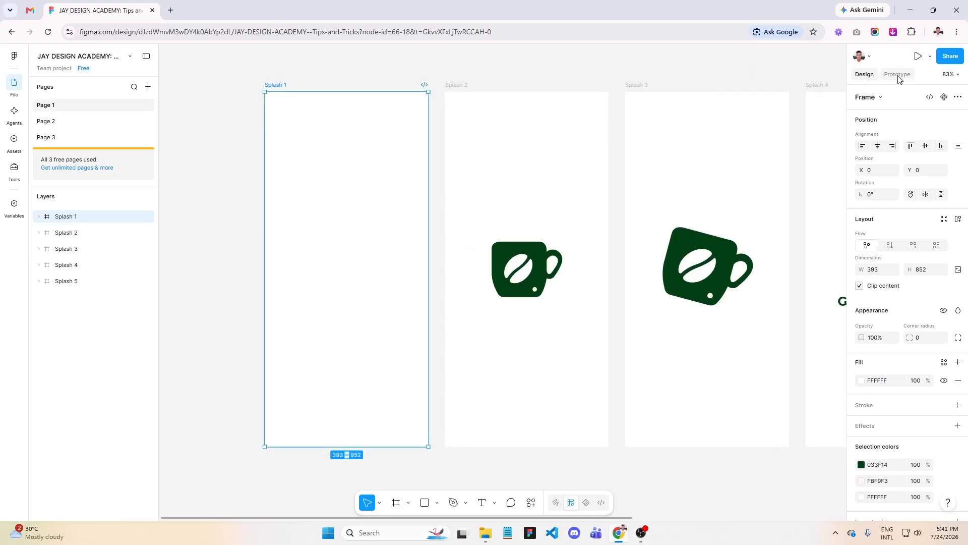
click(897, 75)
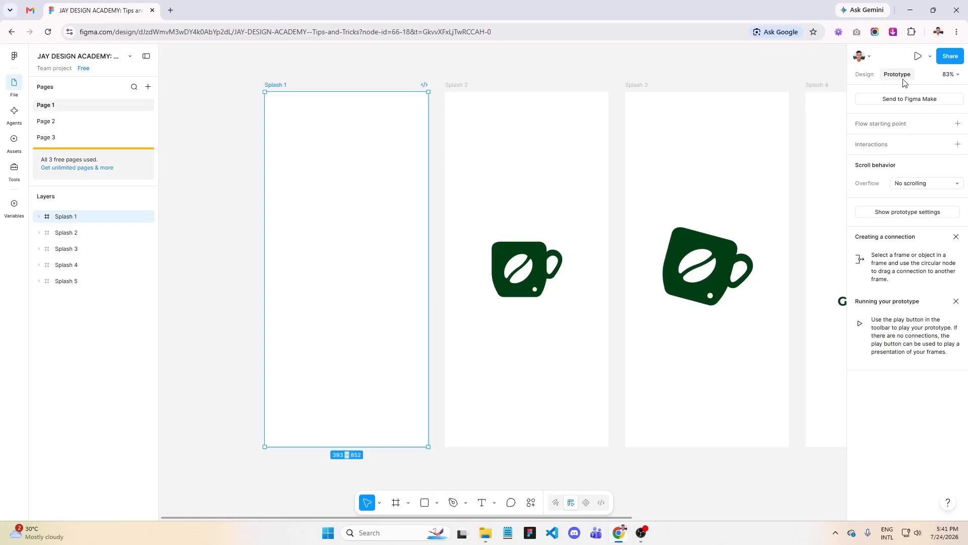
click(959, 124)
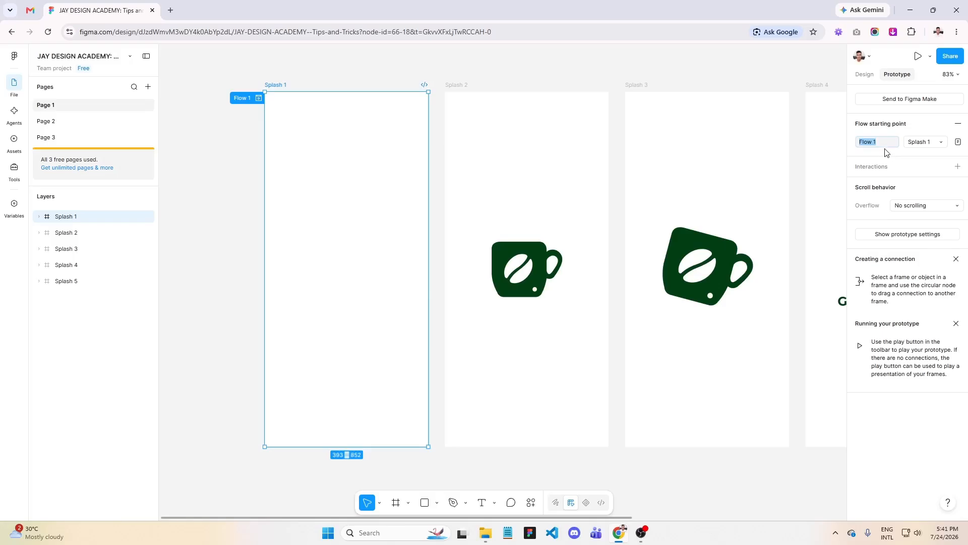
text(Start)
key(Return)
Add an interaction to Splash 1 that triggers after a delay of 300ms
click(957, 167)
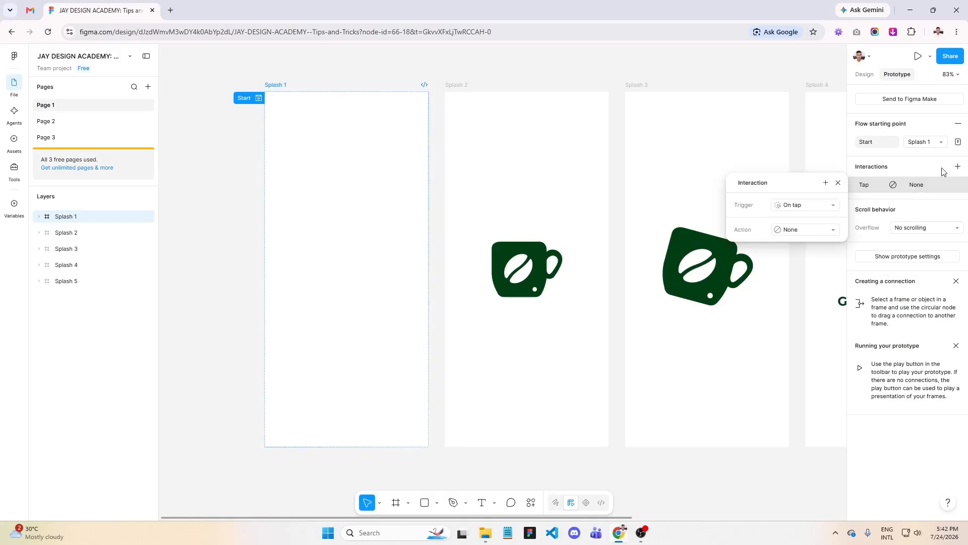
click(813, 206)
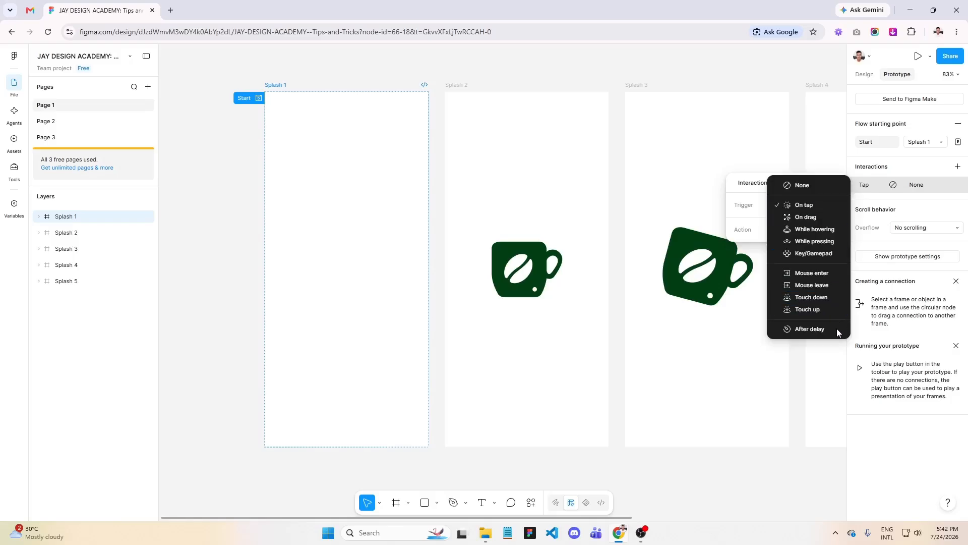
click(821, 329)
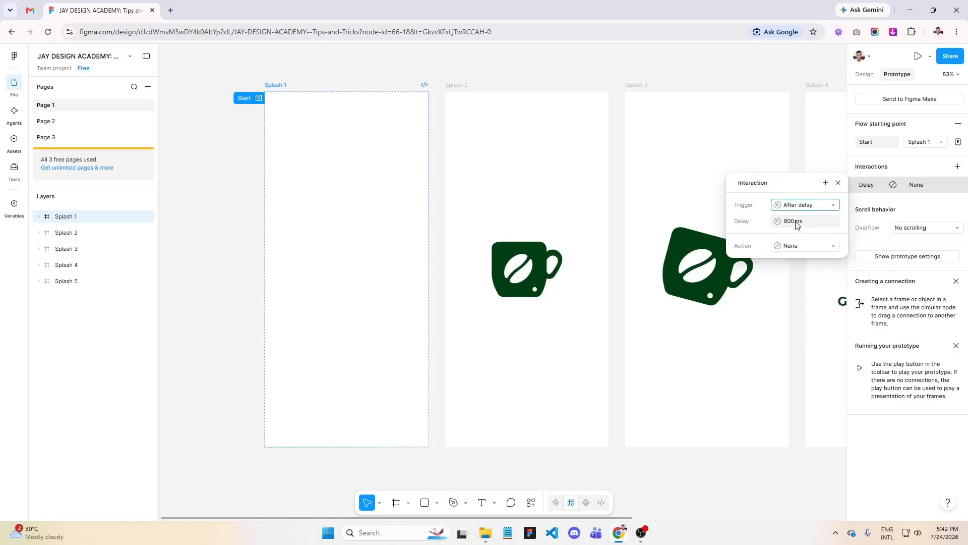
click(796, 225)
key(Left)
text(3)
key(Return)
Set the Splash 1 interaction's action to Navigate to, with Splash 2 as the destination
click(795, 247)
click(806, 264)
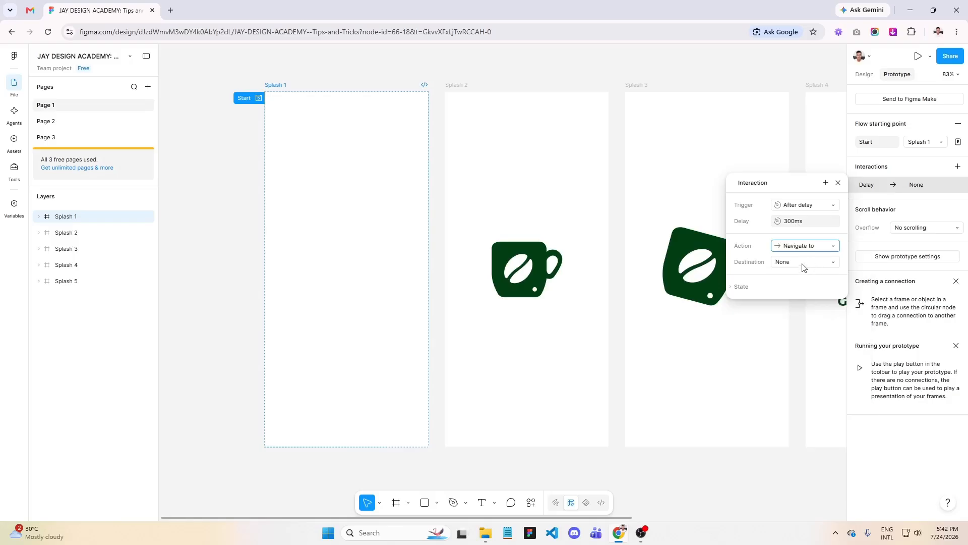
click(802, 264)
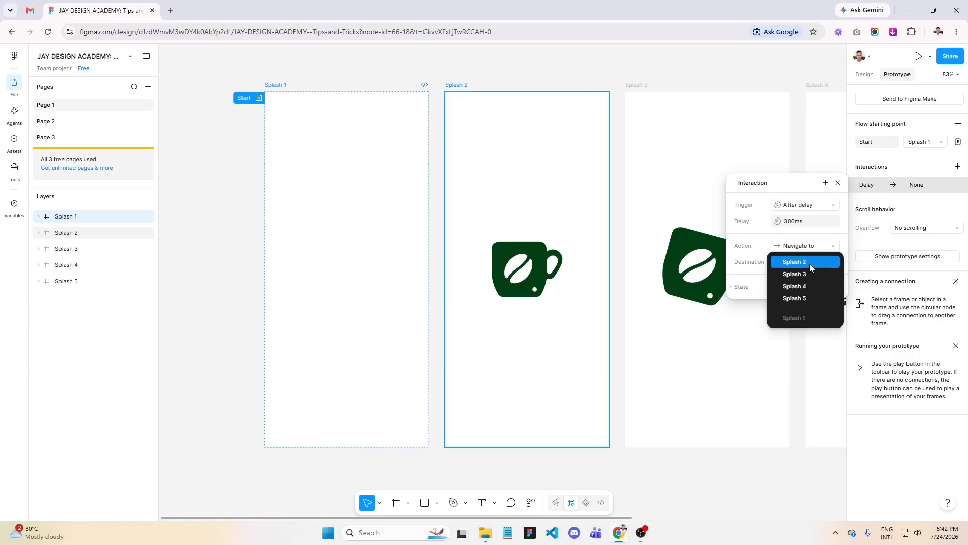
click(809, 263)
Give the Splash 1 to Splash 2 transition Smart animate with Ease in and out back easing, and change its duration
click(809, 285)
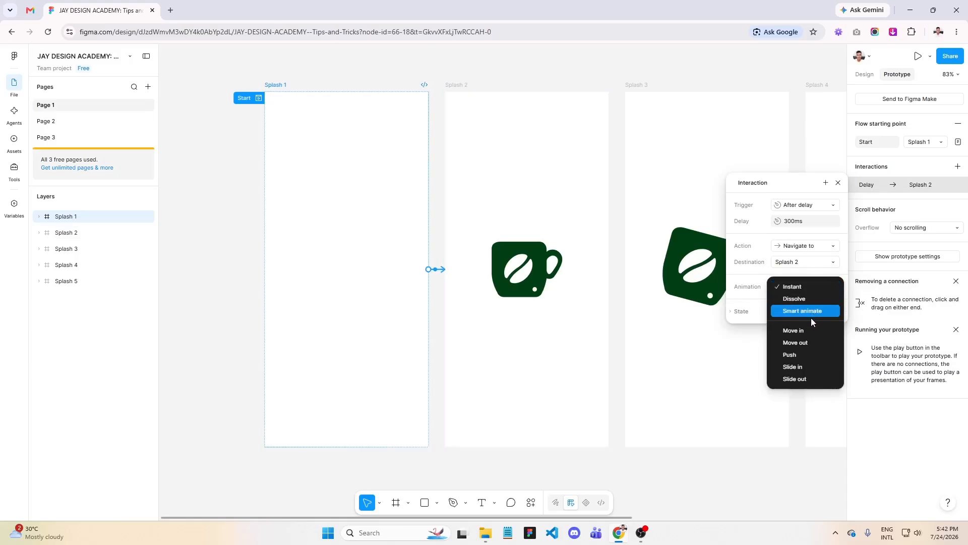
click(806, 311)
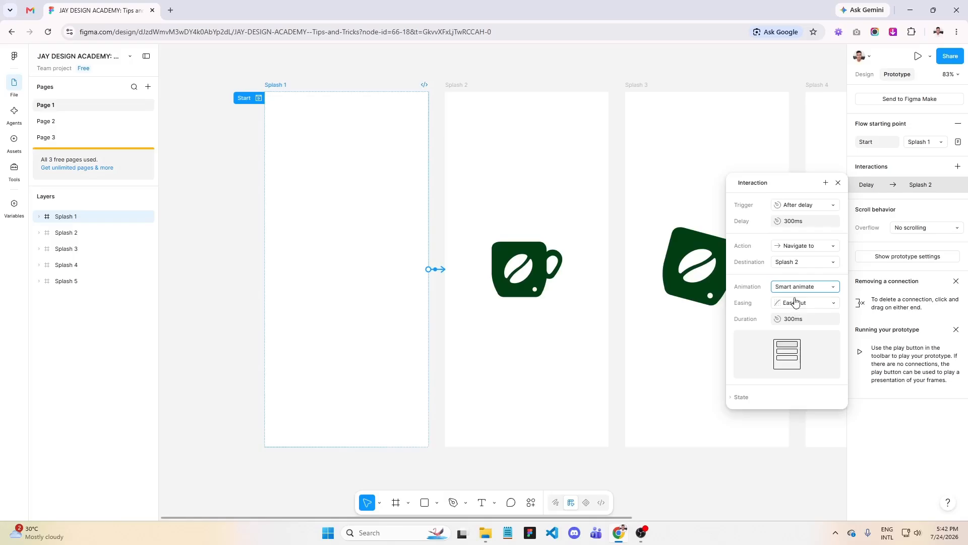
click(795, 309)
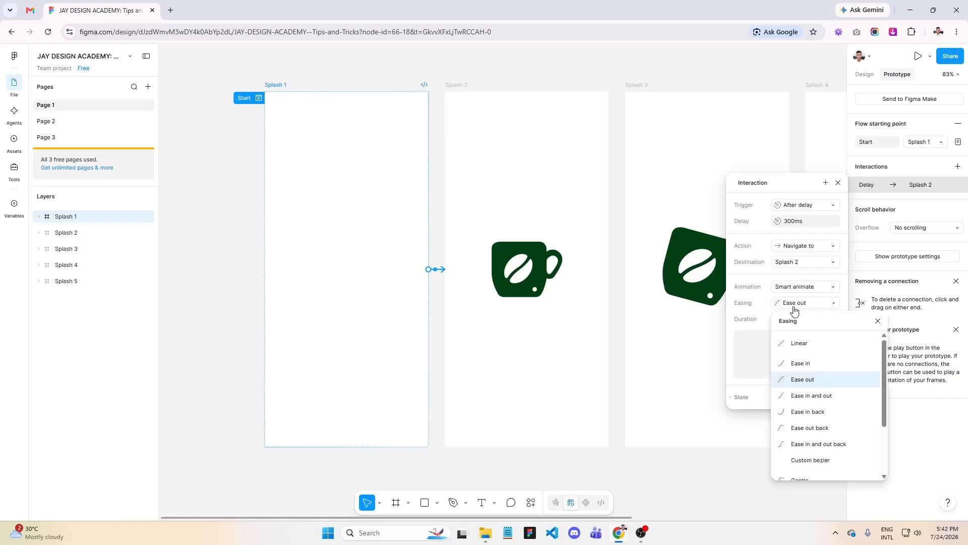
click(830, 444)
click(792, 322)
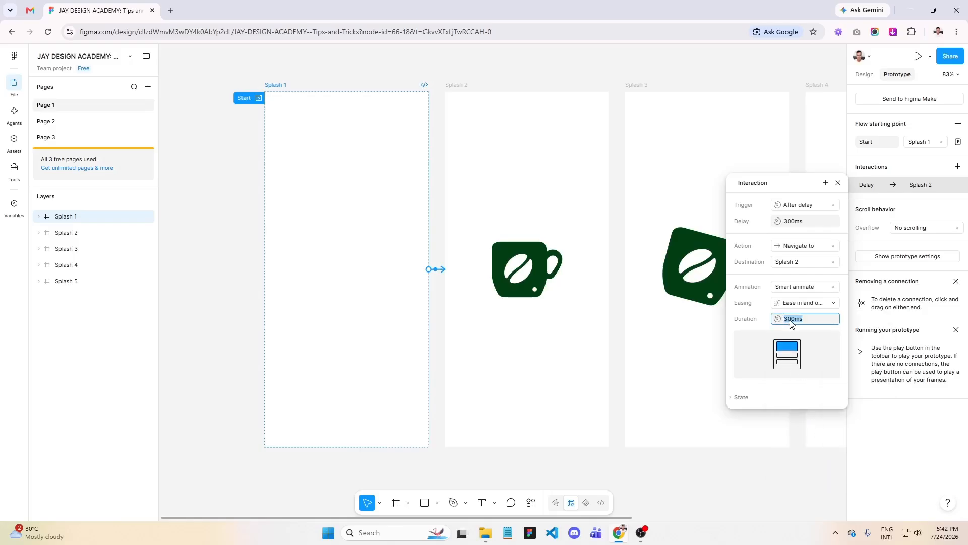
key(Left)
text(1)
key(Return)
click(838, 183)
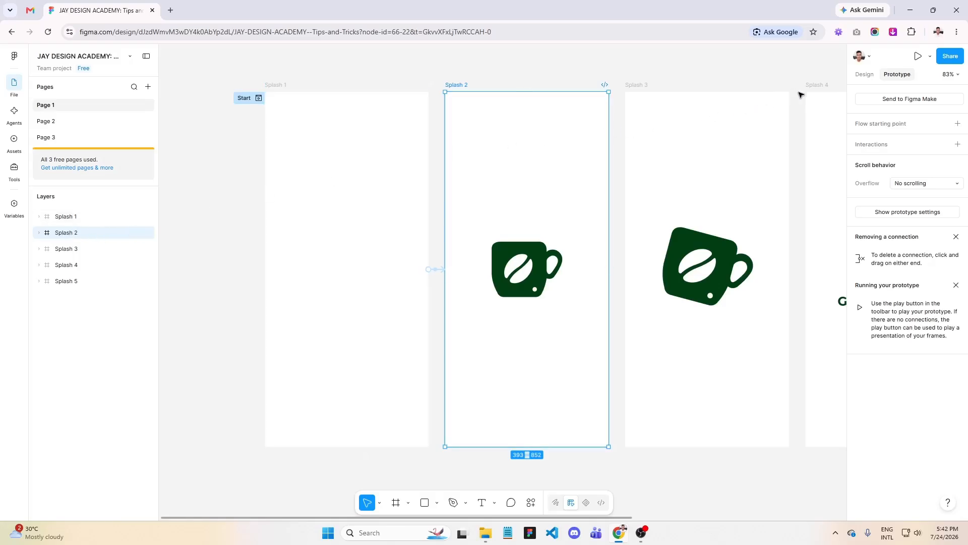
Add an interaction to Splash 2 that triggers after a delay of 100ms
click(958, 145)
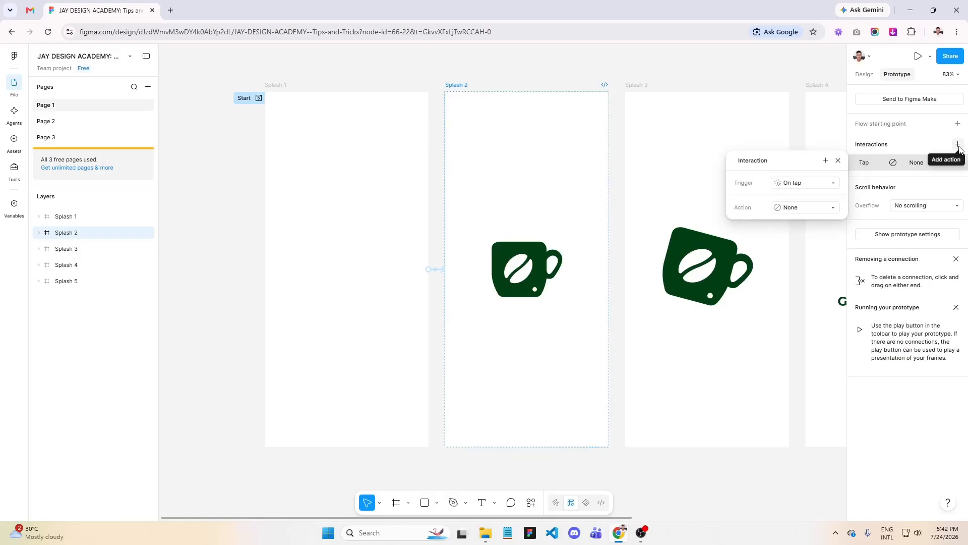
click(813, 184)
click(809, 302)
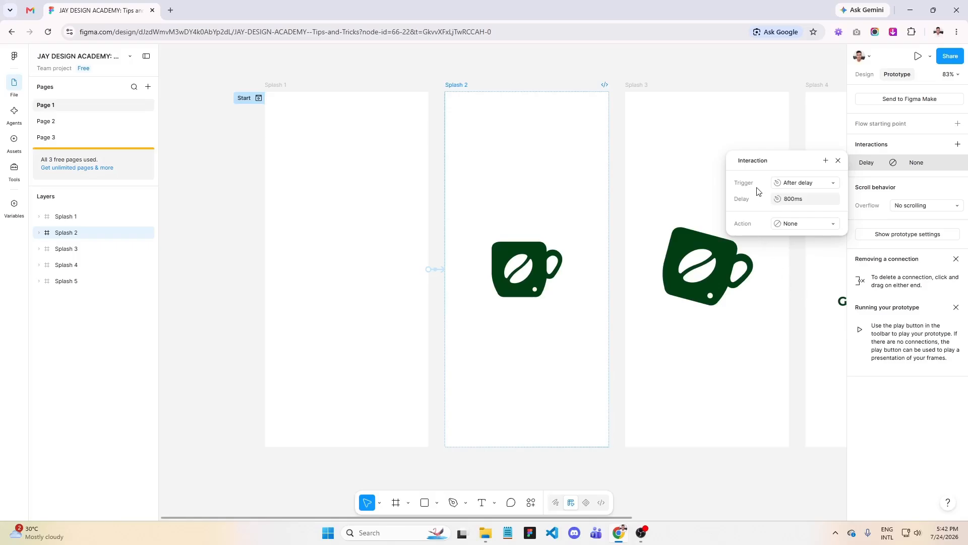
click(787, 202)
click(787, 202)
key(Return)
Set the Splash 2 interaction's action to Navigate to, with Splash 3 as the destination
click(799, 222)
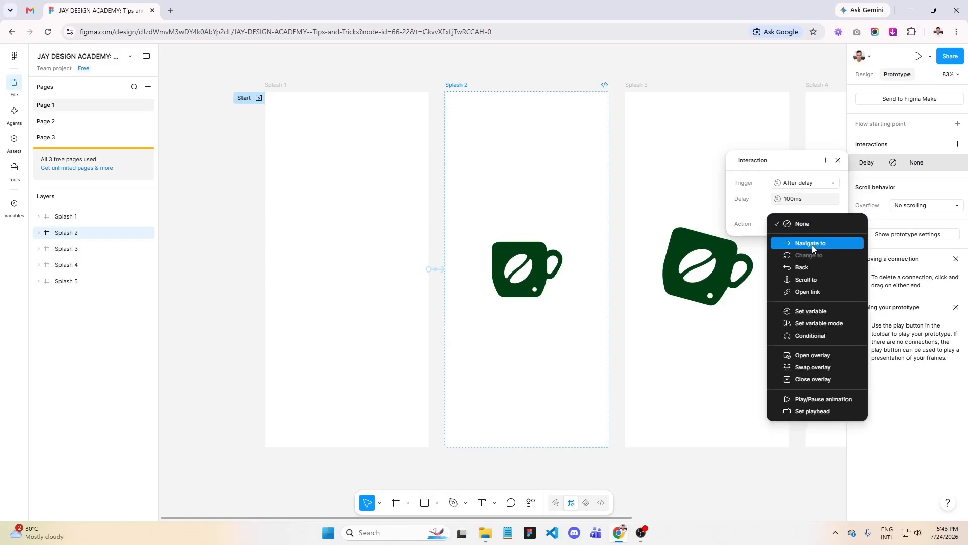
click(812, 244)
click(813, 241)
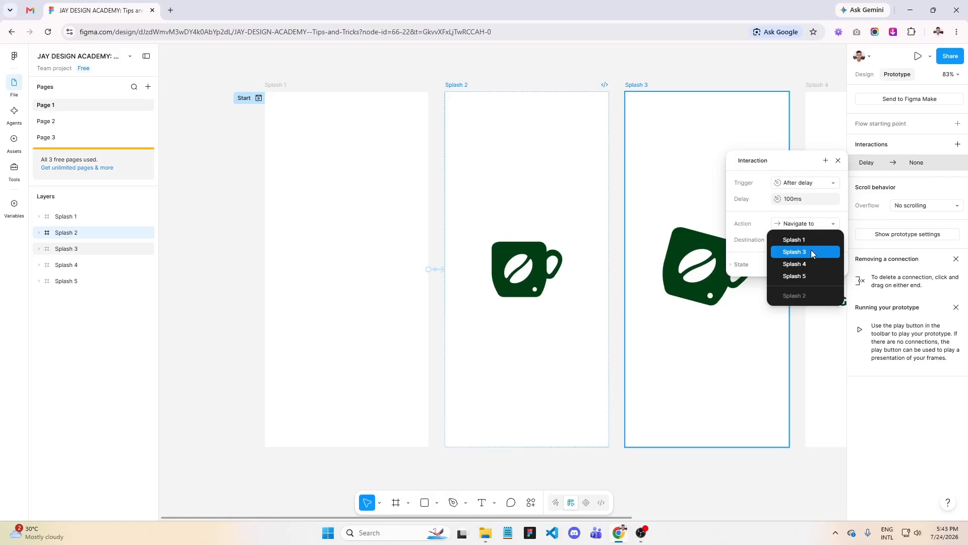
click(810, 251)
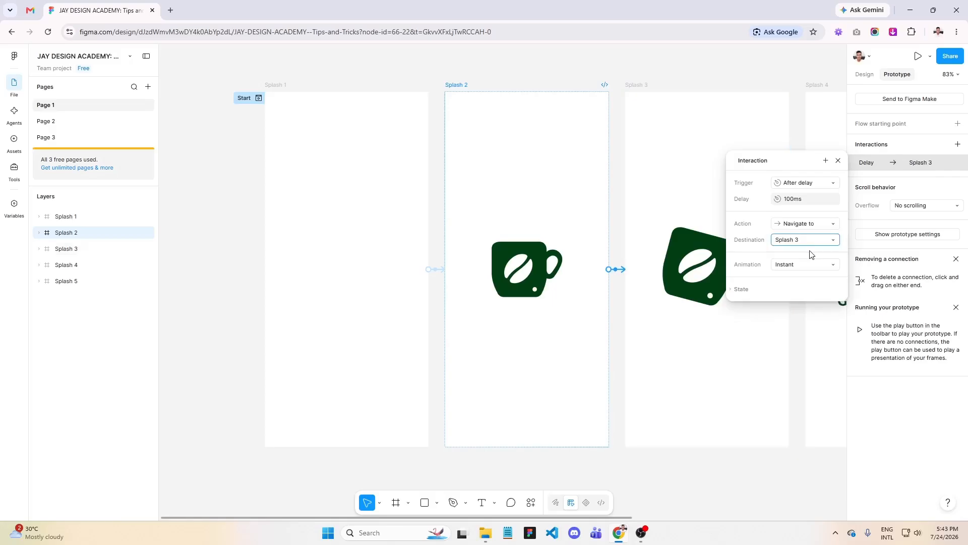
Give the Splash 2 to Splash 3 transition Smart animate with Ease in and out back easing, and change its duration
click(790, 268)
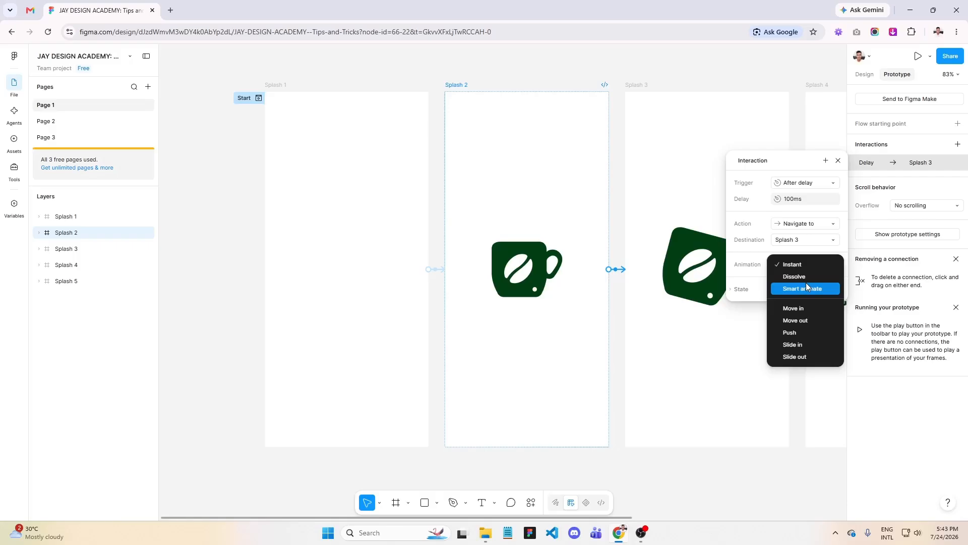
click(805, 284)
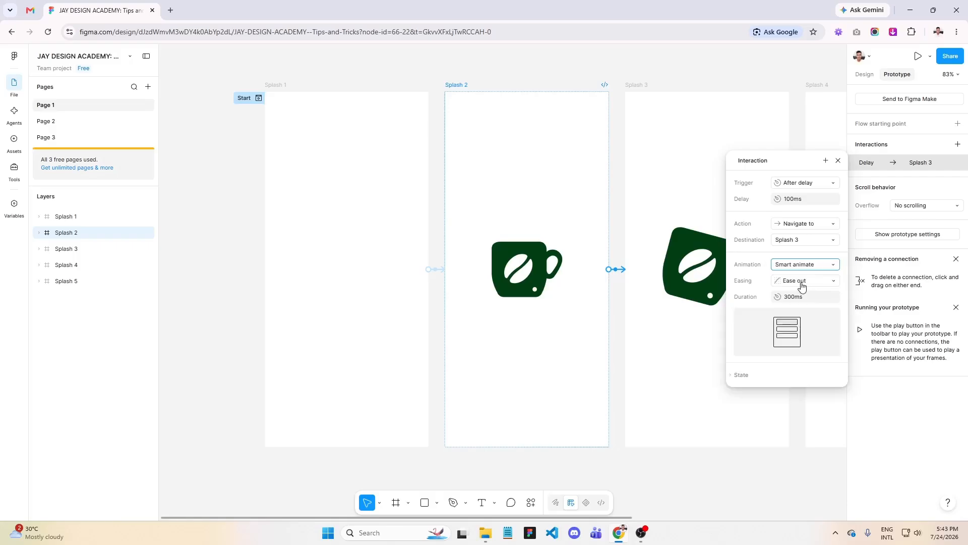
click(802, 283)
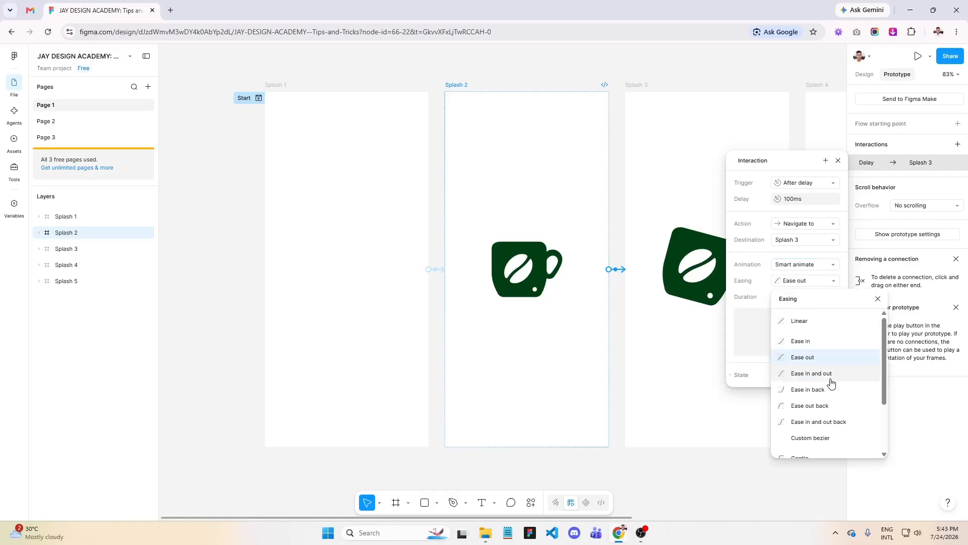
click(824, 422)
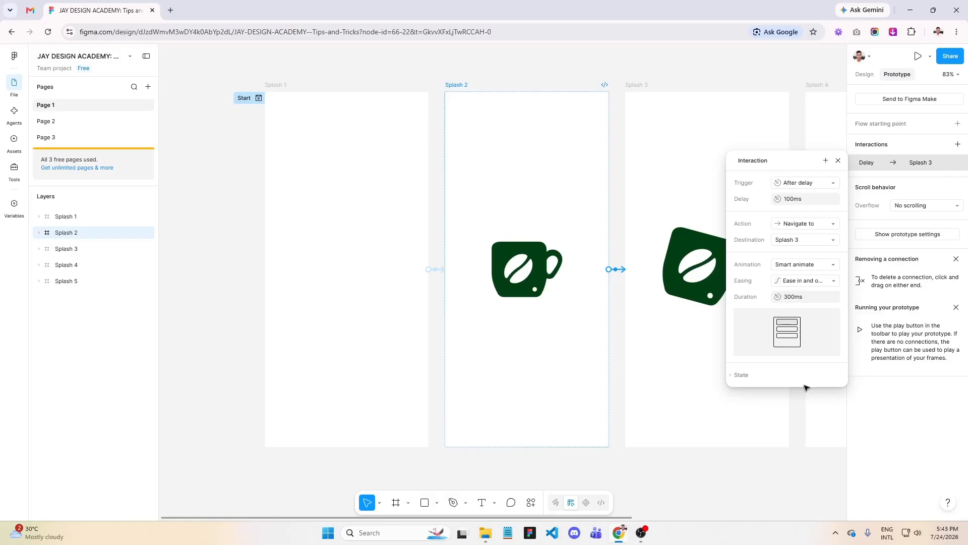
click(792, 299)
key(Left)
text(9)
key(Return)
click(840, 162)
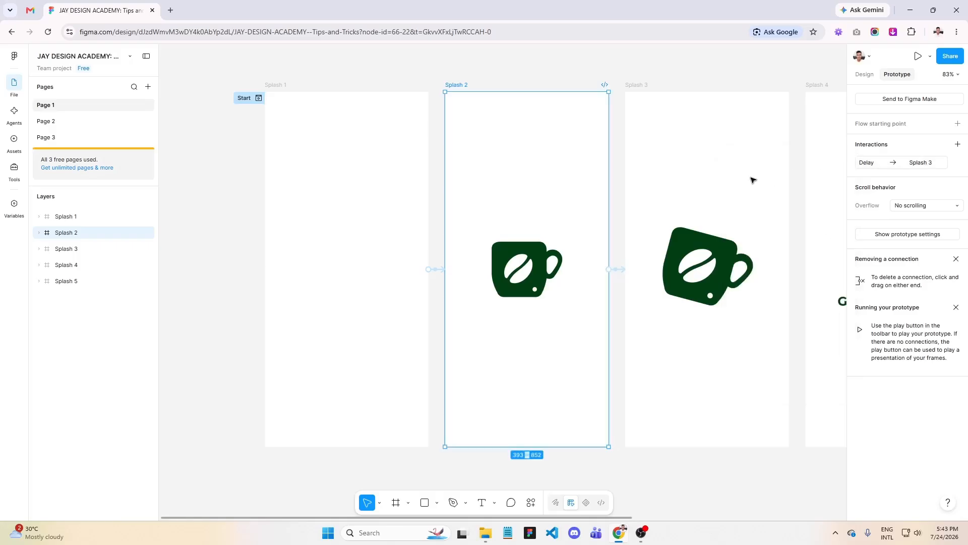
Add an interaction to the Splash 3 frame with an After delay trigger
click(76, 252)
scroll(290, 220, down, 3)
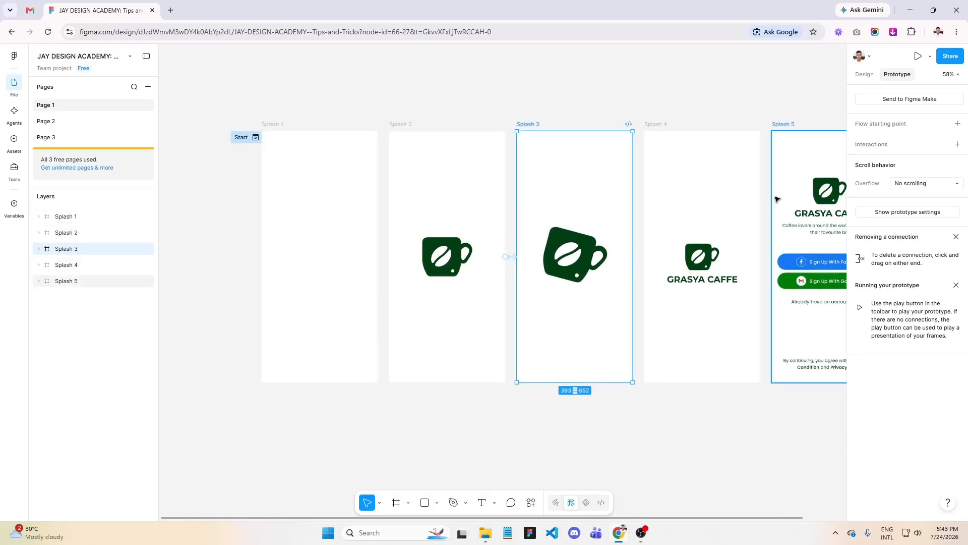
scroll(777, 199, up, 3)
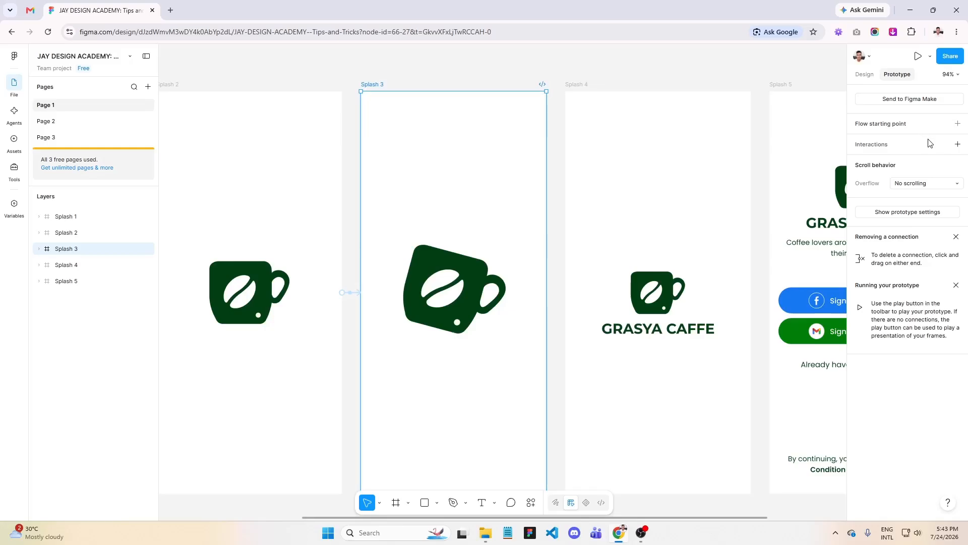
click(957, 145)
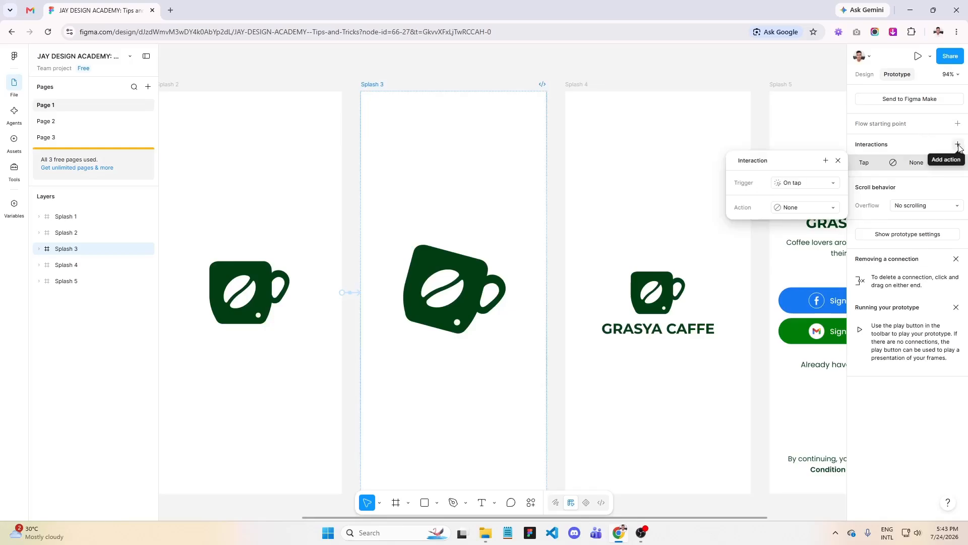
click(803, 183)
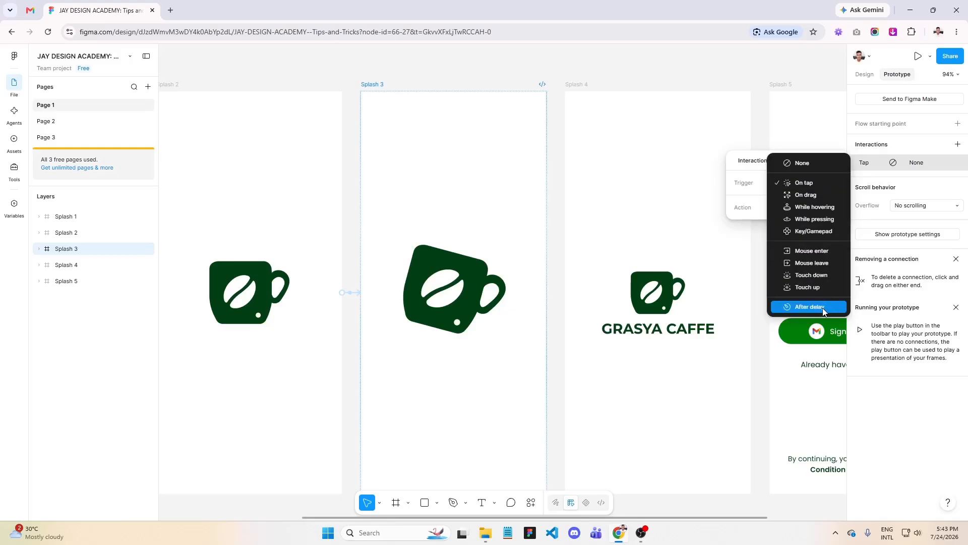
click(809, 307)
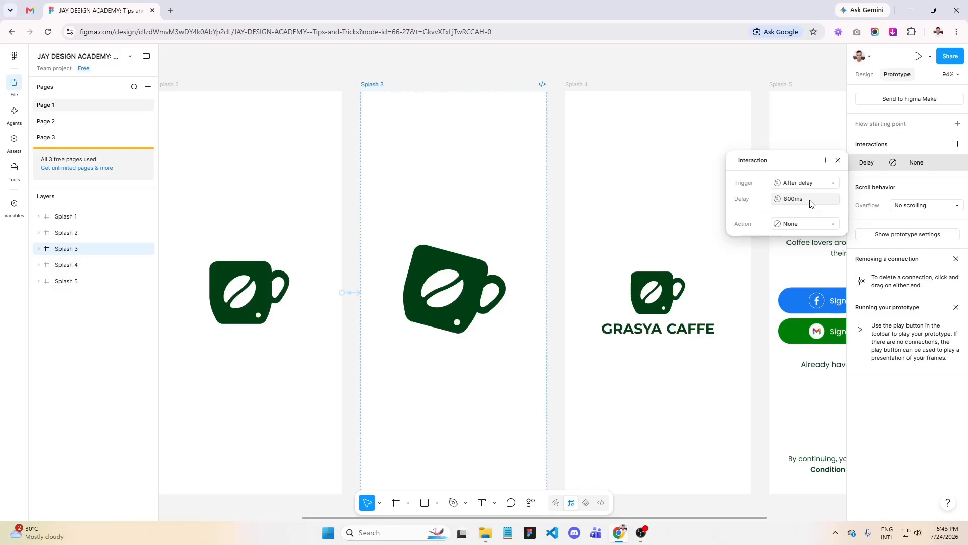
Set the Splash 3 interaction's action to Navigate to, with Splash 4 as the destination
click(812, 223)
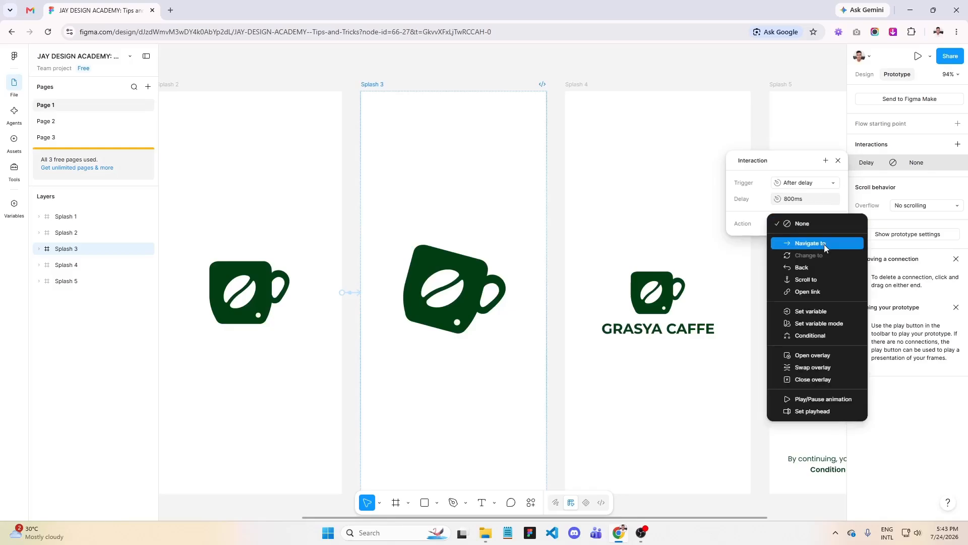
click(824, 244)
click(813, 241)
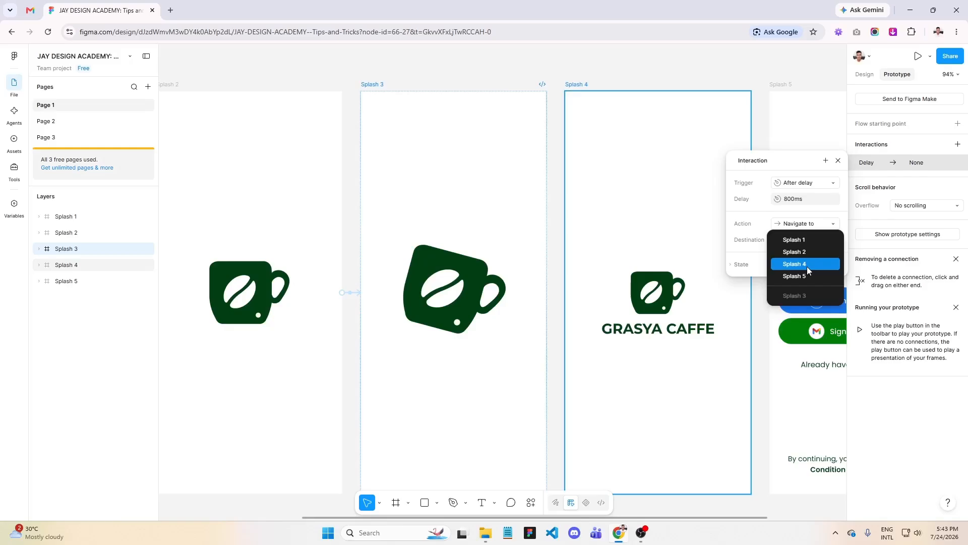
click(807, 267)
Give the Splash 3 to Splash 4 transition Smart animate with Ease in and out easing
click(813, 265)
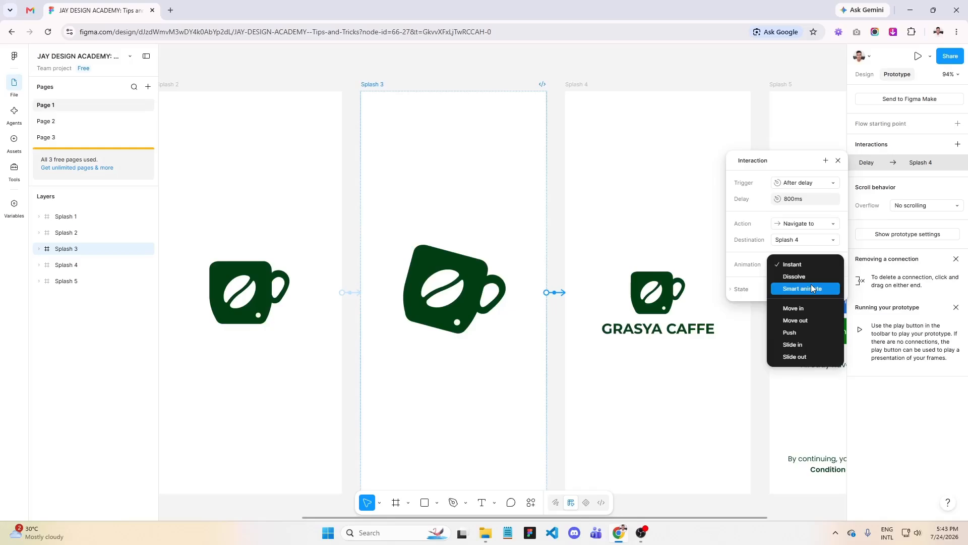
click(811, 285)
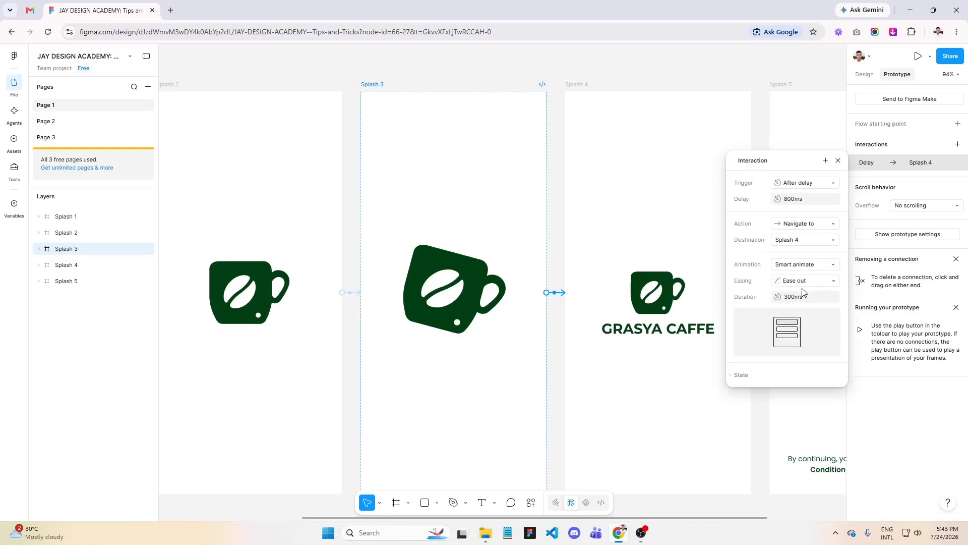
click(798, 281)
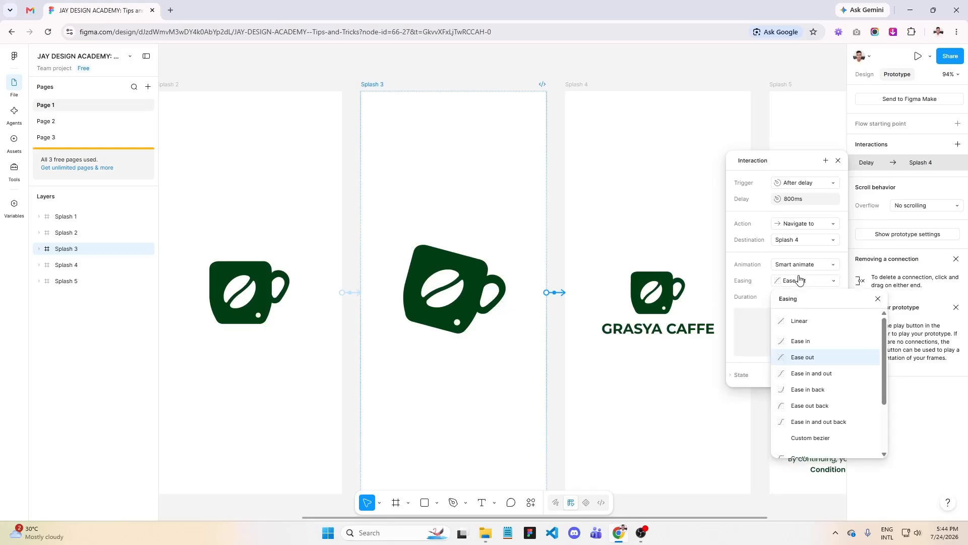
click(832, 375)
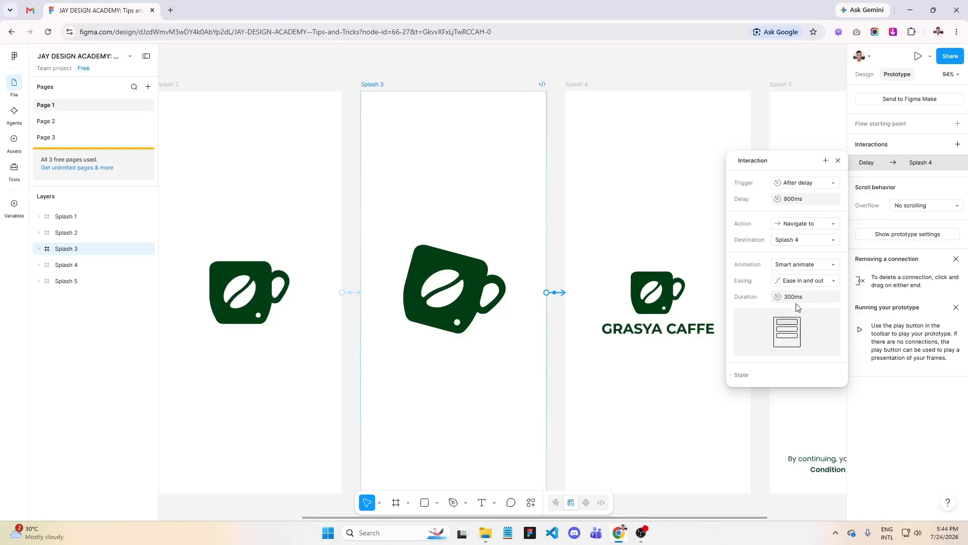
click(838, 161)
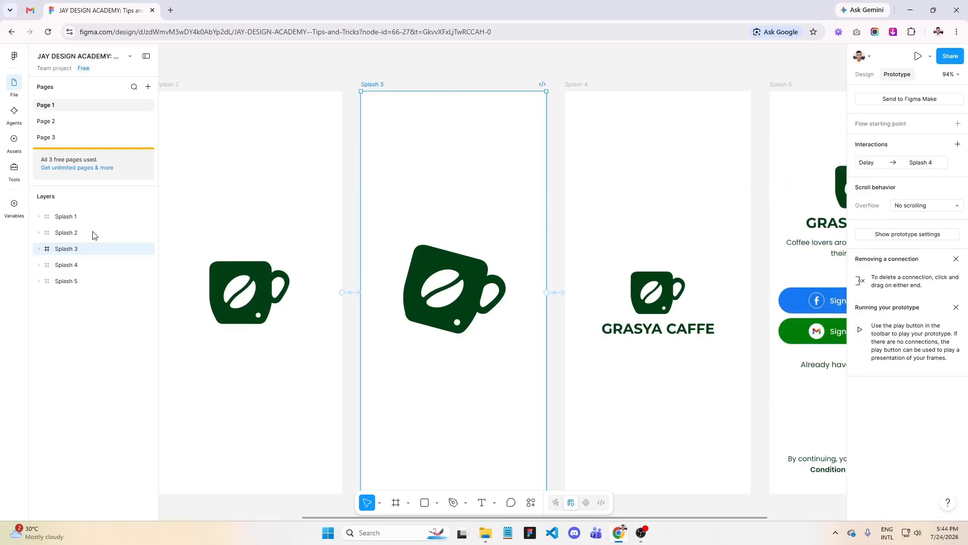
Add an interaction to the Splash 4 frame with an After delay trigger
click(72, 267)
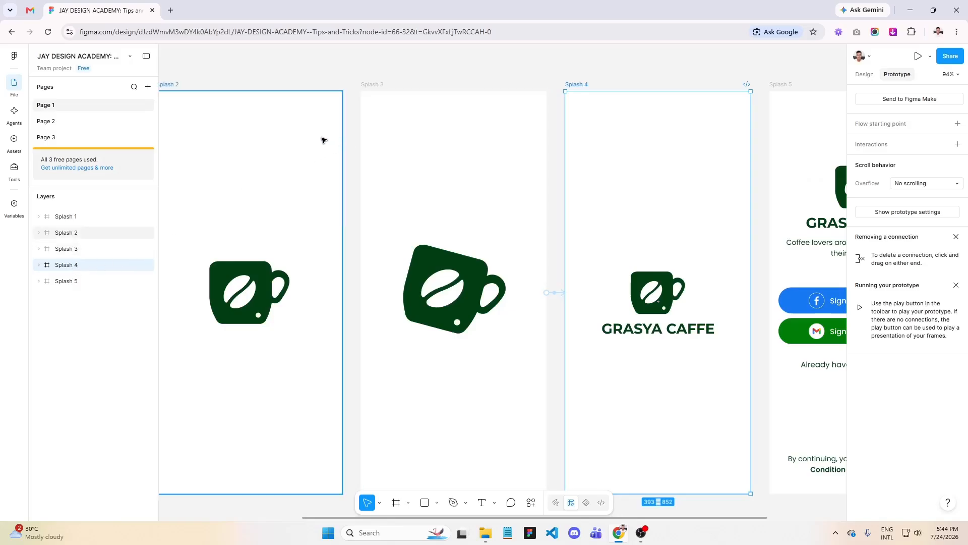
scroll(323, 137, down, 3)
scroll(635, 108, up, 4)
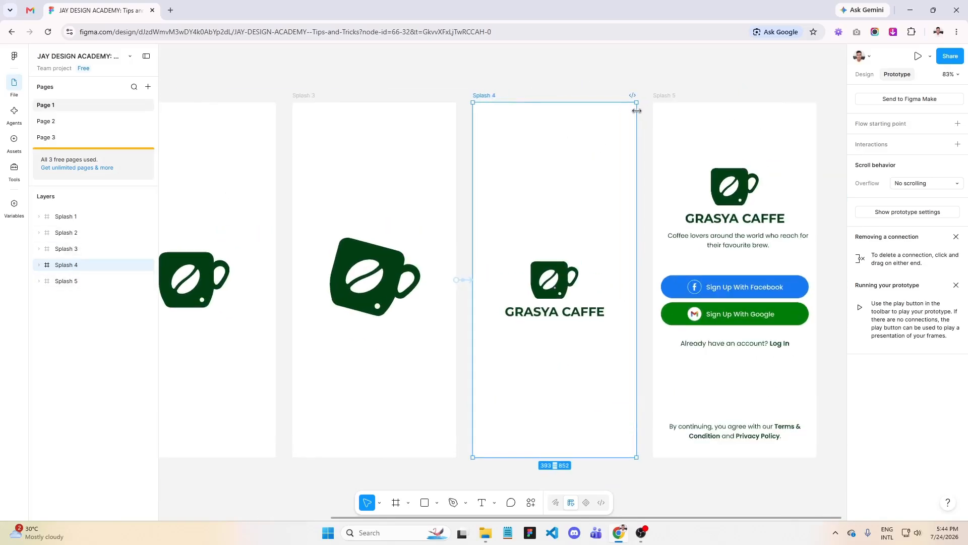
scroll(577, 91, down, 4)
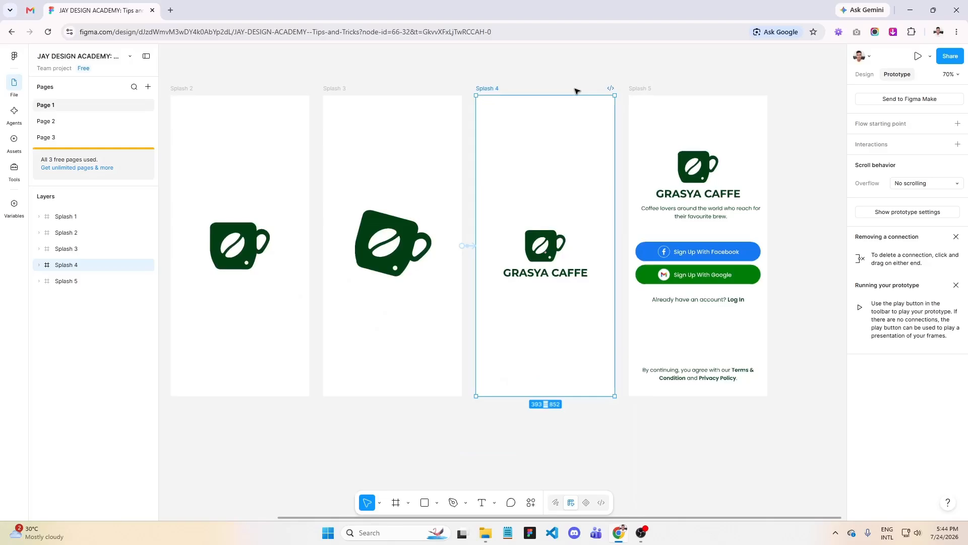
scroll(577, 86, up, 2)
scroll(576, 87, up, 1)
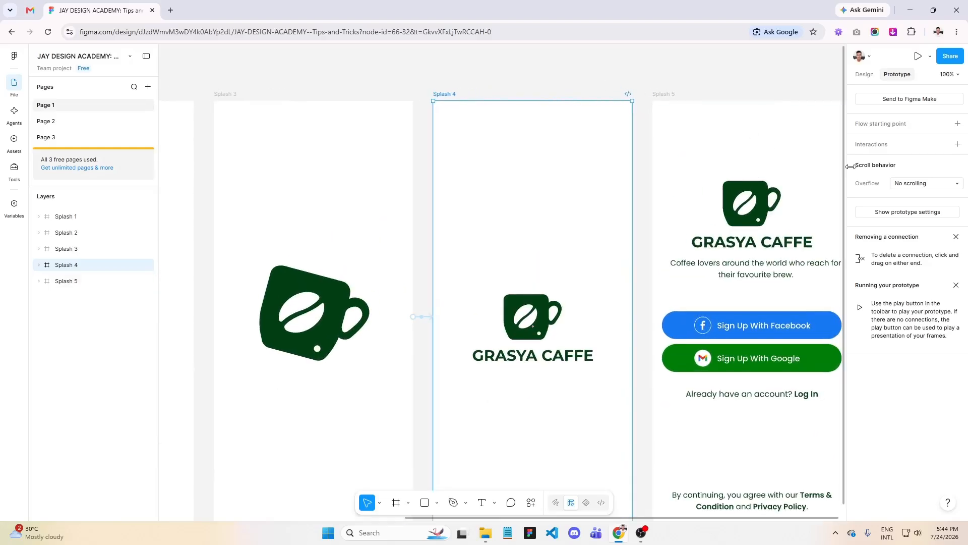
click(958, 145)
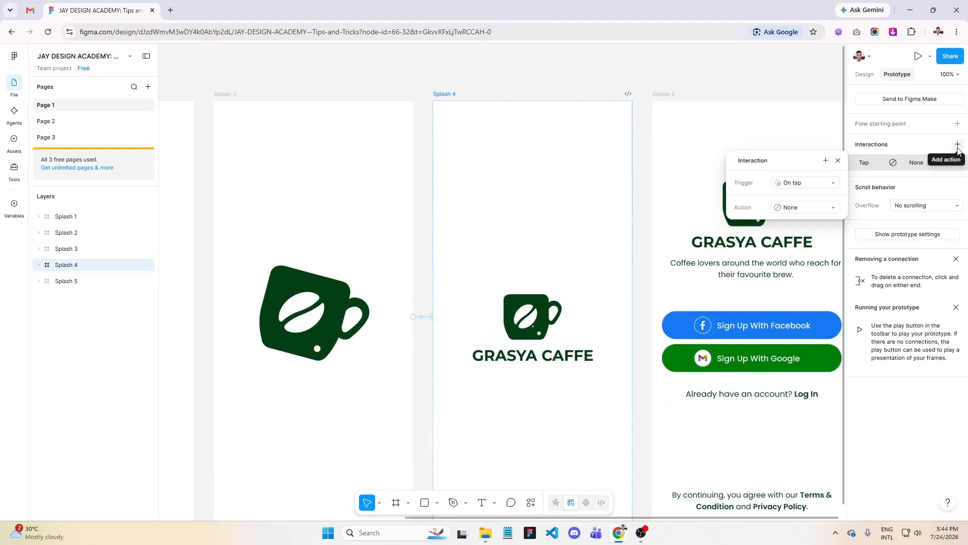
click(803, 184)
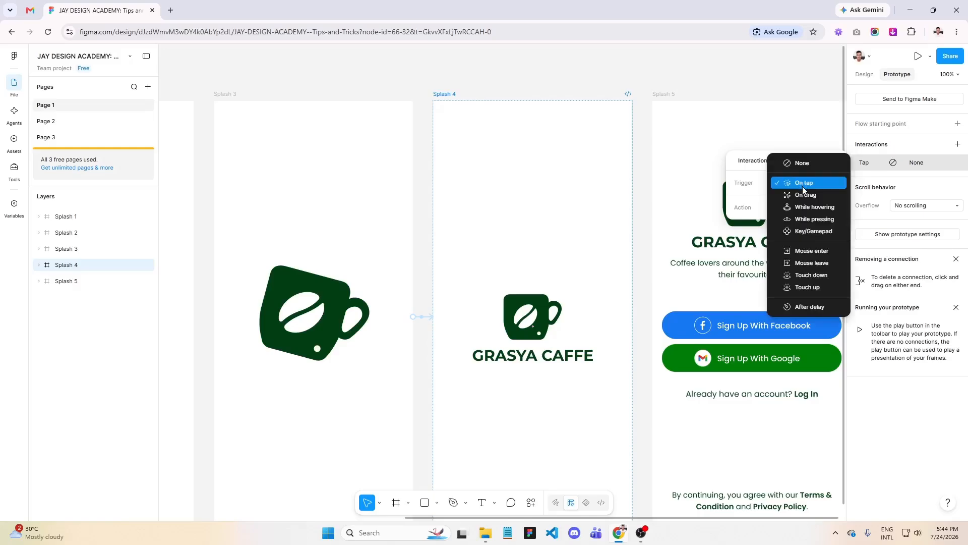
click(821, 308)
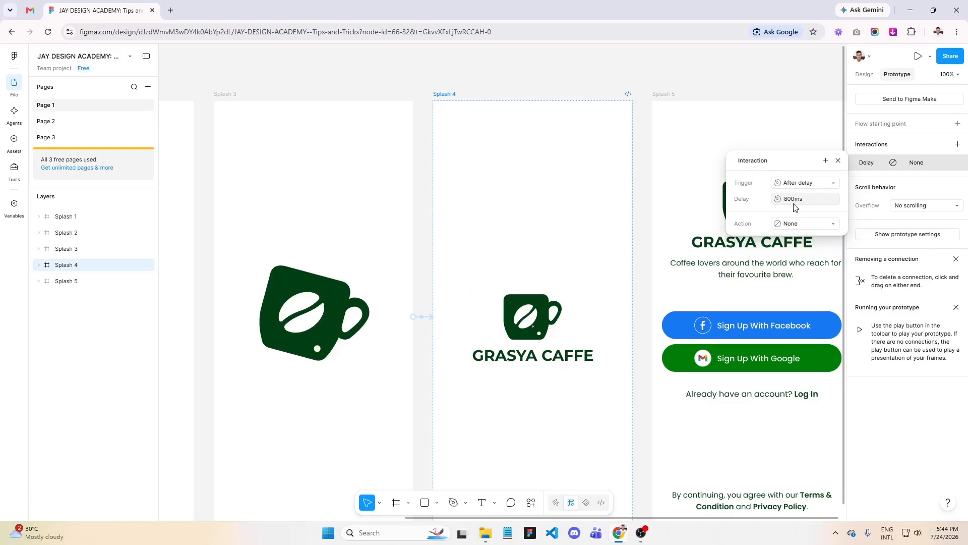
Set the Splash 4 interaction's action to Navigate to, with Splash 5 as the destination
click(798, 222)
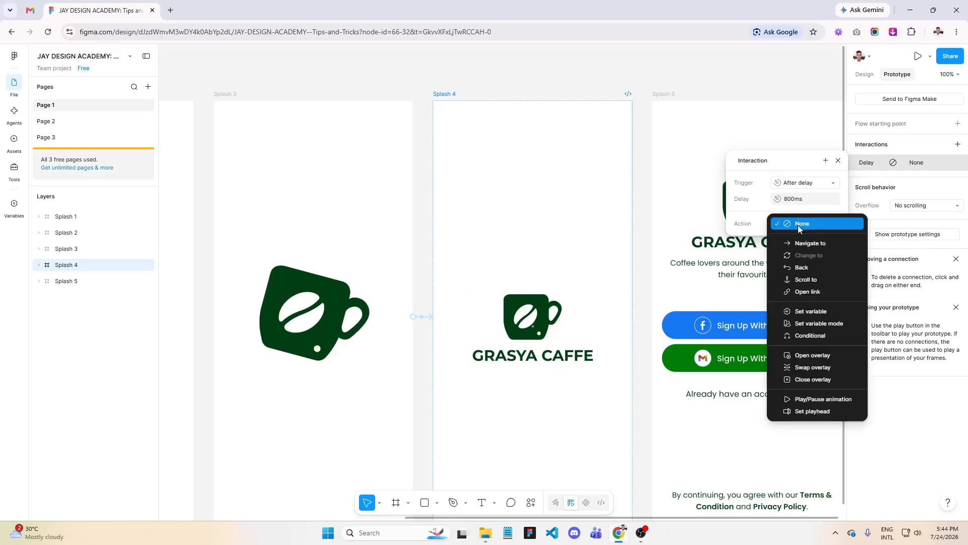
click(812, 237)
click(806, 243)
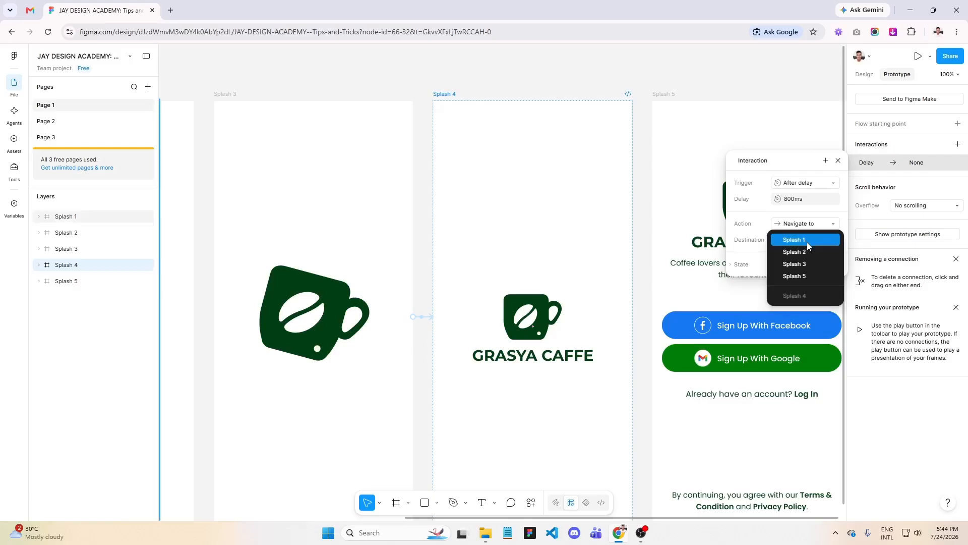
click(817, 276)
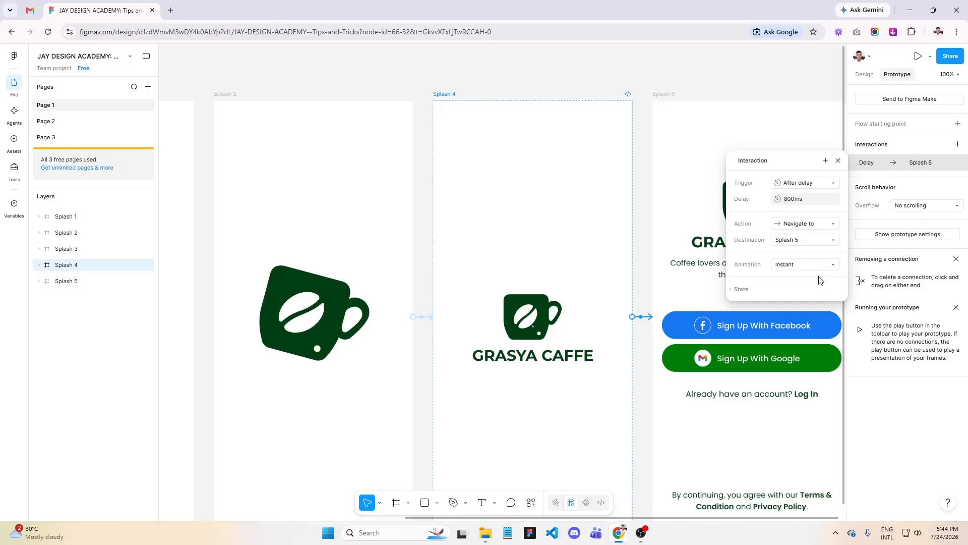
Give the Splash 4 to Splash 5 transition Smart animate with Ease in and out back easing and an 800ms duration
click(807, 263)
click(815, 289)
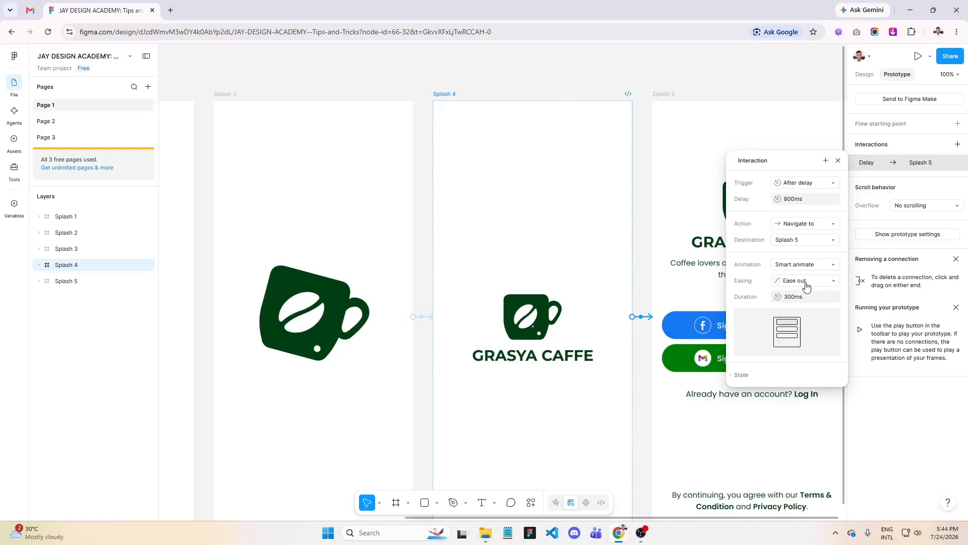
click(806, 283)
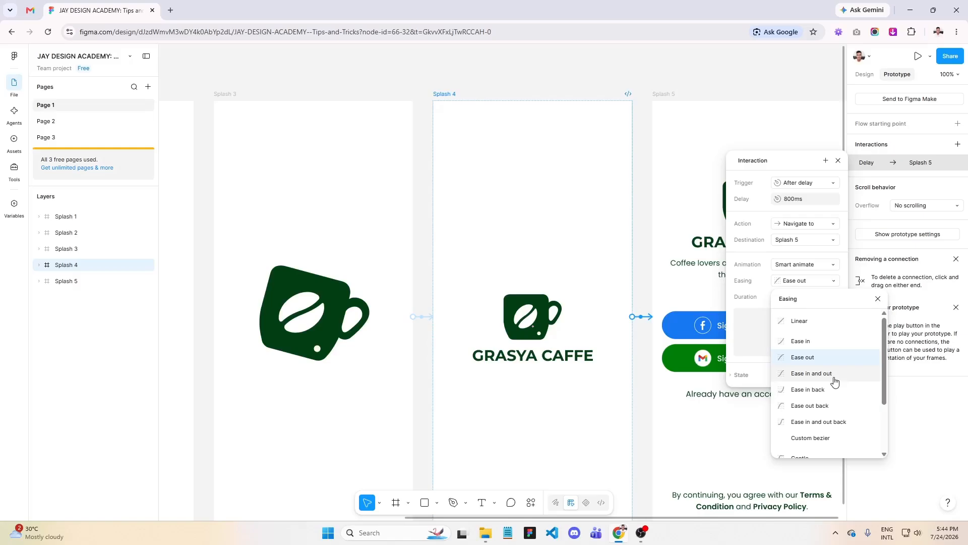
click(846, 426)
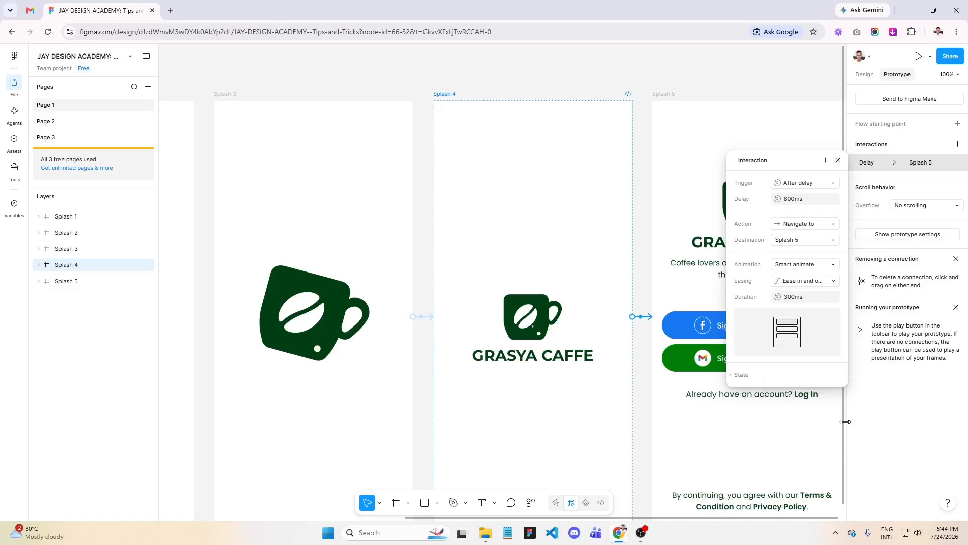
click(791, 299)
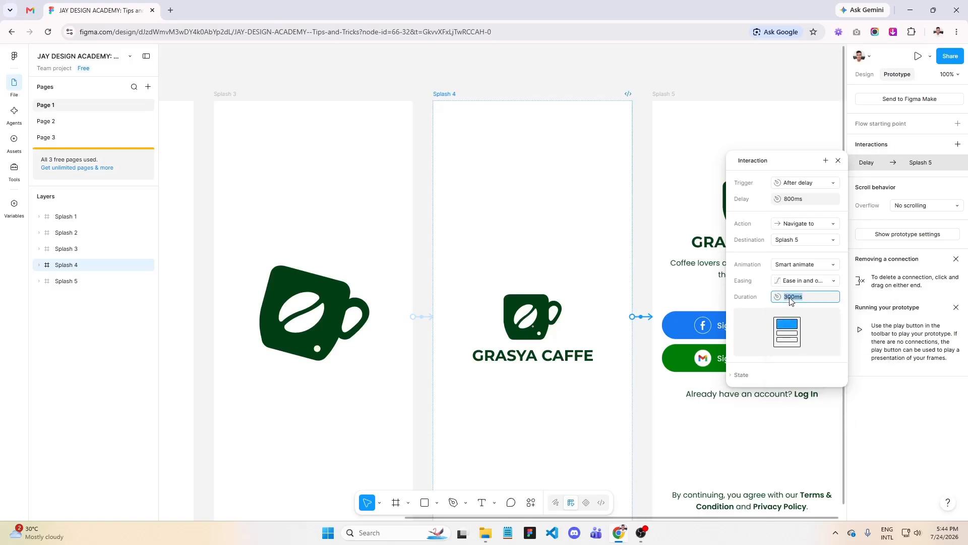
click(789, 298)
click(797, 164)
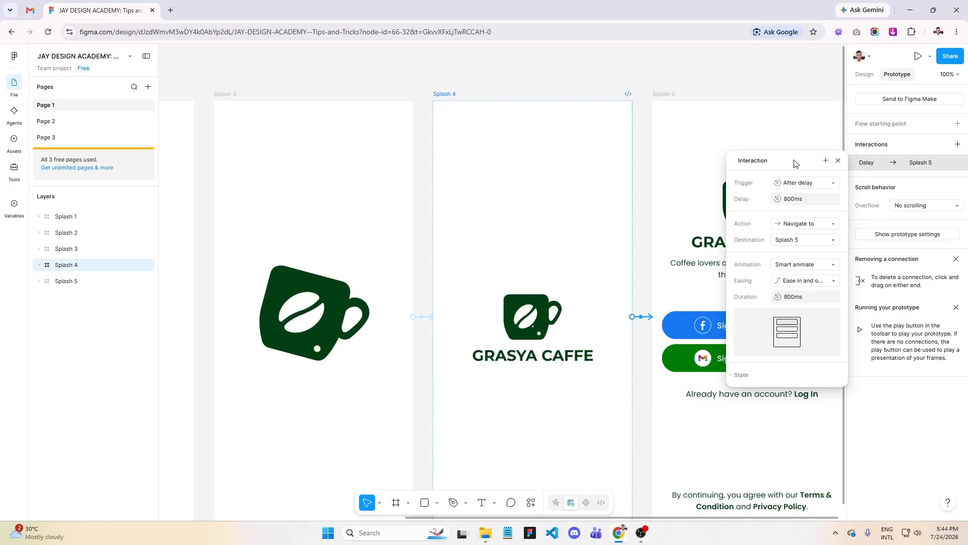
click(837, 162)
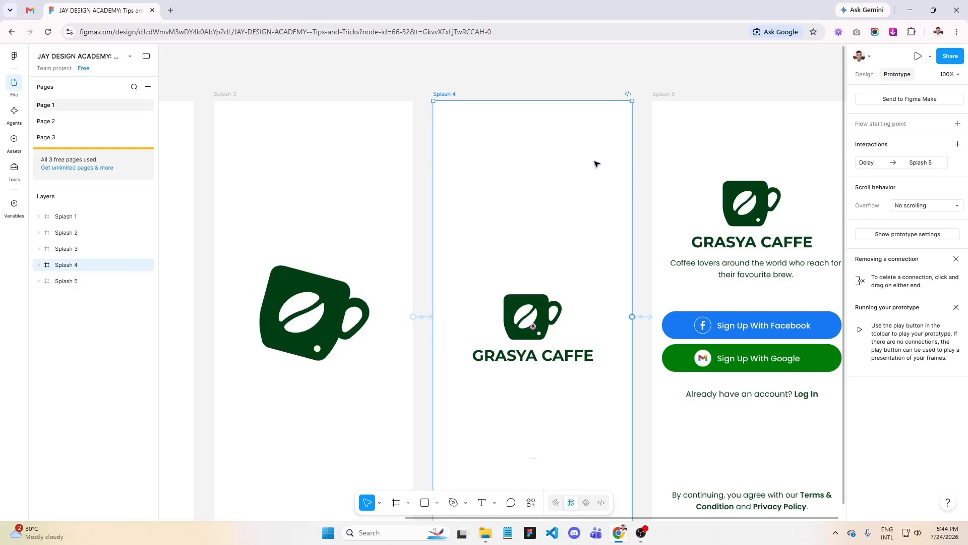
Examine the Login & Details group on Splash 5 and review the full row of splash frames
scroll(363, 74, down, 3)
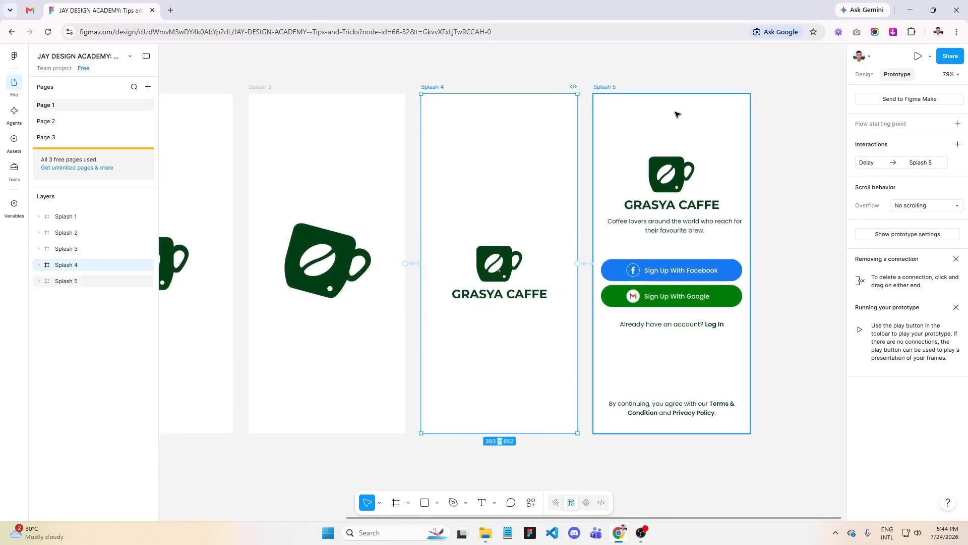
scroll(361, 80, down, 1)
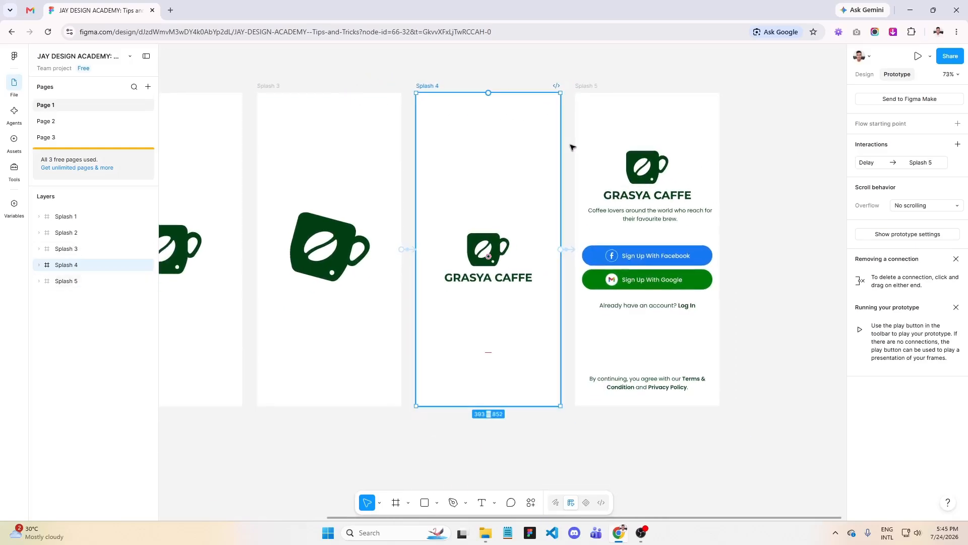
scroll(713, 209, up, 2)
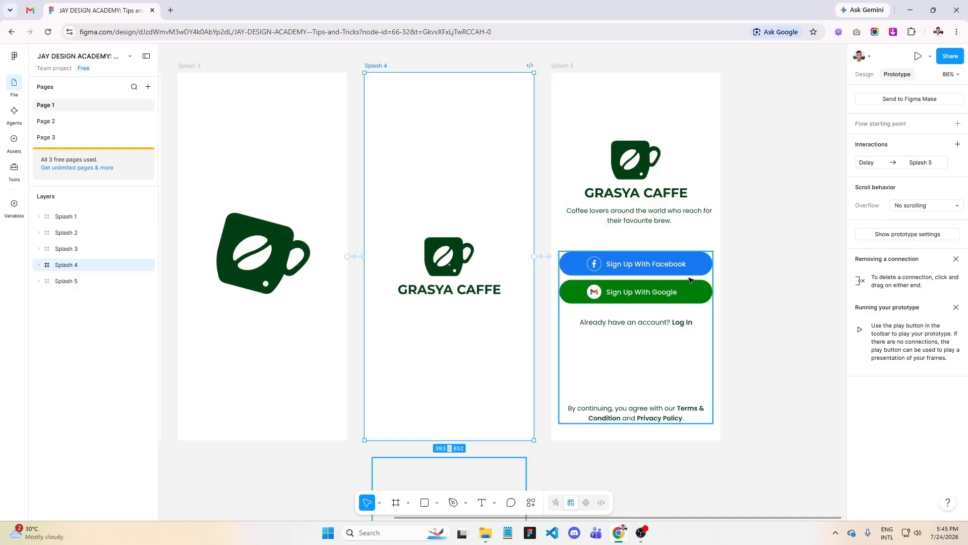
click(868, 76)
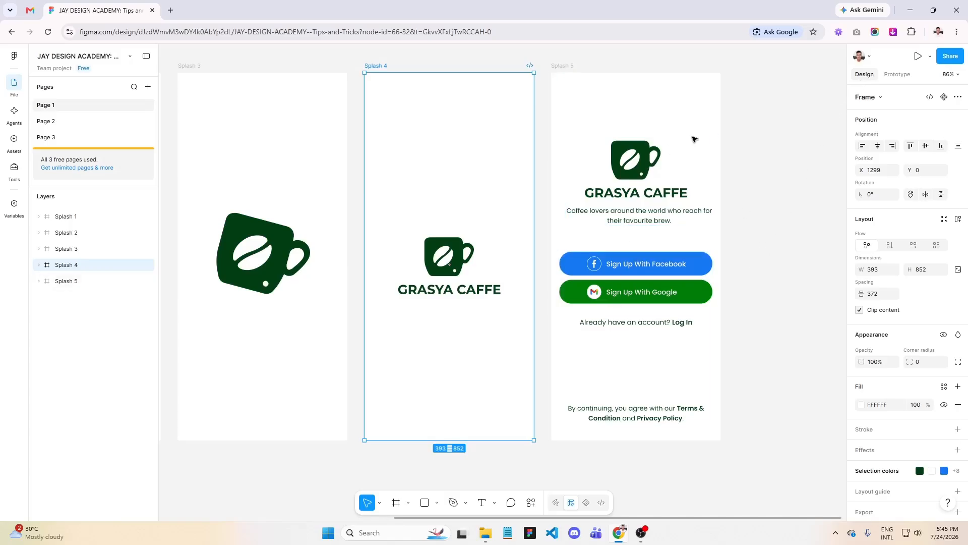
click(639, 306)
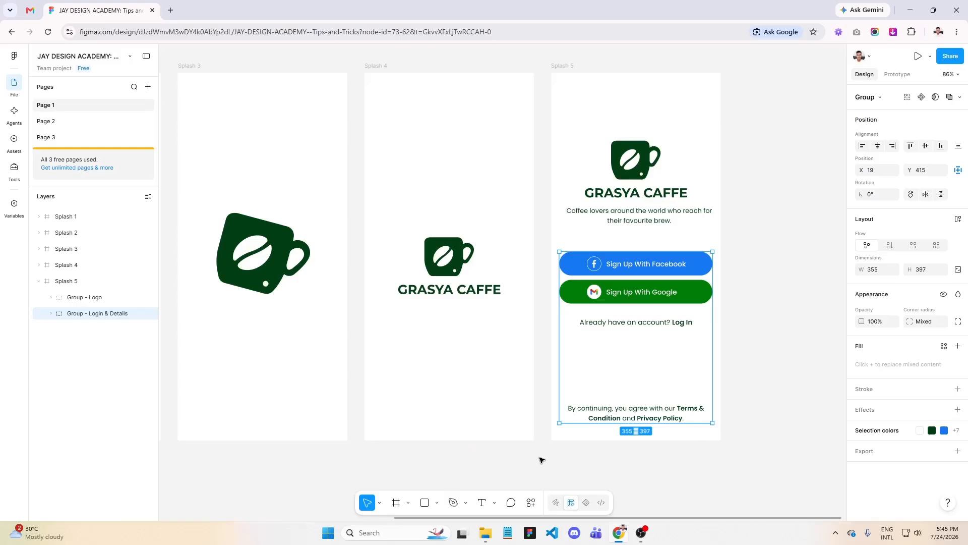
scroll(437, 421, down, 2)
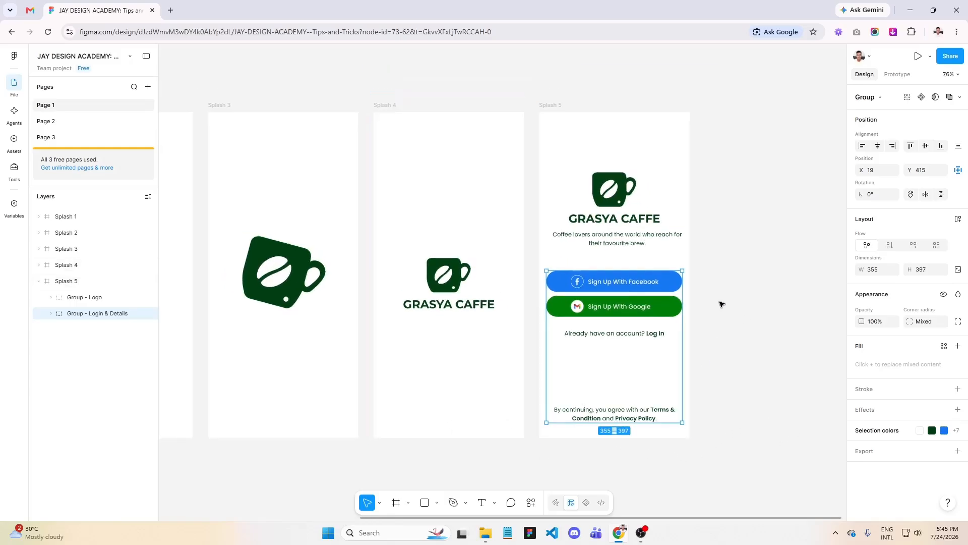
scroll(706, 186, up, 3)
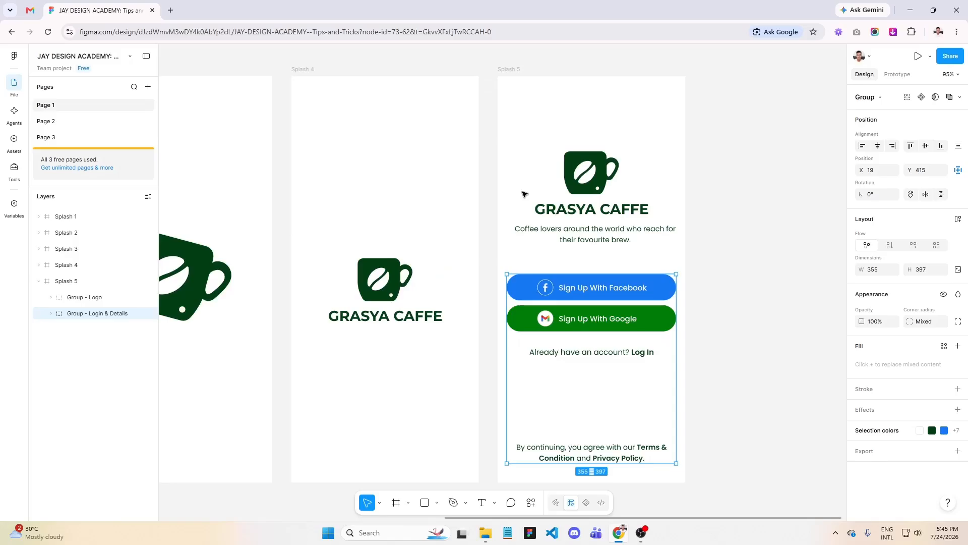
scroll(620, 159, down, 3)
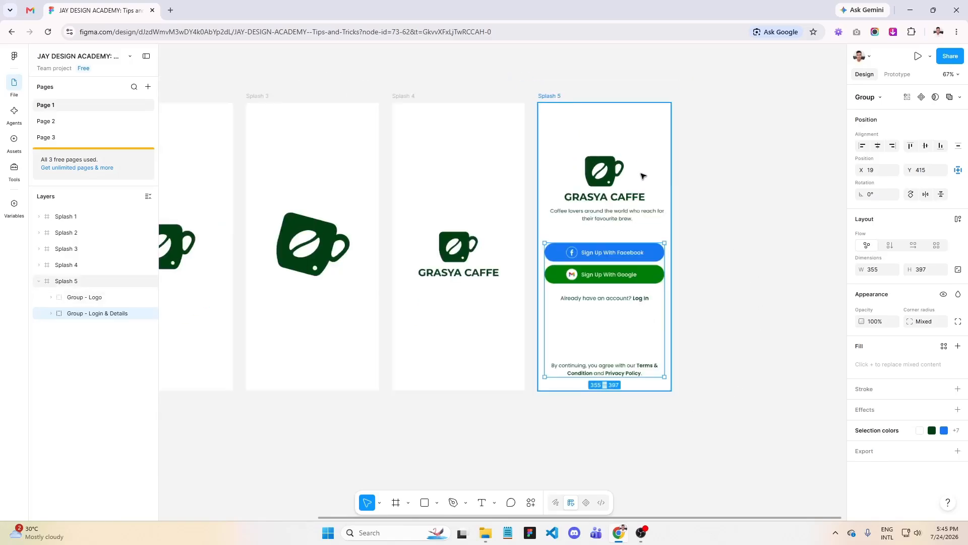
scroll(622, 150, up, 1)
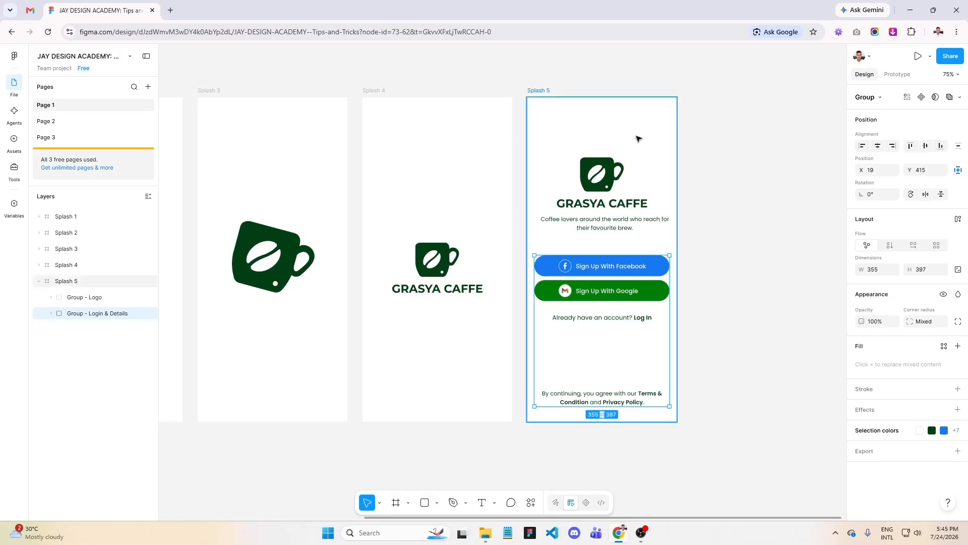
scroll(817, 140, down, 3)
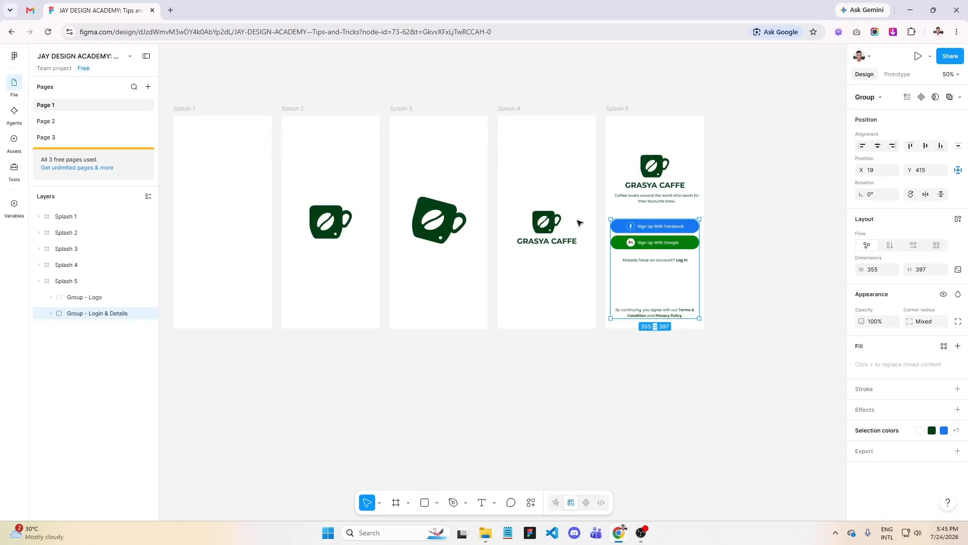
scroll(815, 177, down, 3)
scroll(814, 177, down, 1)
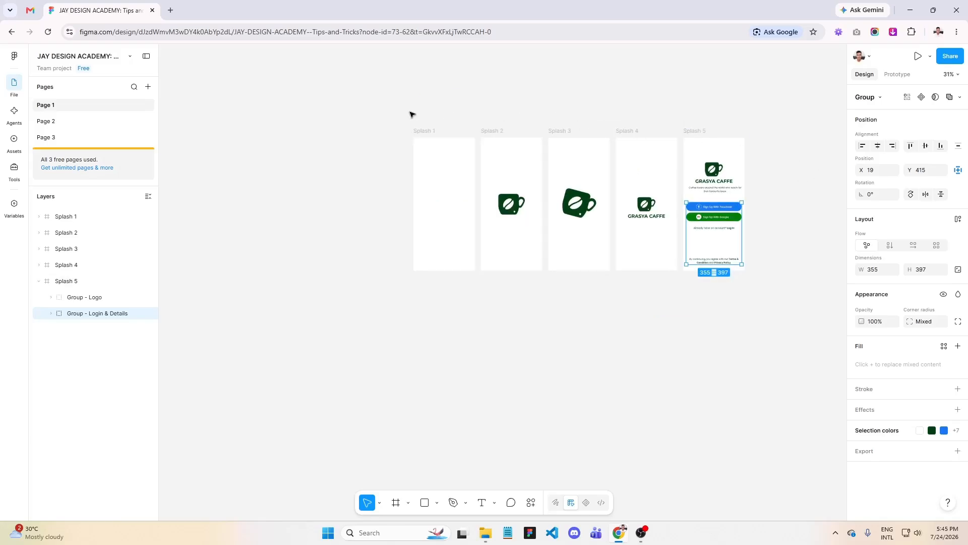
scroll(413, 115, up, 2)
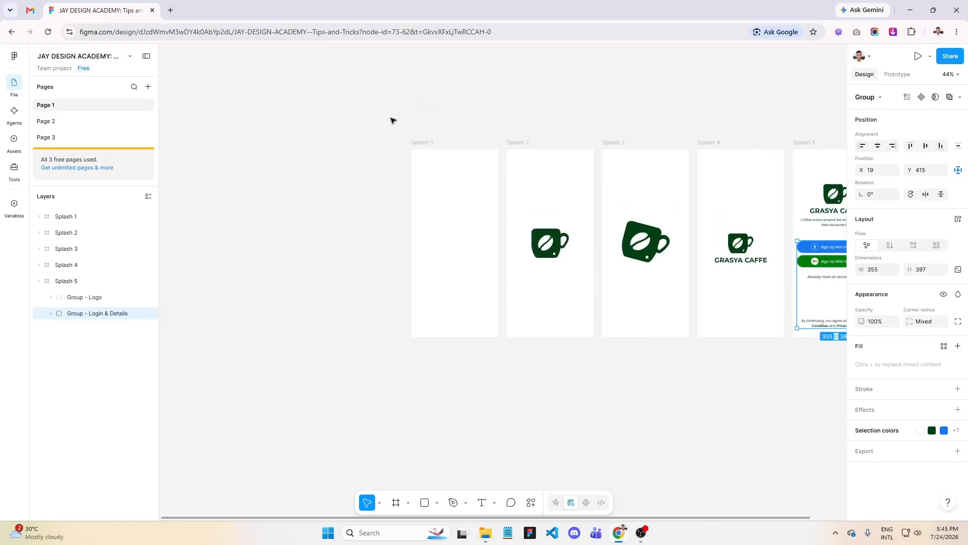
Start a prototype preview from the Splash 1 flow starting point and move the preview window clear of the layers list
click(40, 281)
click(80, 216)
scroll(446, 126, up, 2)
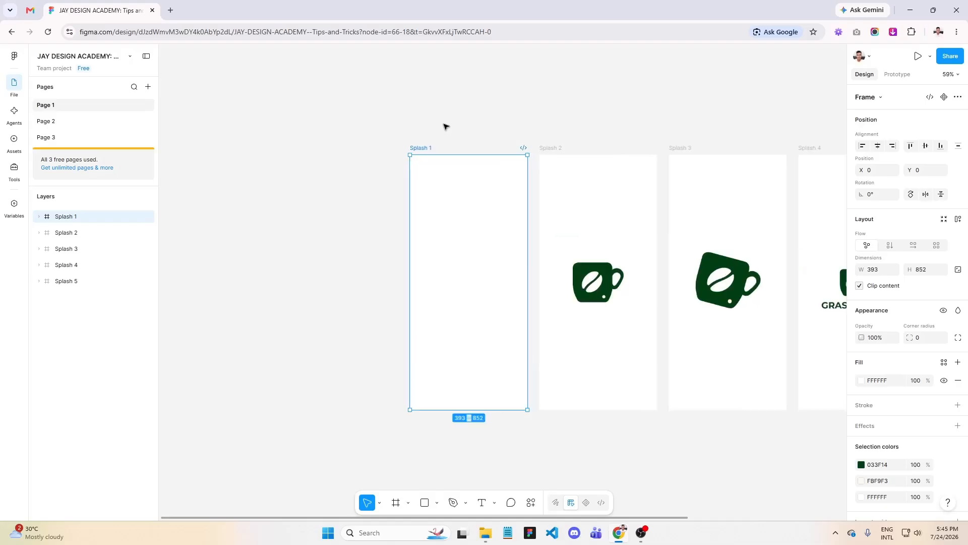
scroll(476, 126, up, 2)
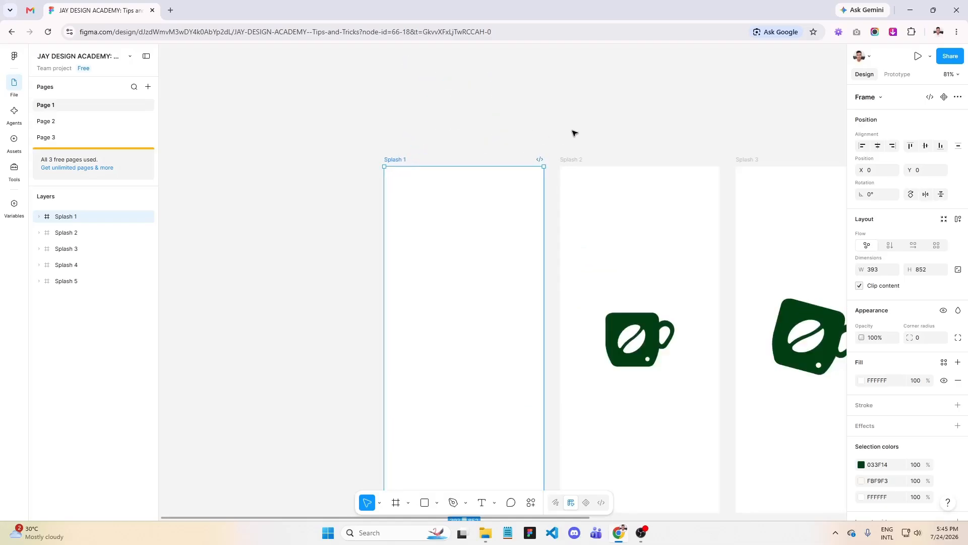
click(898, 75)
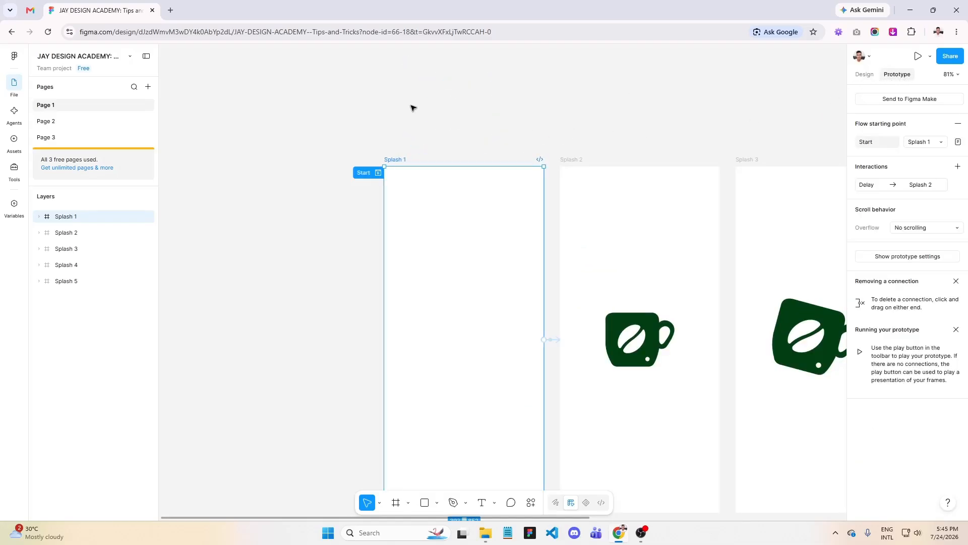
click(371, 174)
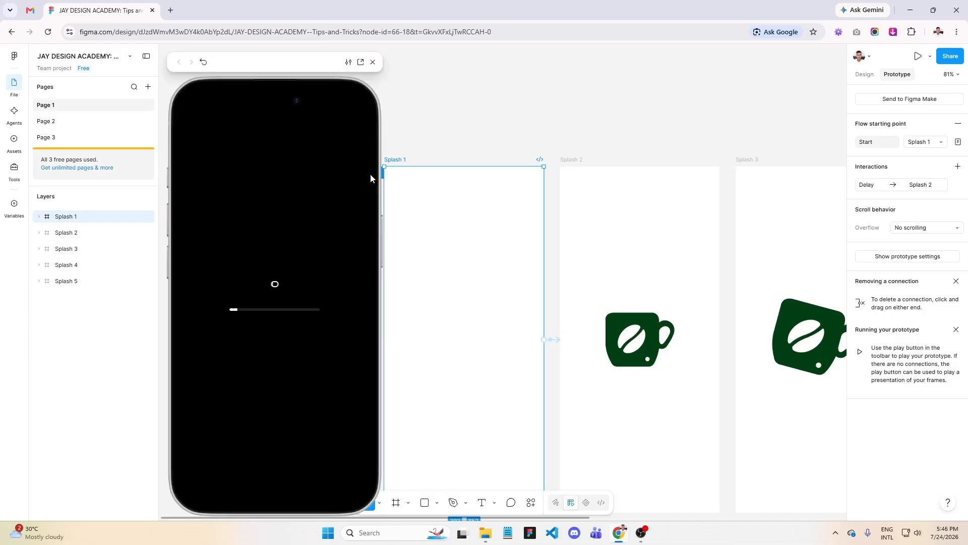
drag(360, 73, 525, 59)
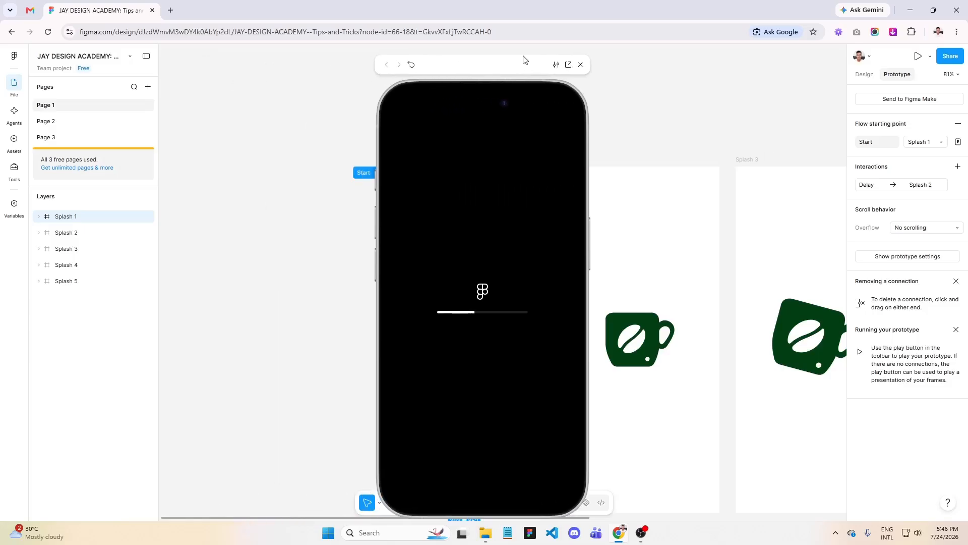